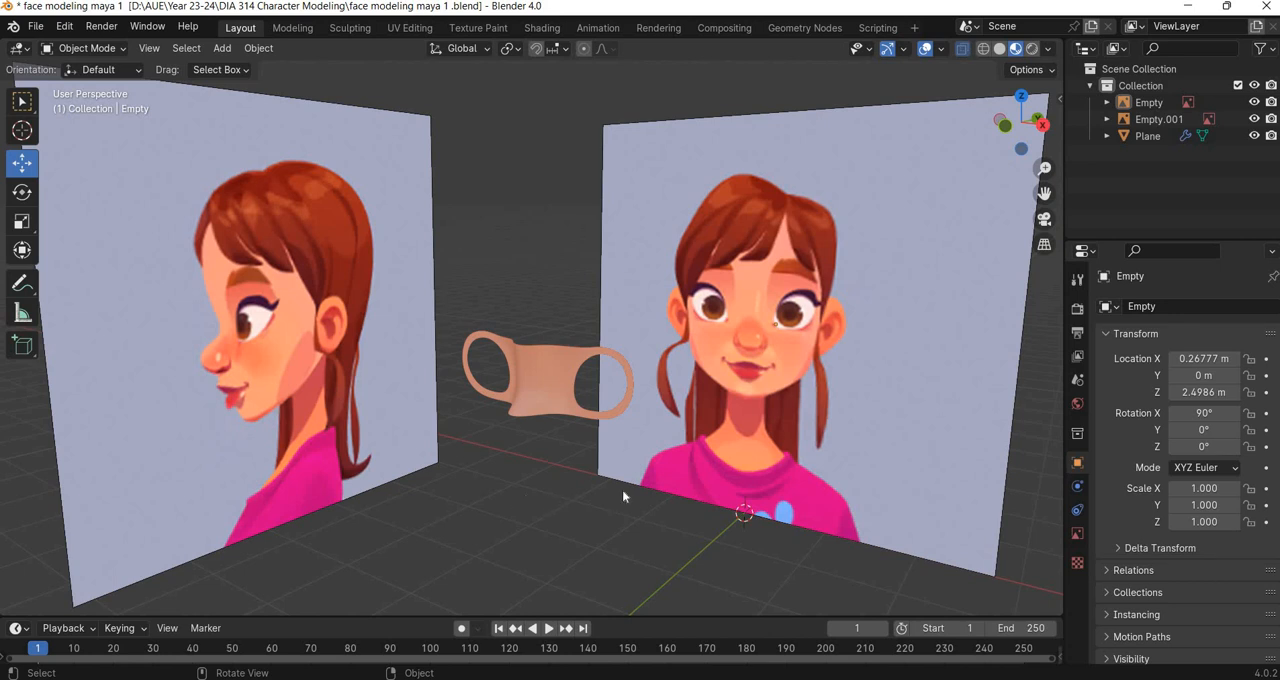
Examine the eye mask mesh against the reference images in perspective, front and side views.
shift+middle_drag(792, 487, 723, 496)
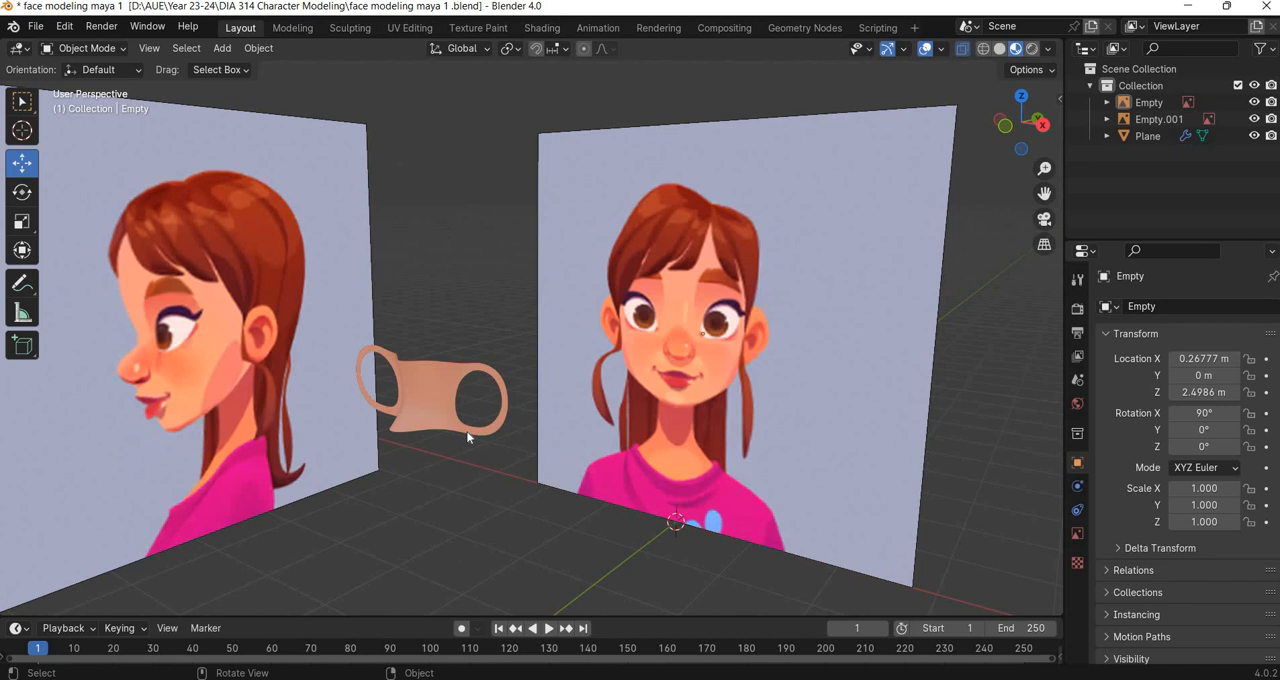
key(KP_1)
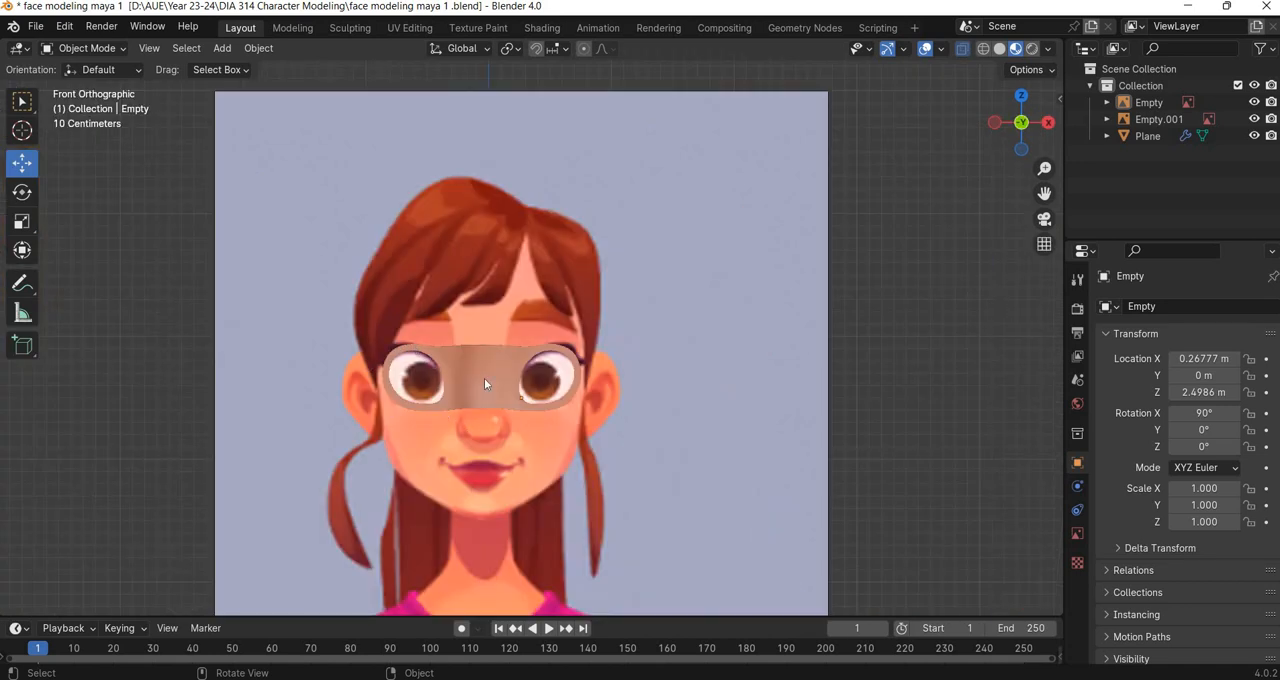
key(KP_3)
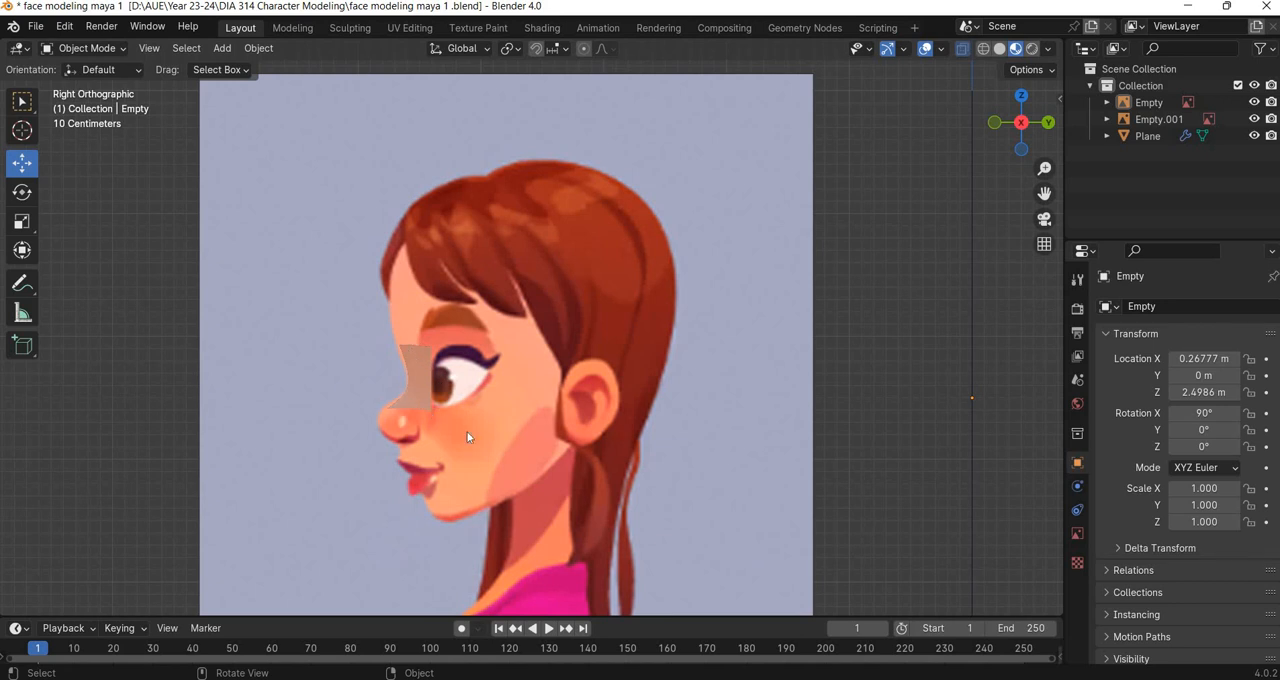
key(KP_1)
middle_drag(422, 451, 417, 396)
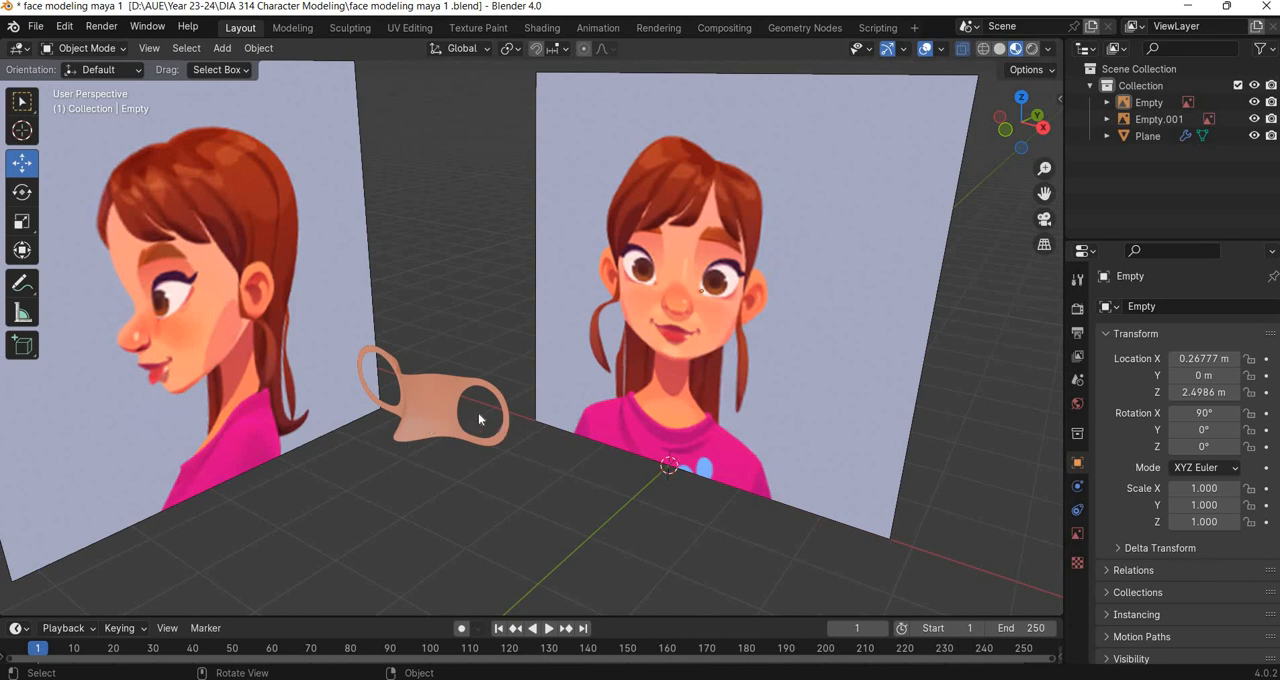
key(KP_1)
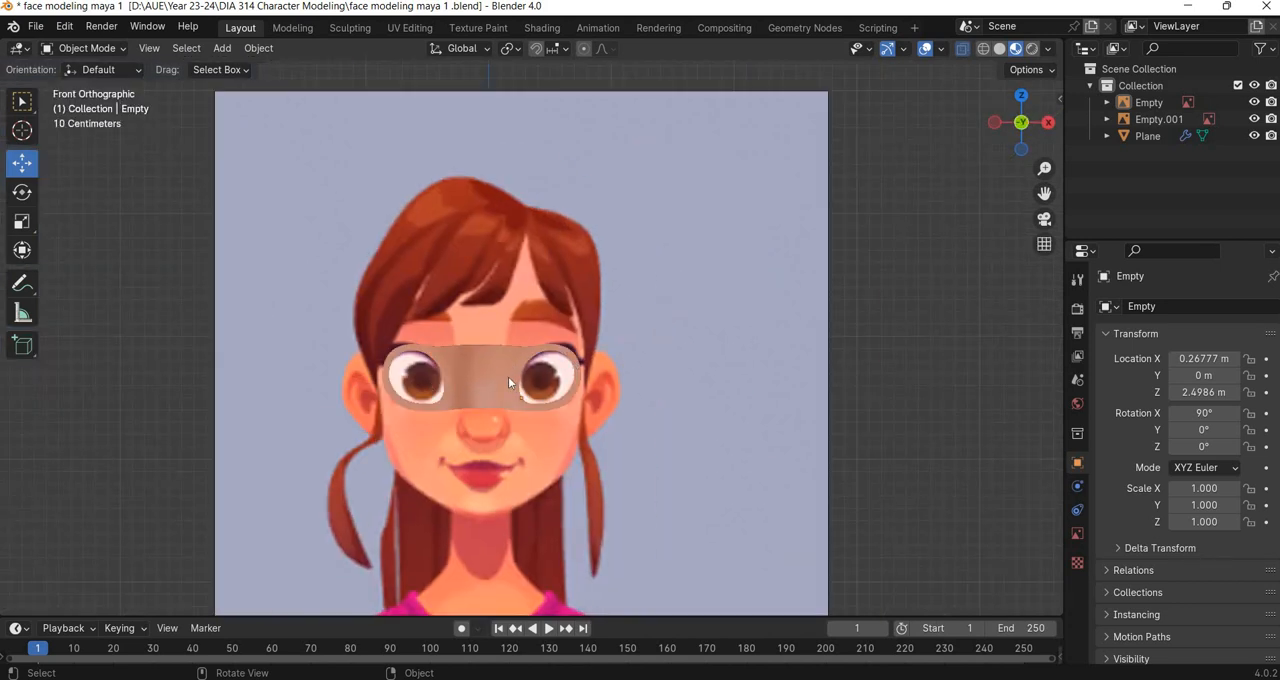
Select the eye mask mesh and show it in wireframe shading over the front reference image.
click(507, 376)
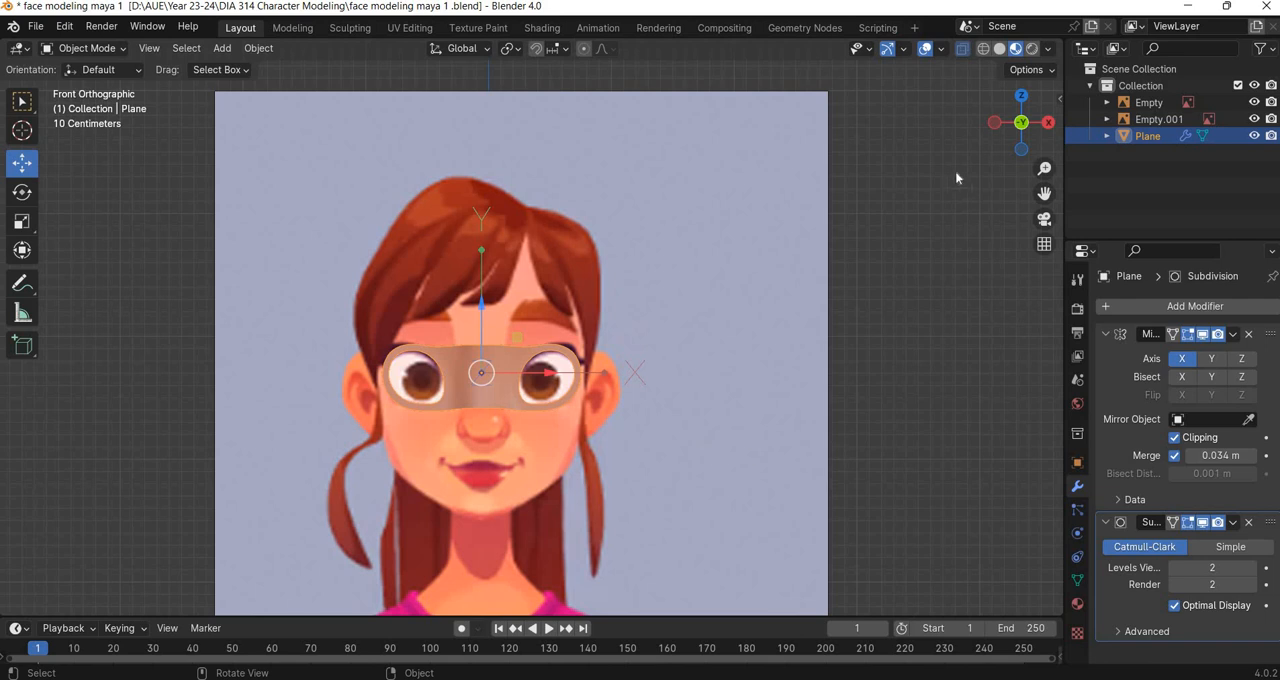
click(984, 48)
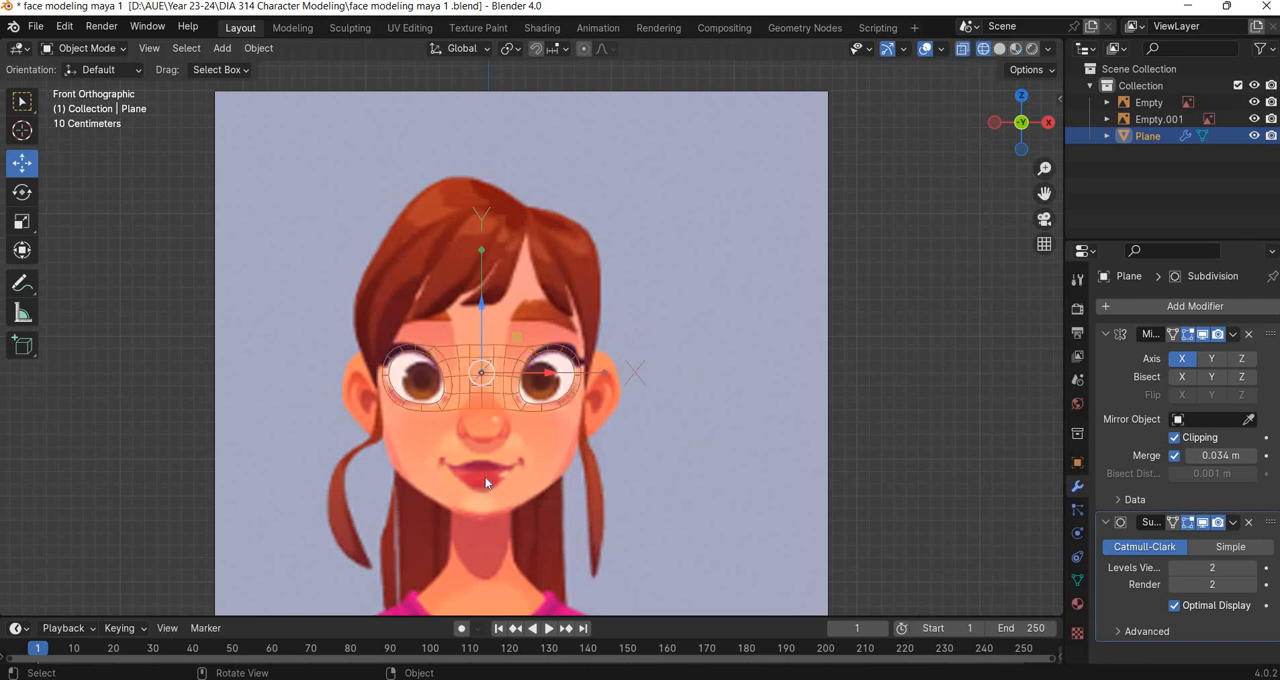
scroll(453, 396, up, 5)
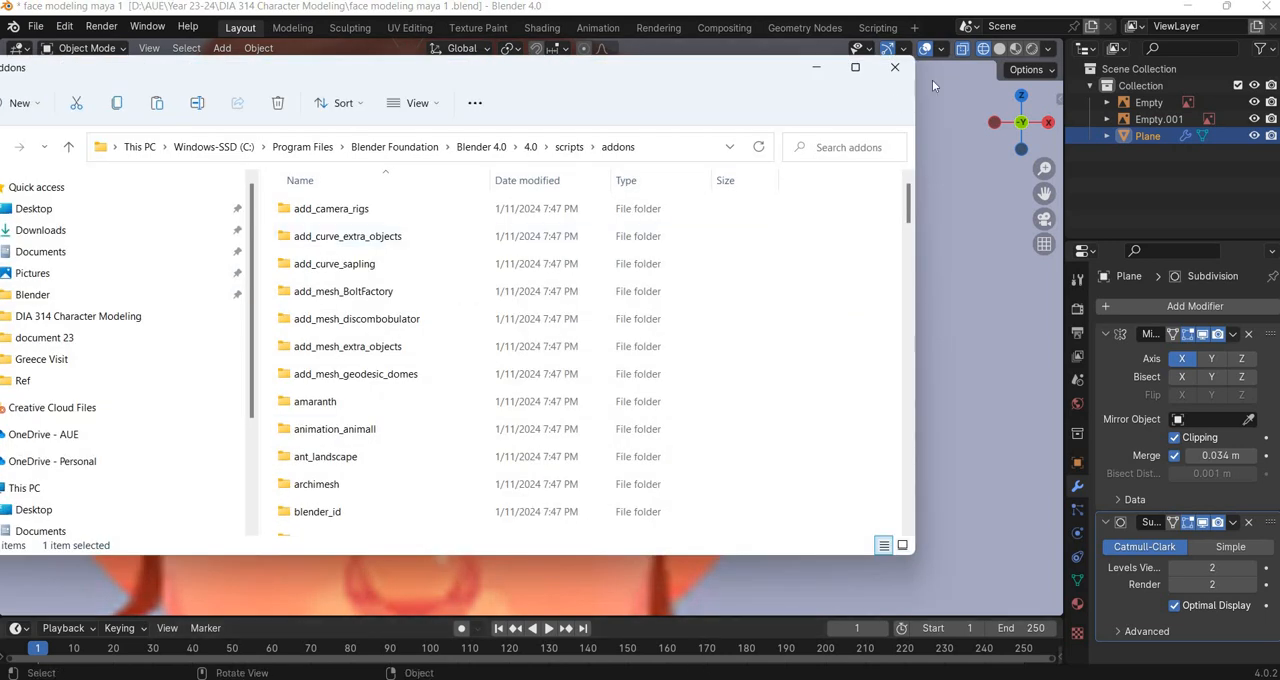
click(898, 66)
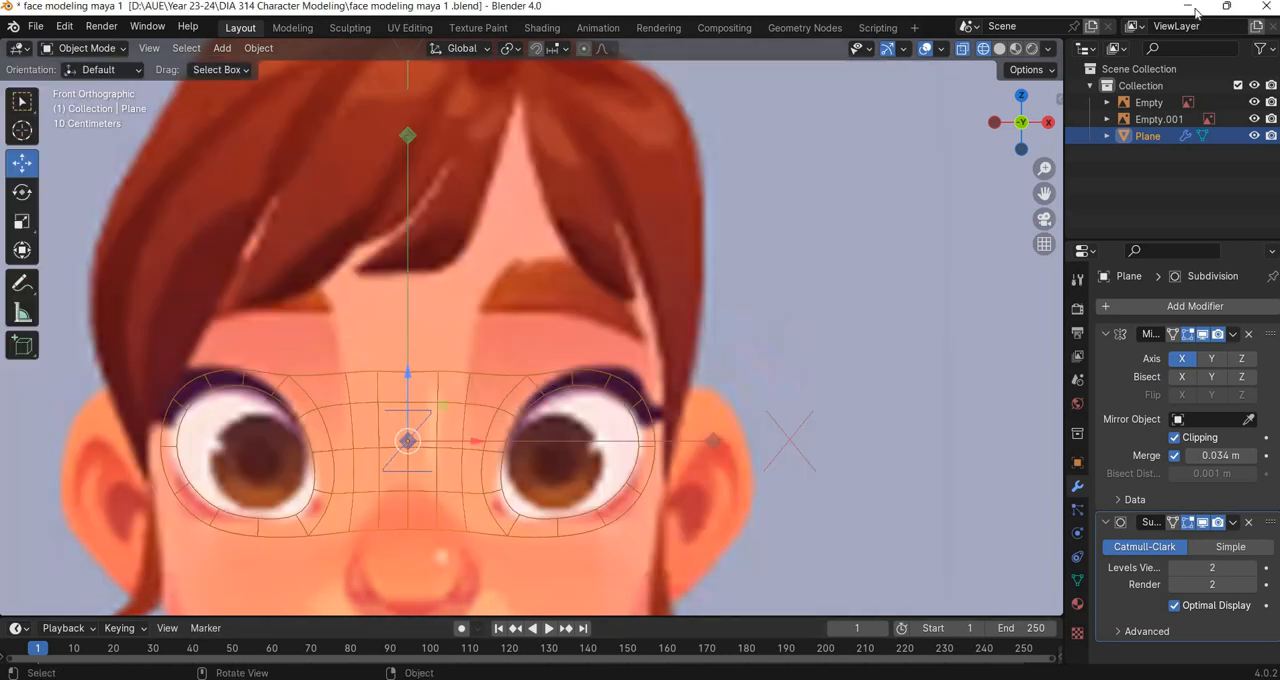
Switch to the desktop's maya face modeling folder and view the topology.jpg face reference.
click(1196, 10)
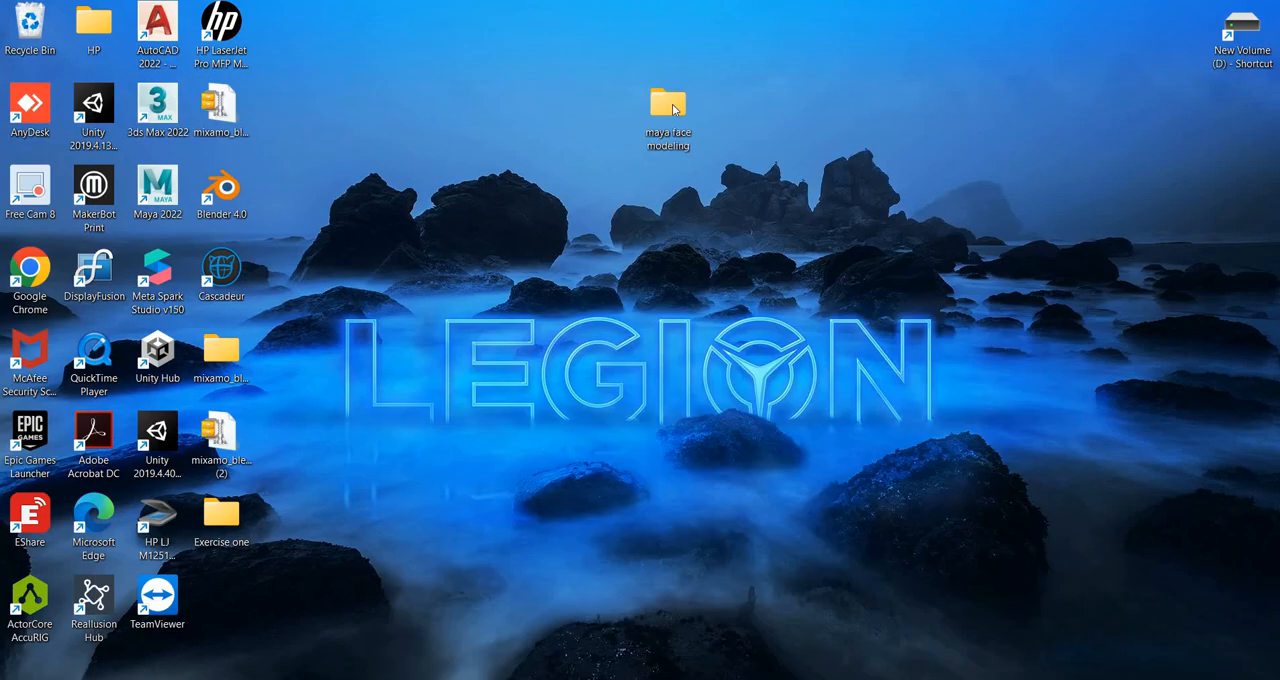
key(Return)
double_click(704, 263)
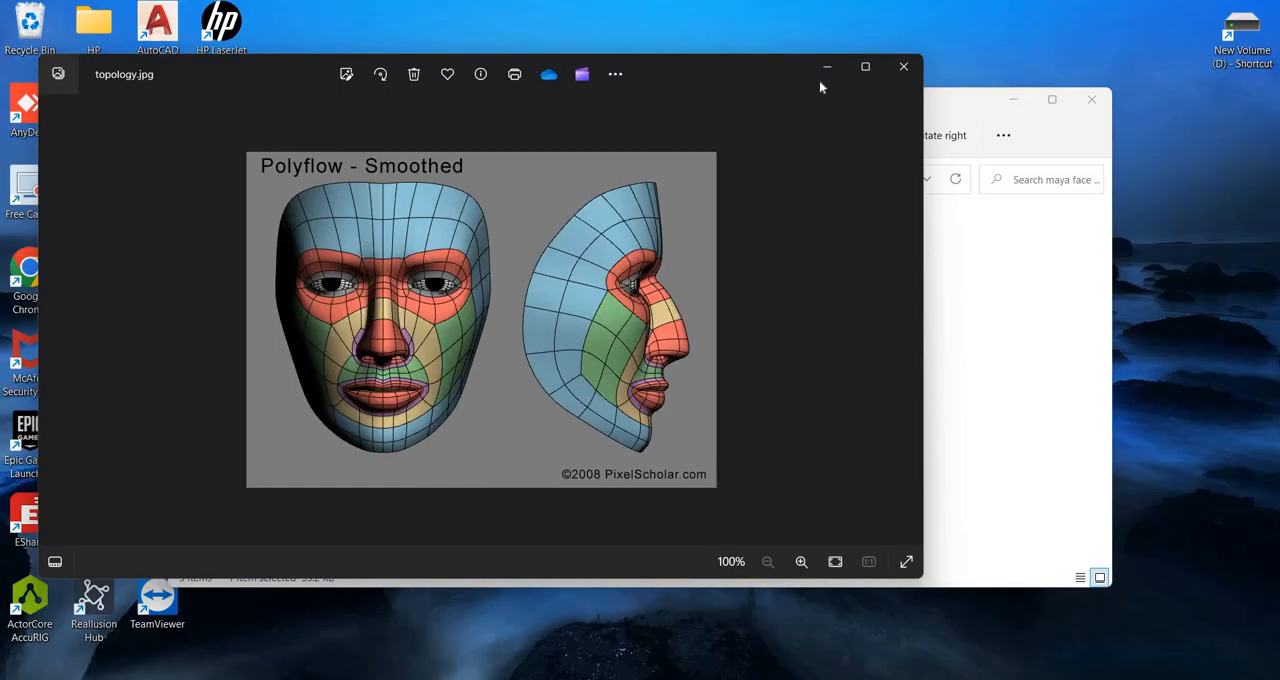
click(823, 72)
Open face front.jpg from the folder and view it enlarged.
double_click(539, 278)
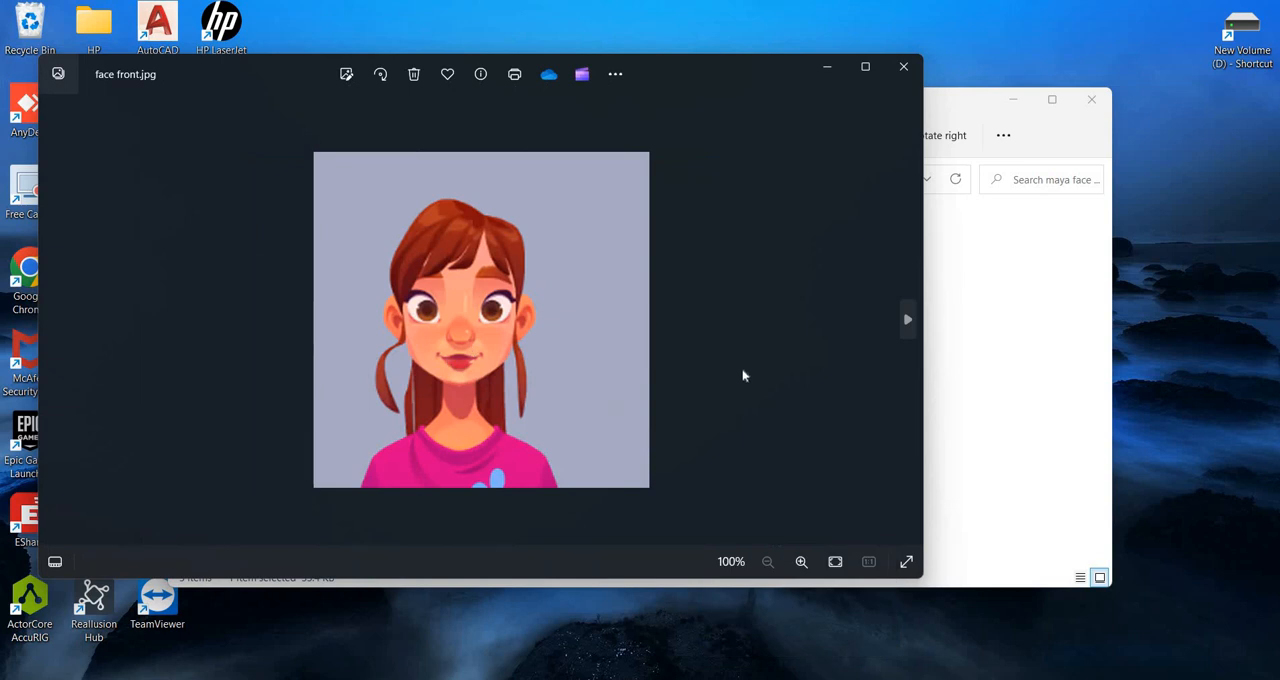
click(866, 70)
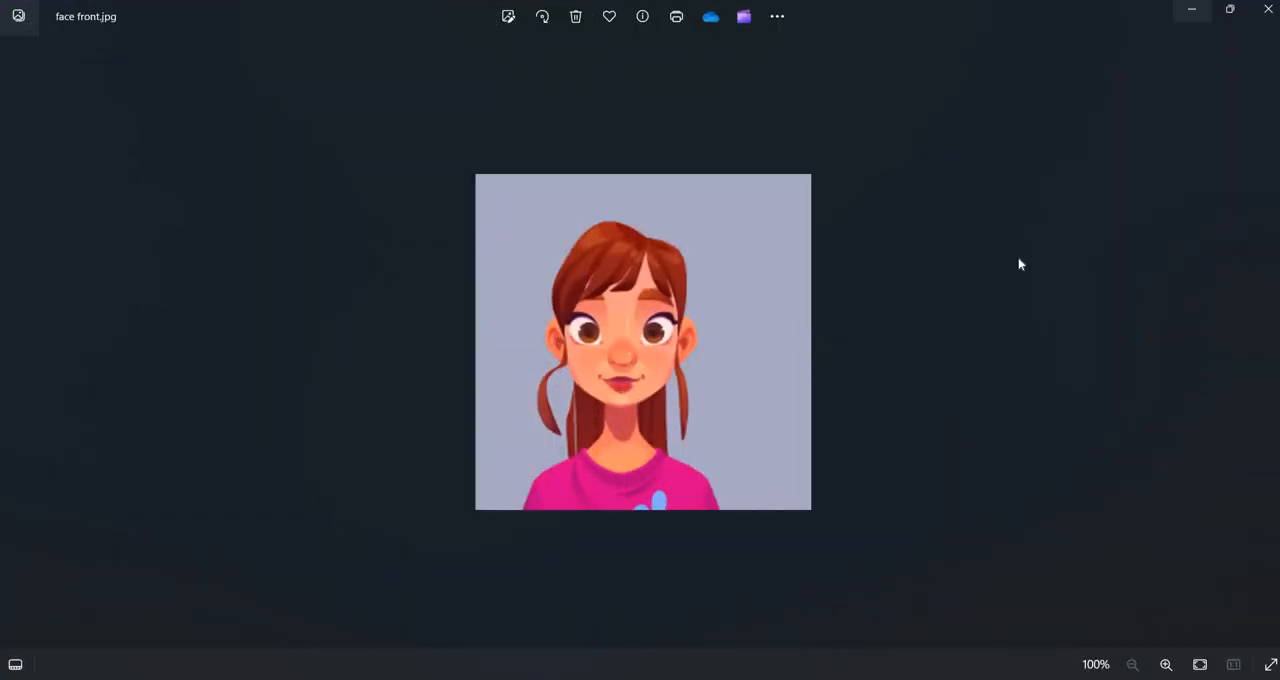
scroll(1021, 265, up, 6)
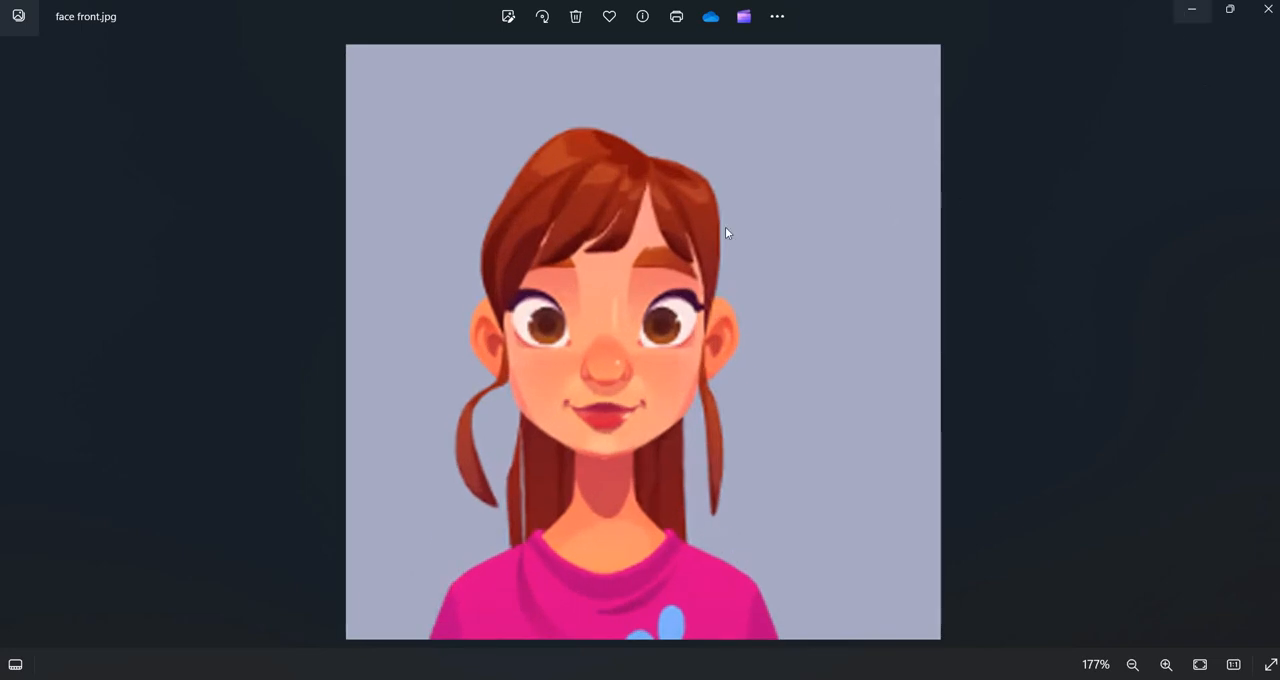
Open face side.jpg from the folder and view the profile drawing enlarged.
click(1191, 10)
double_click(606, 246)
click(1191, 10)
click(868, 70)
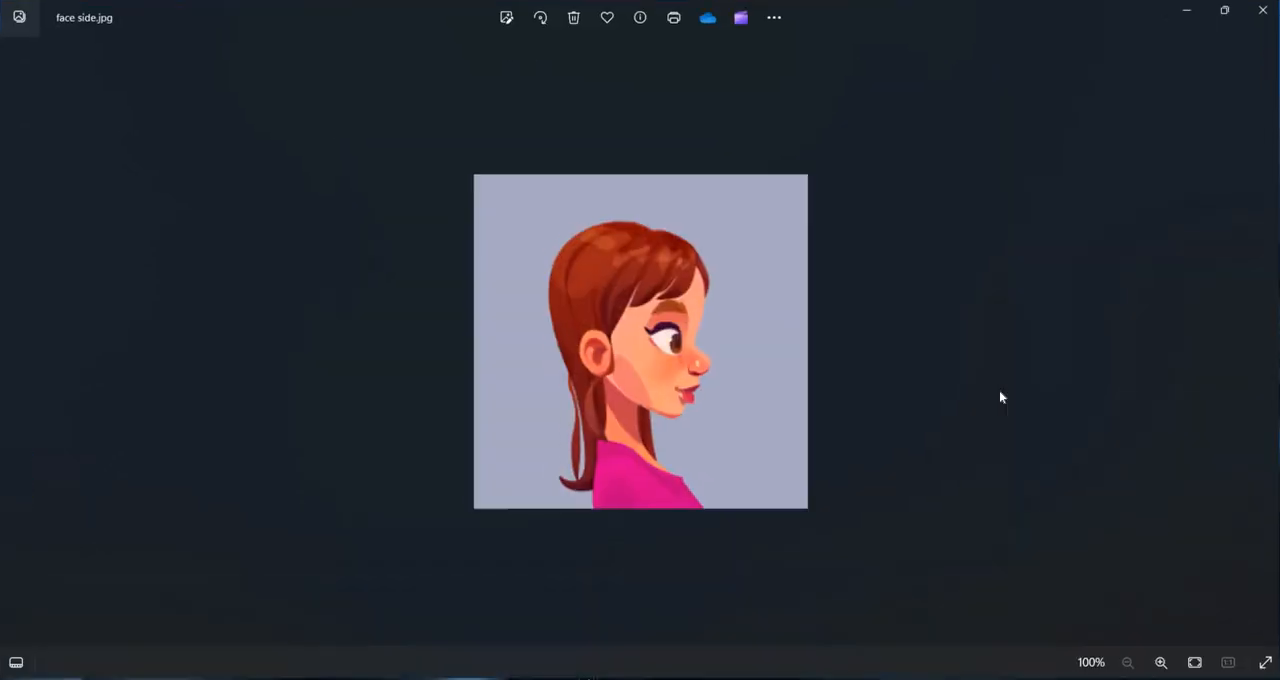
scroll(1089, 394, up, 4)
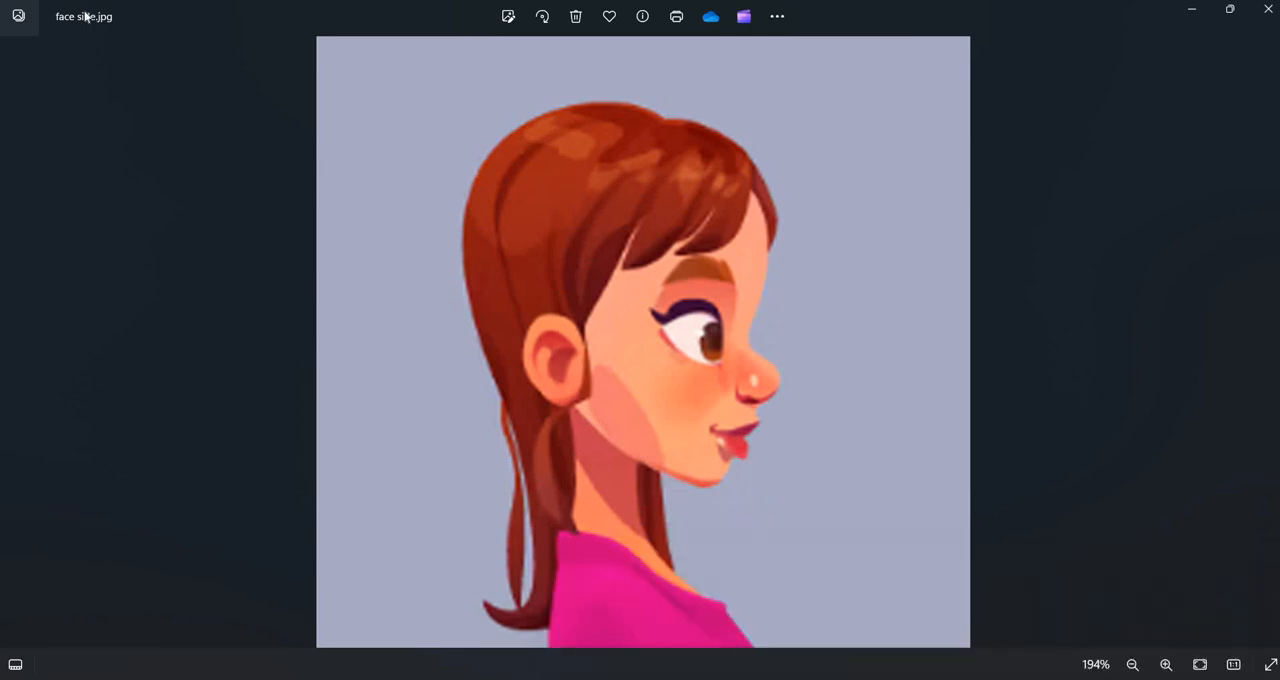
Switch back to Blender and save the current face modeling file.
key(alt+Tab)
click(35, 26)
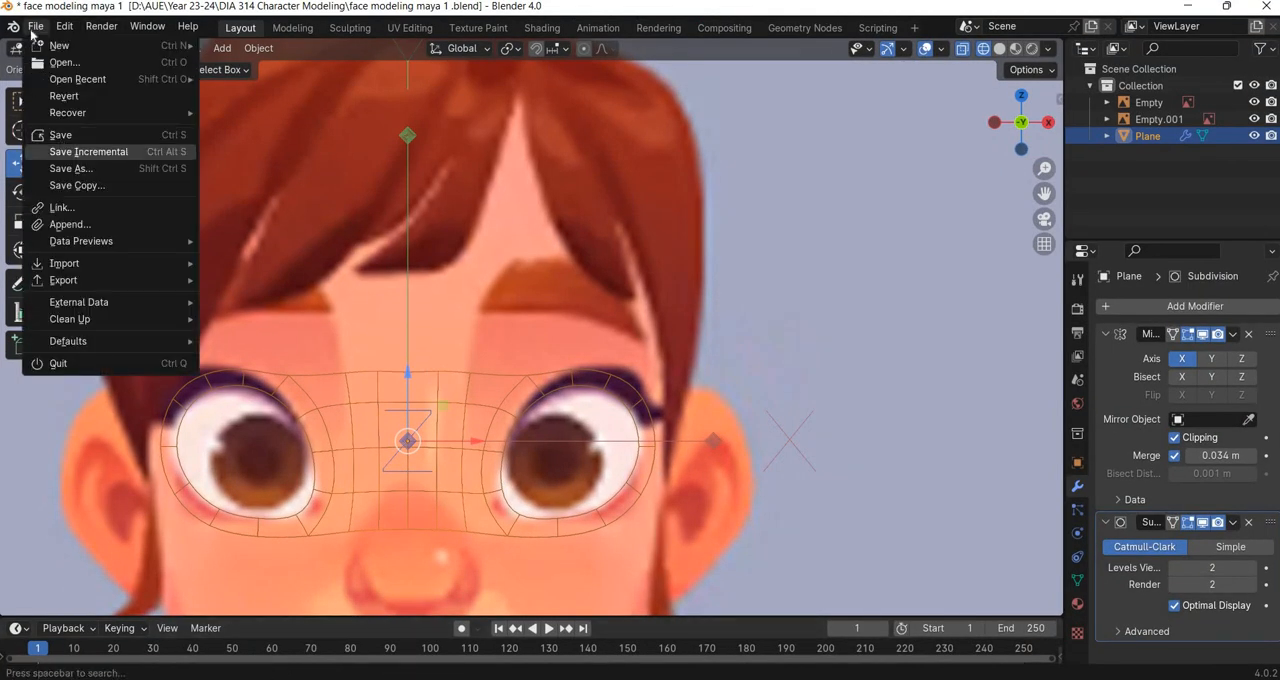
click(66, 136)
Create a new General file and delete all the default objects from the scene.
click(36, 28)
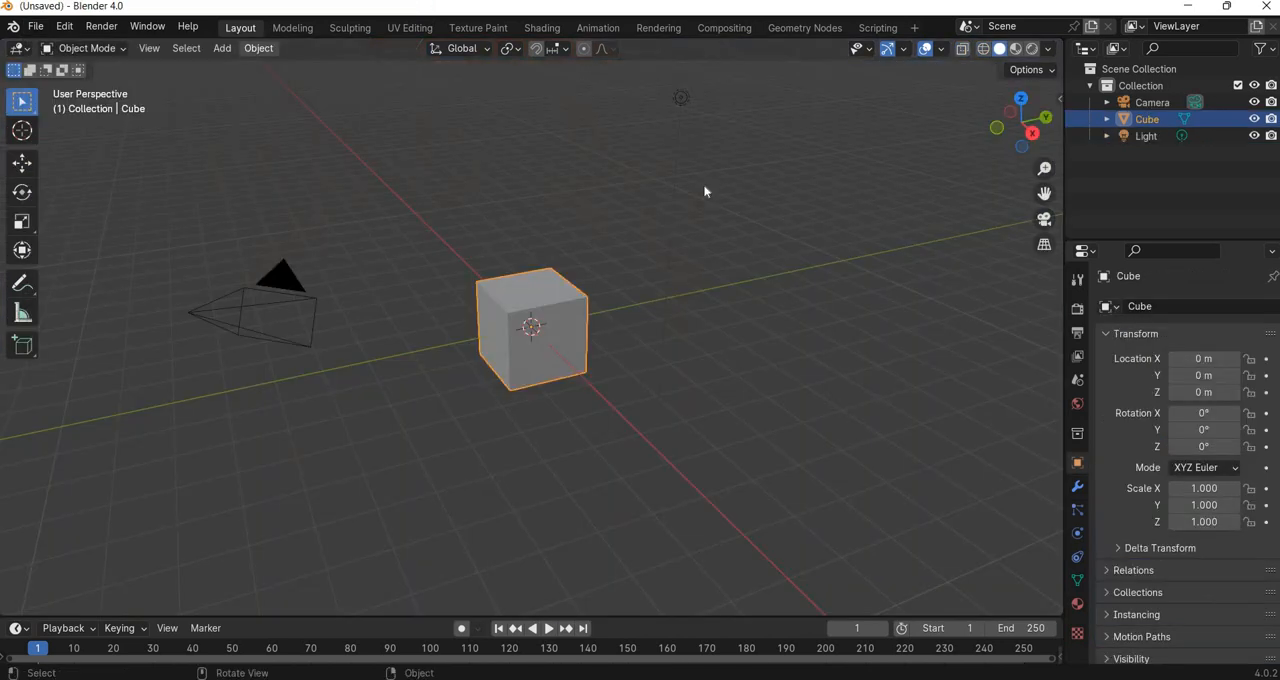
drag(725, 79, 92, 576)
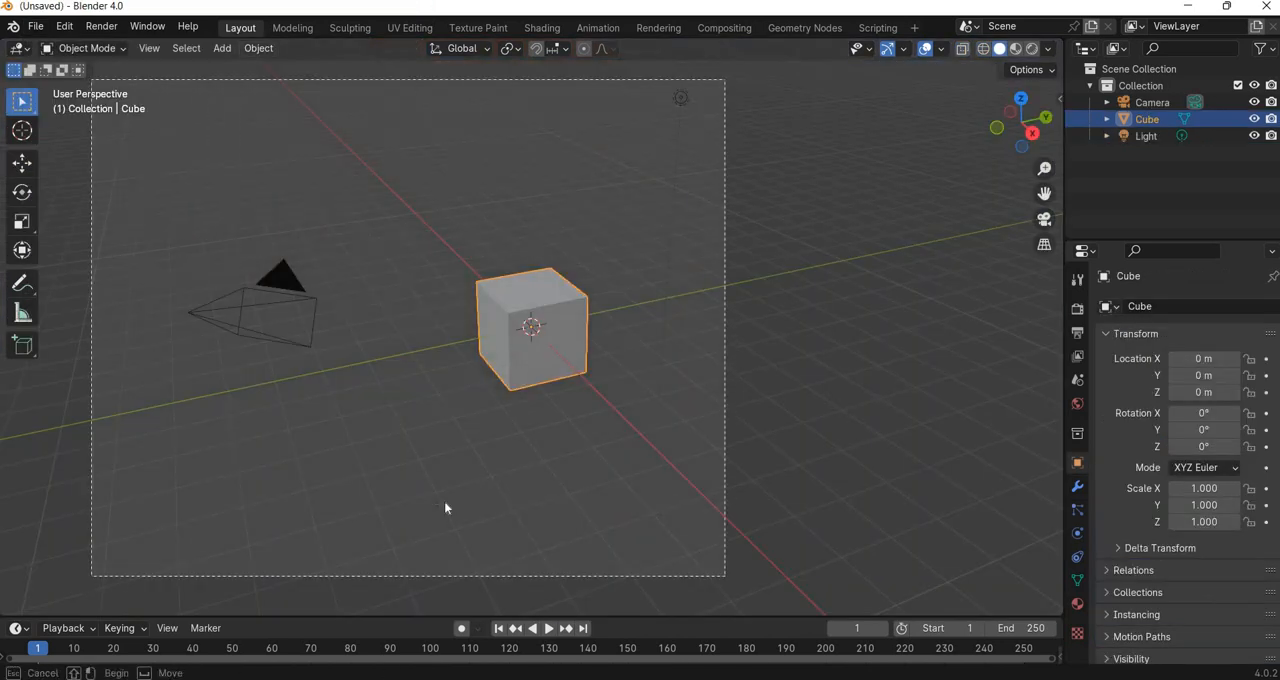
drag(446, 508, 448, 504)
key(Delete)
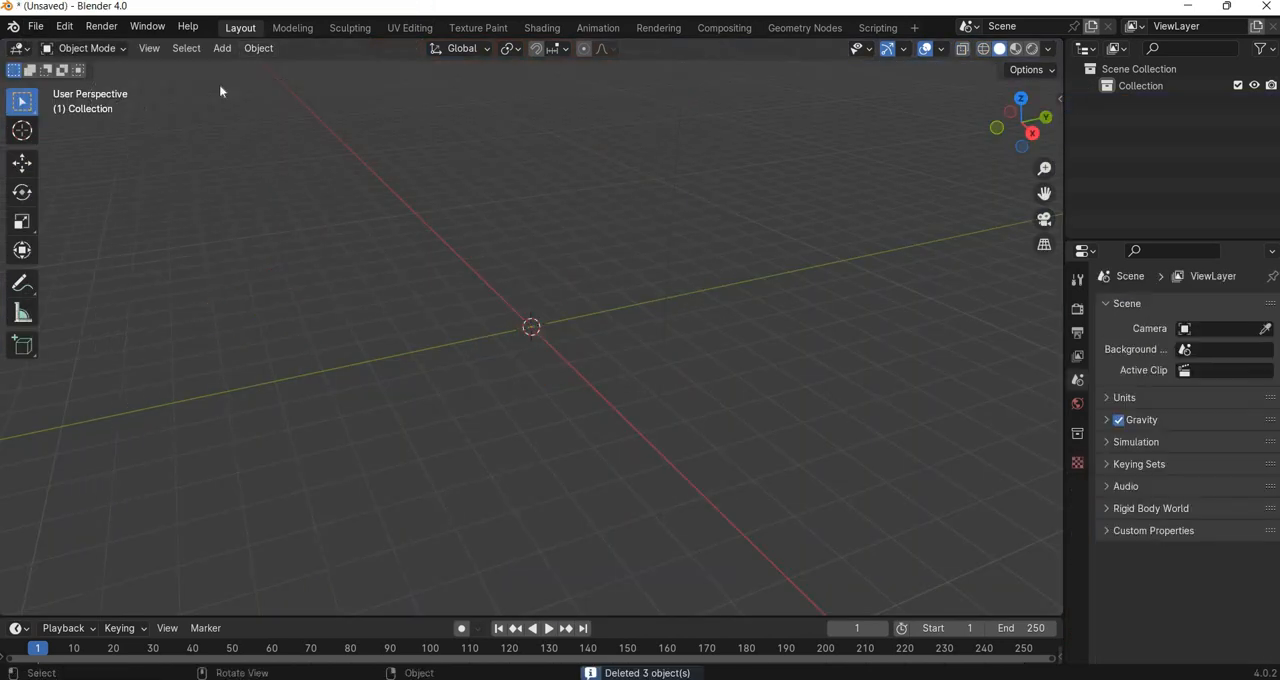
Add a plane mesh to the empty scene and delete it.
click(222, 48)
mouse_move(300, 66)
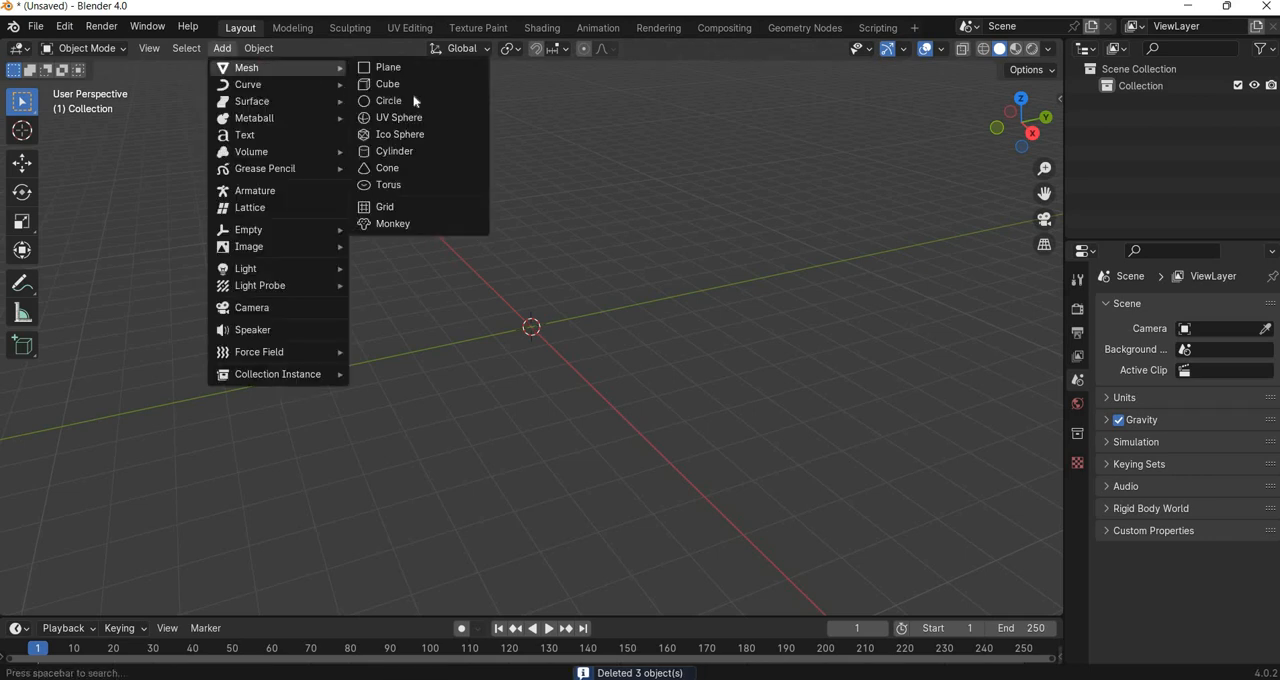
click(385, 66)
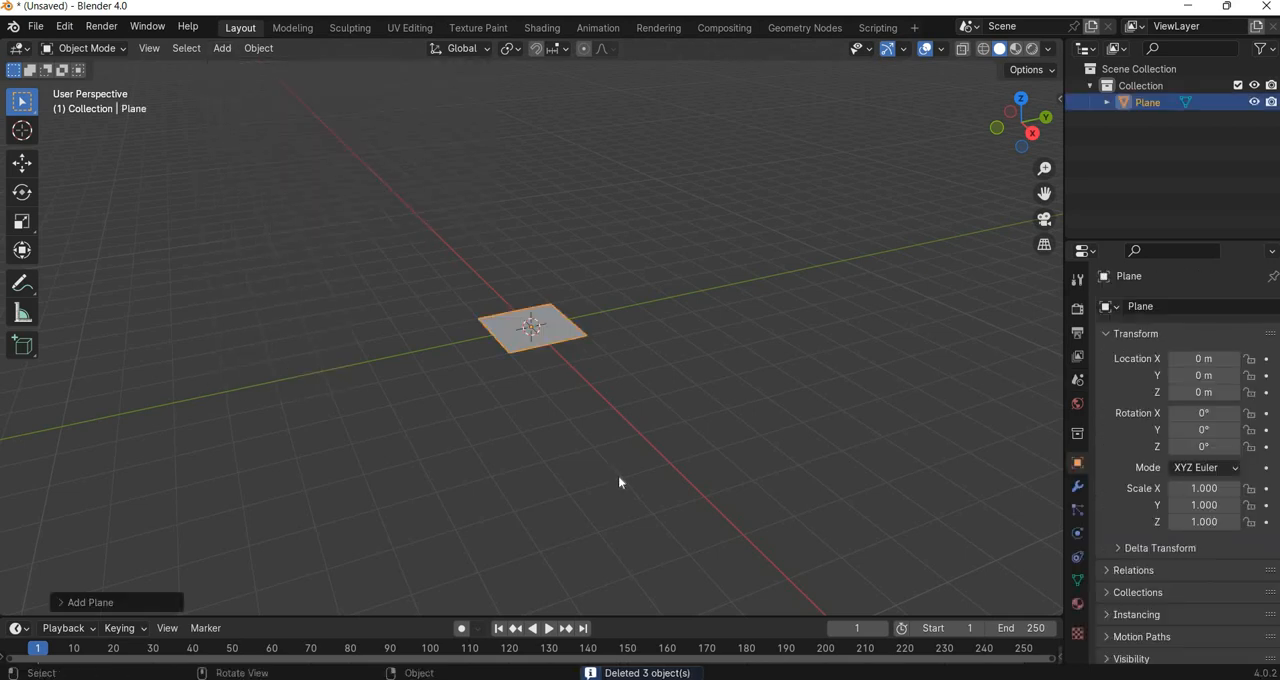
key(Delete)
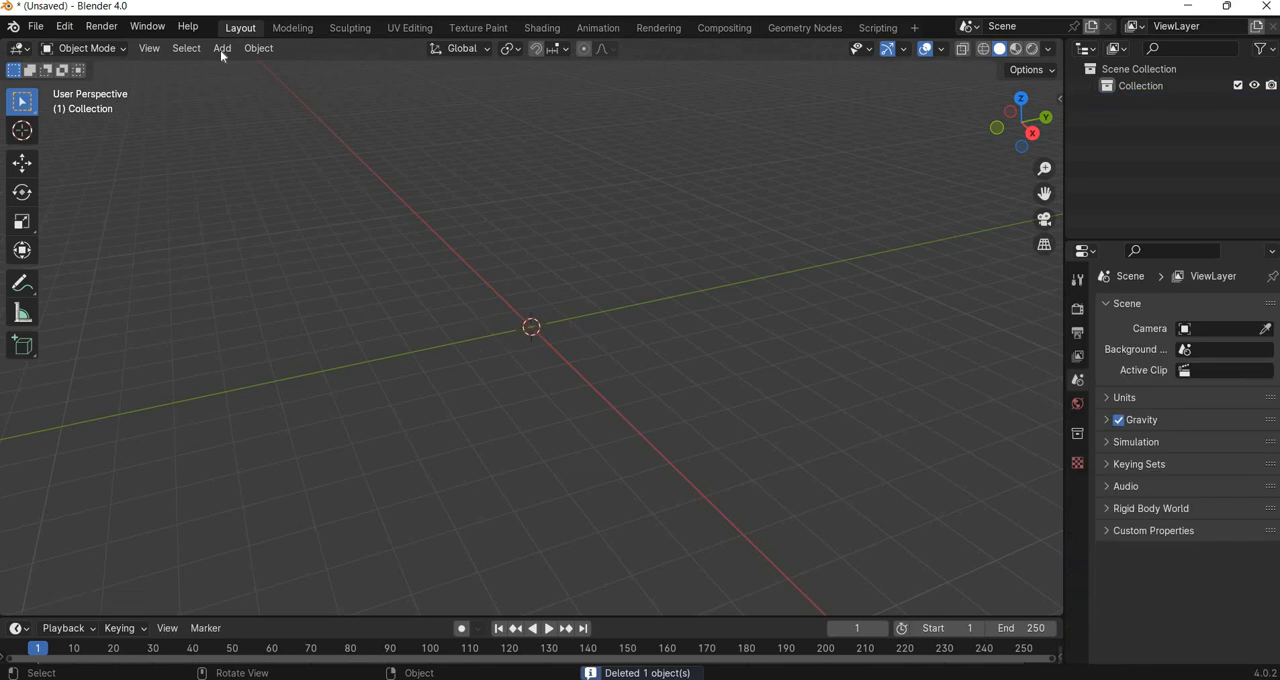
Try loading face front.jpg from the desktop's maya face modeling folder as a reference image with Align to View on, and undo it.
click(222, 48)
mouse_move(340, 247)
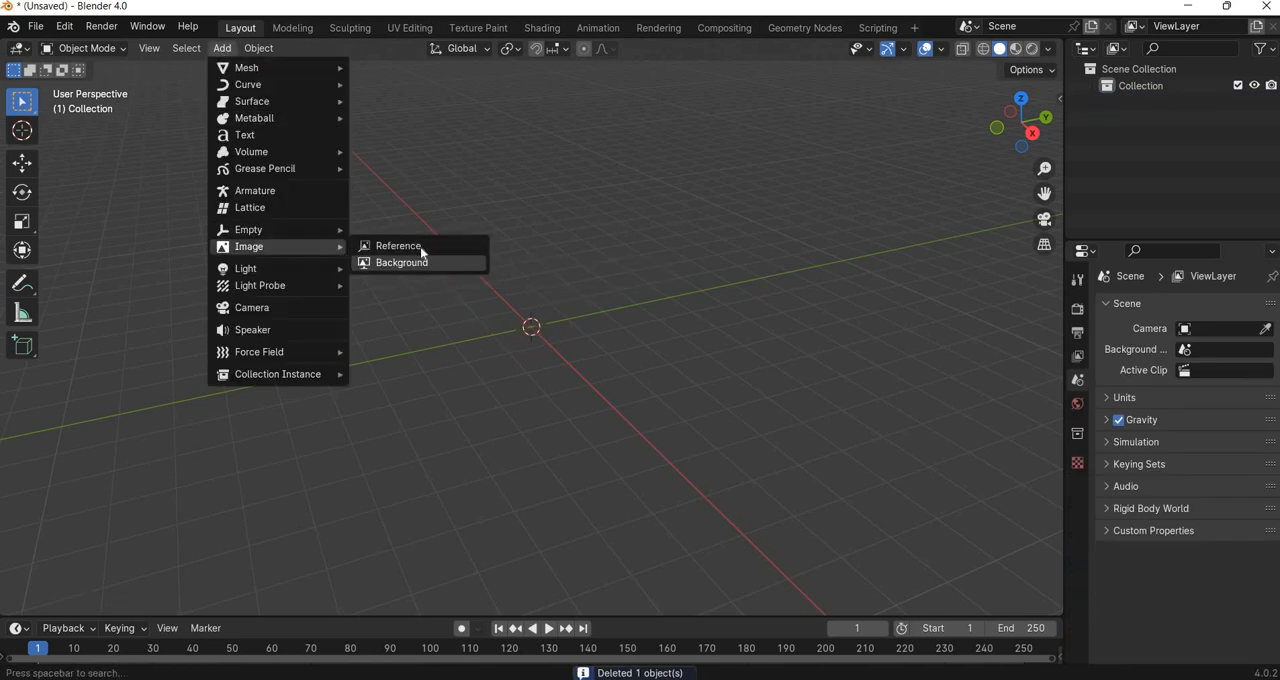
click(435, 250)
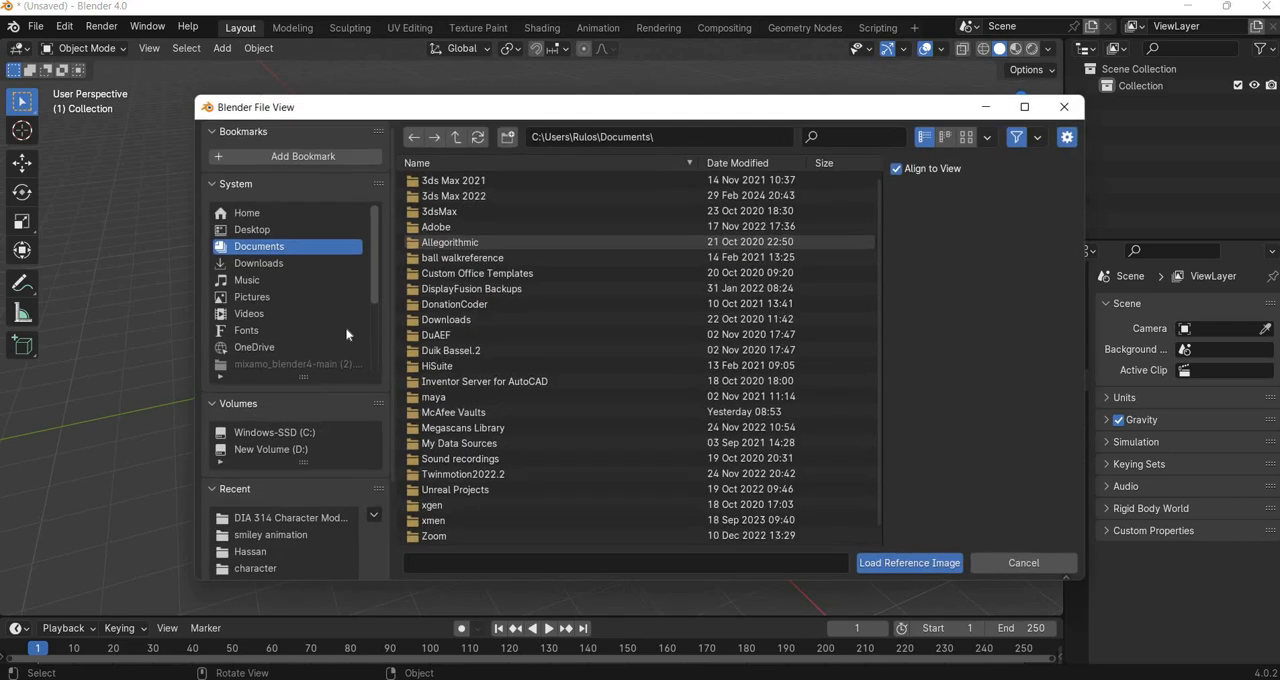
click(270, 230)
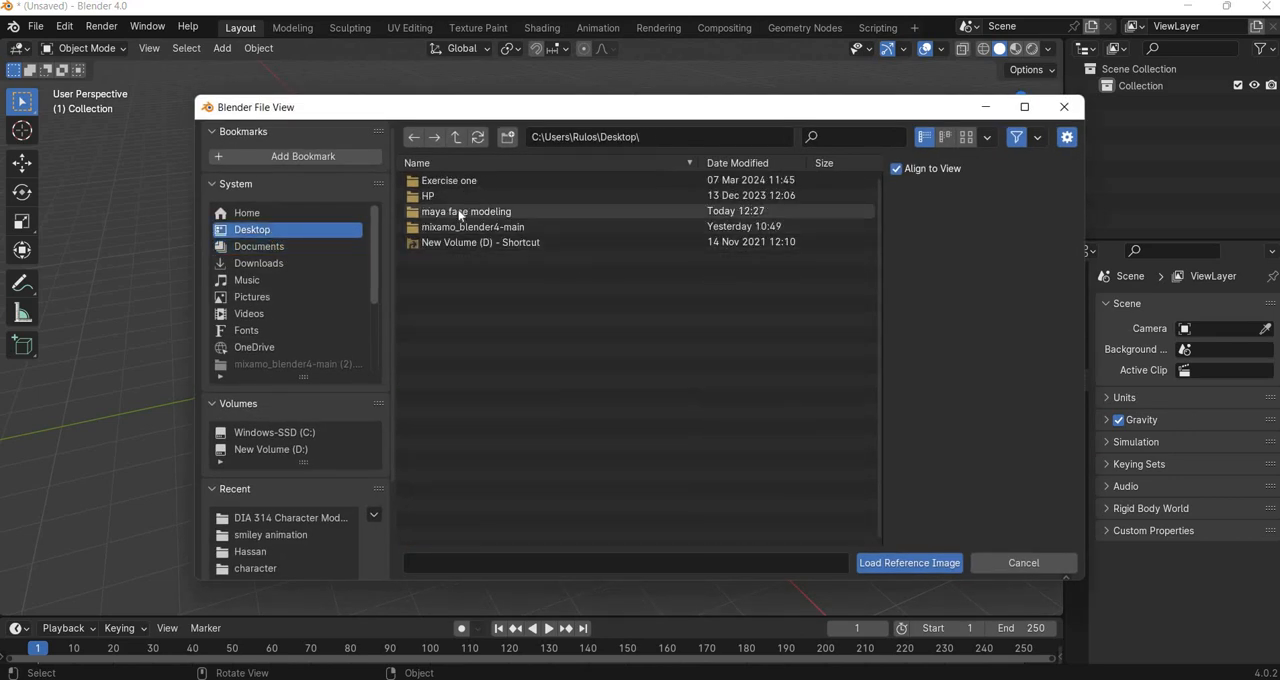
double_click(459, 213)
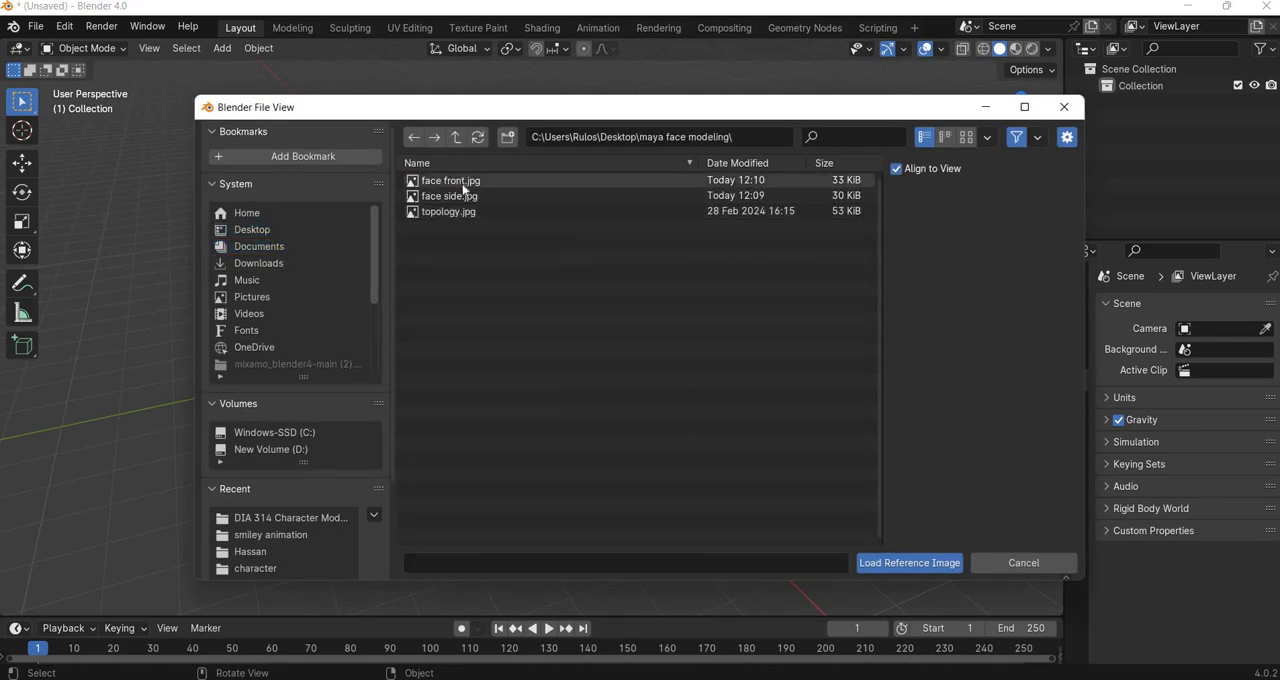
double_click(461, 183)
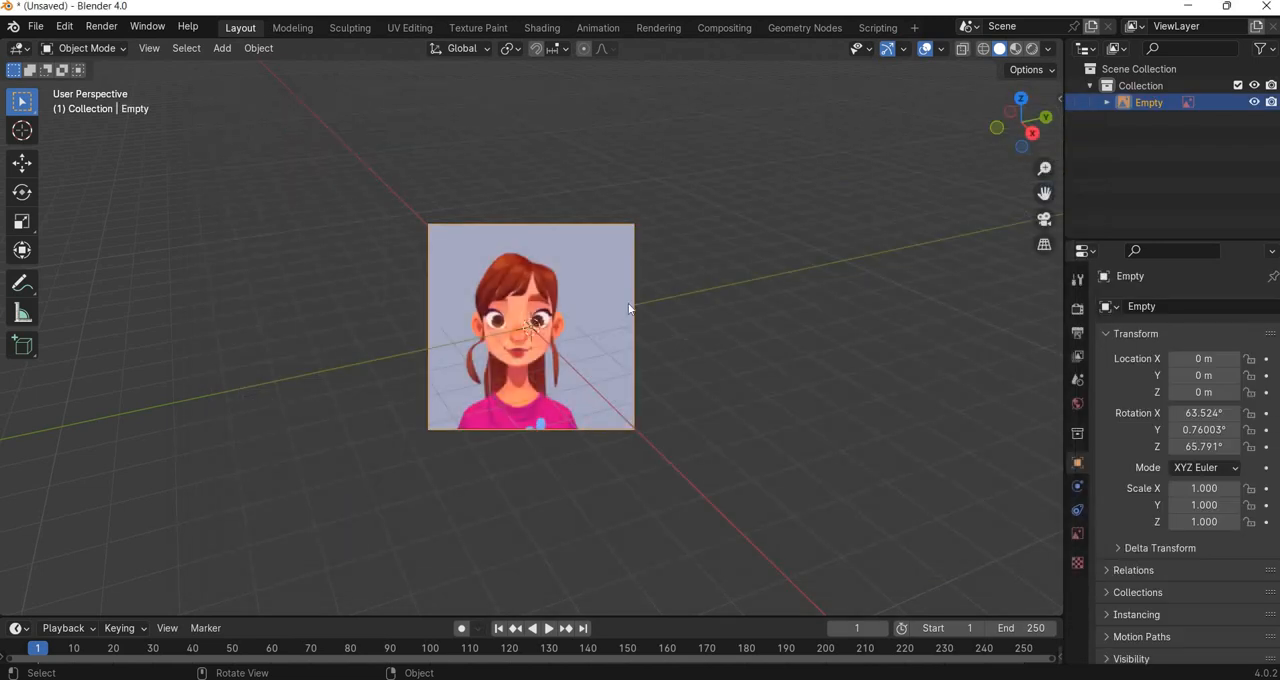
key(ctrl+z)
Load face front.jpg as a reference image with Align to View turned off.
click(222, 48)
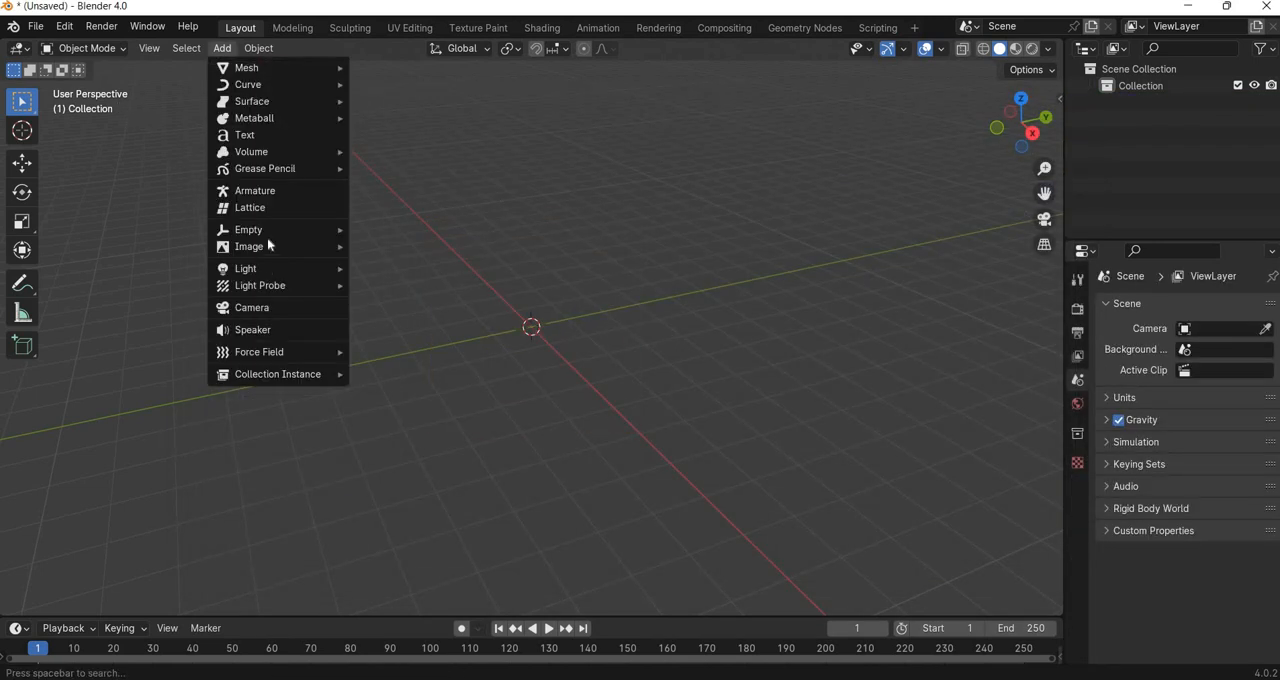
mouse_move(249, 246)
click(420, 247)
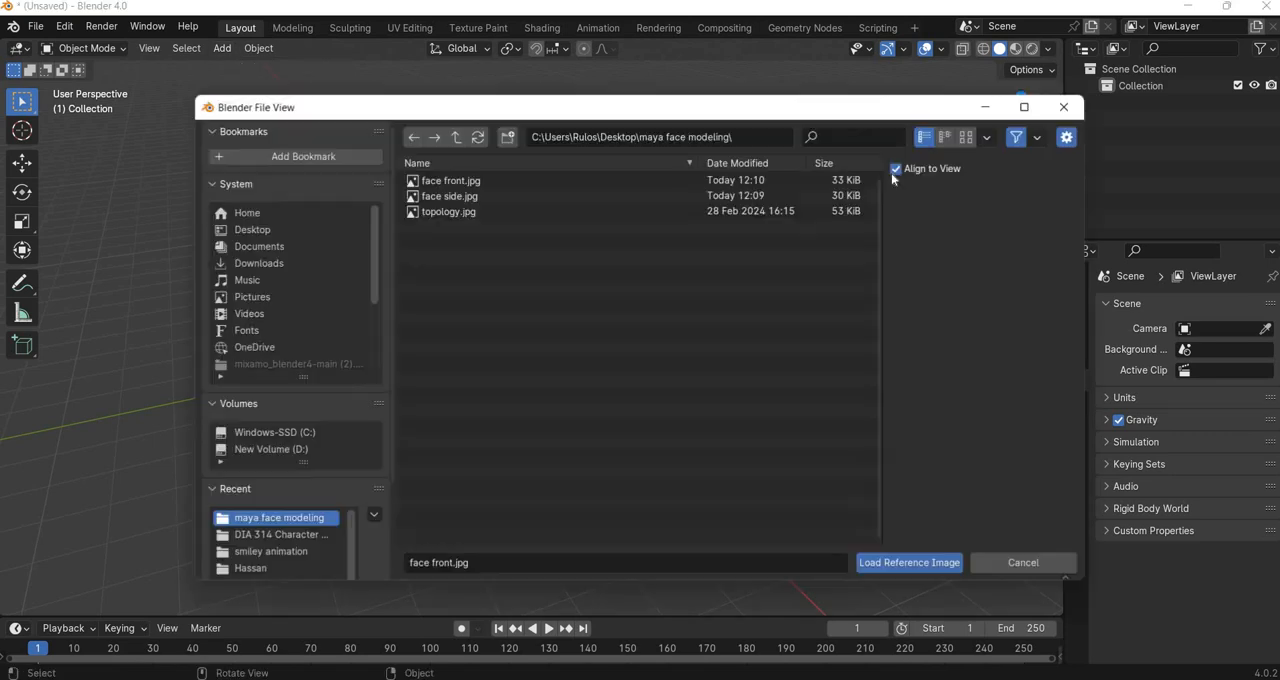
double_click(455, 181)
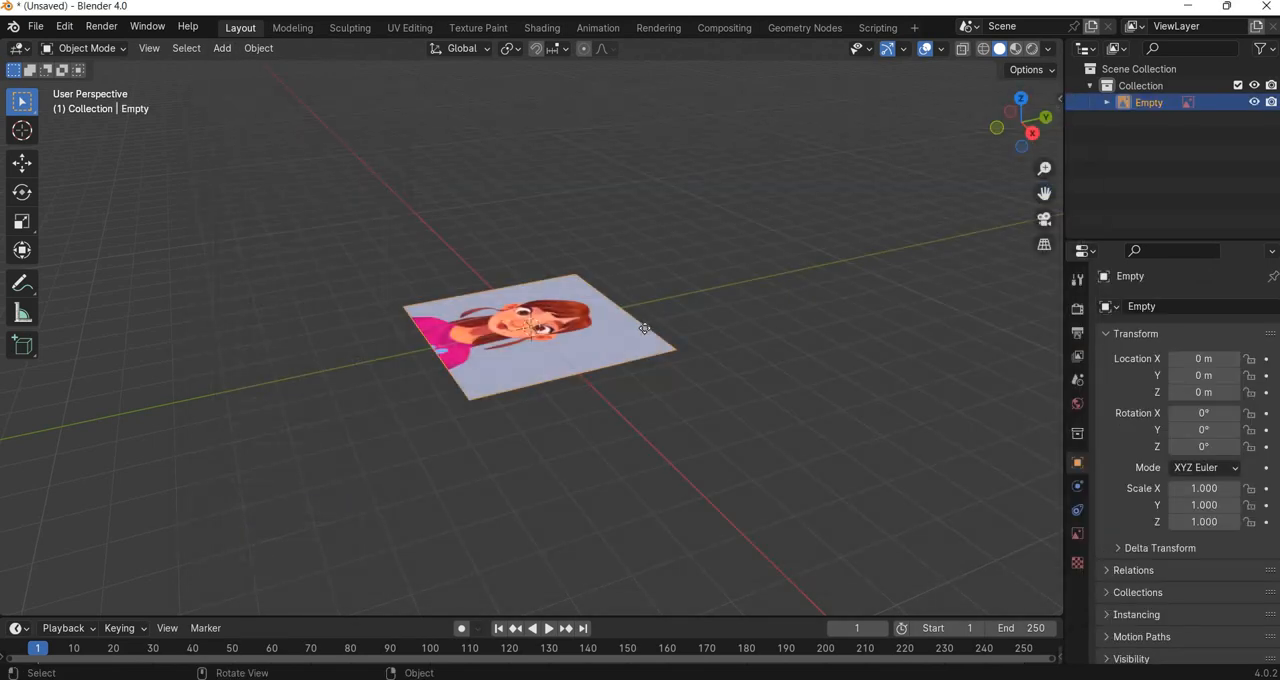
Stand the front face image upright by setting its X rotation to 90°.
key(KP_1)
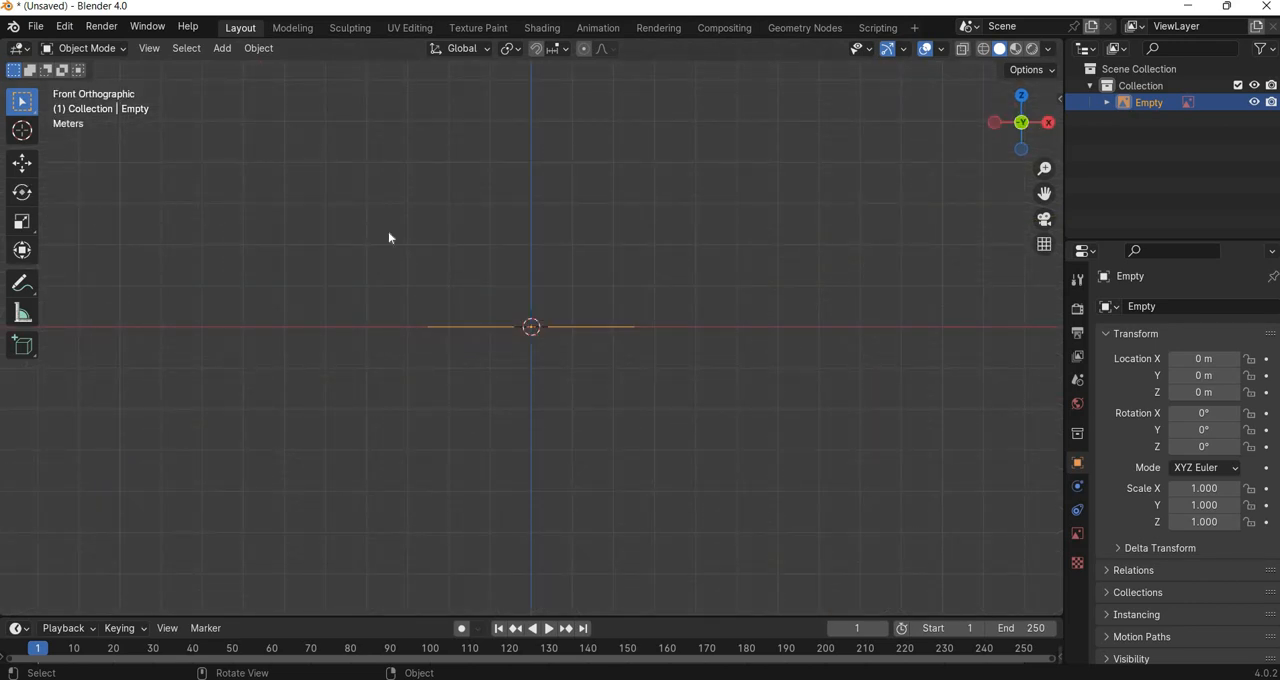
key(shift+space)
key(r)
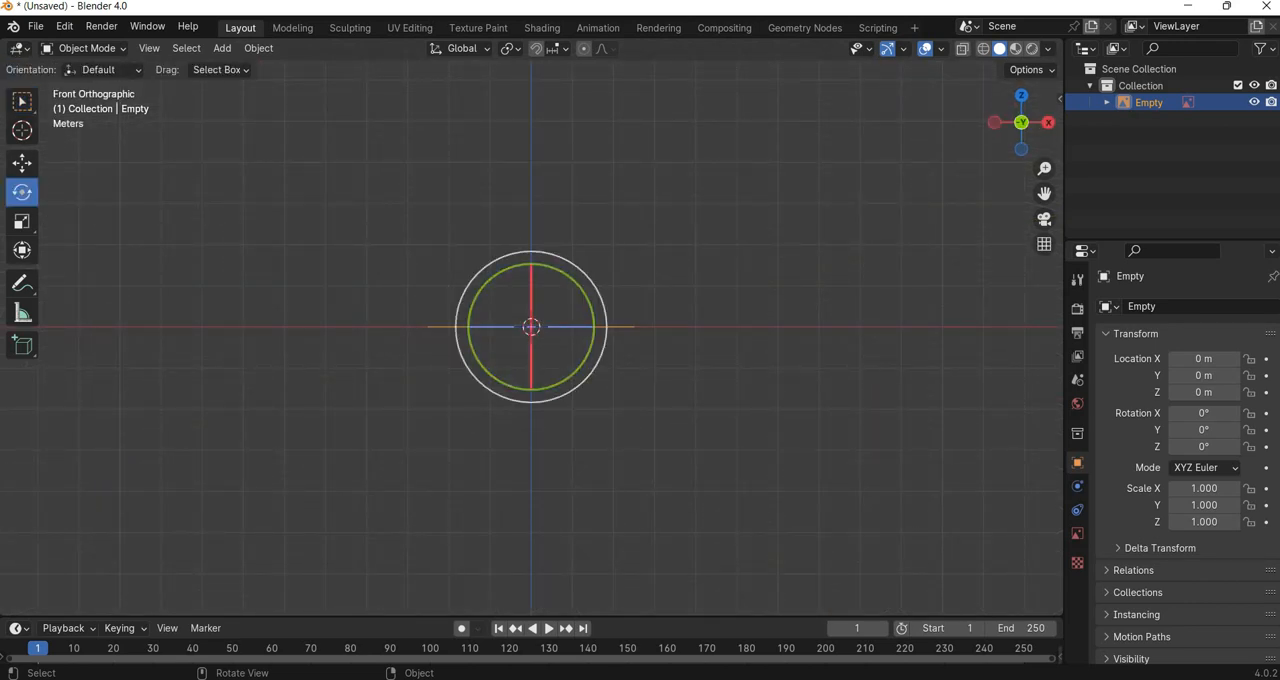
drag(531, 304, 534, 331)
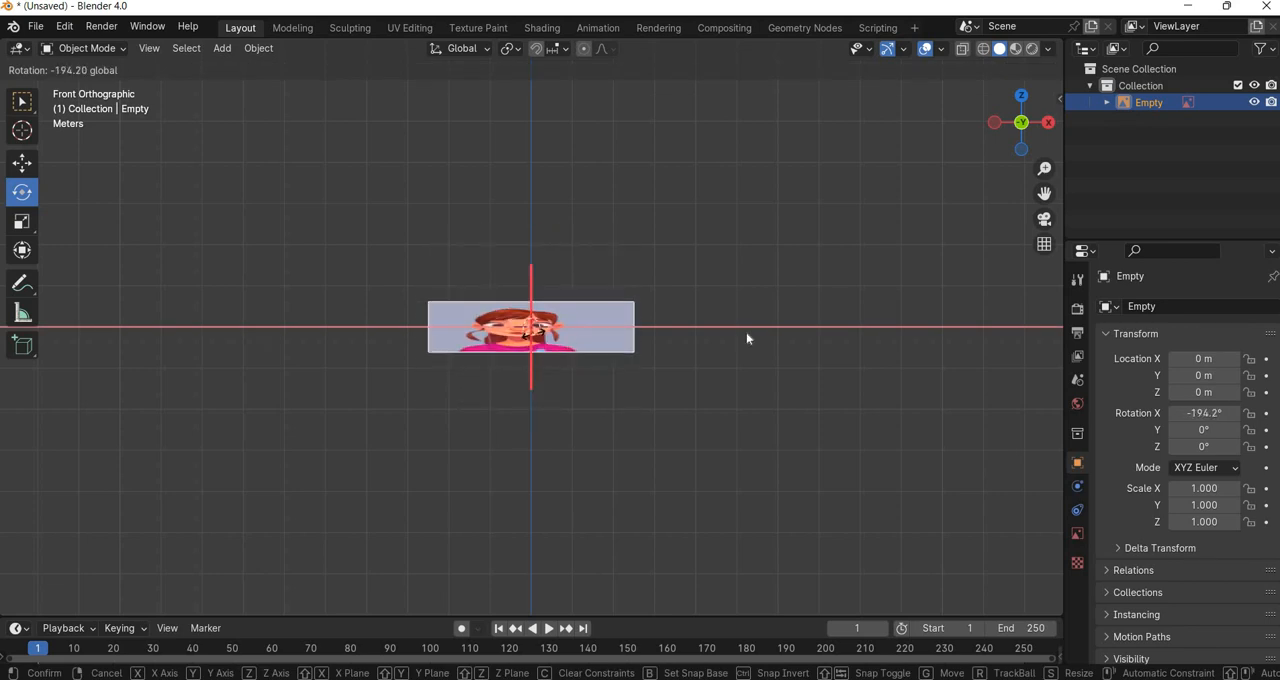
drag(746, 338, 746, 337)
key(n)
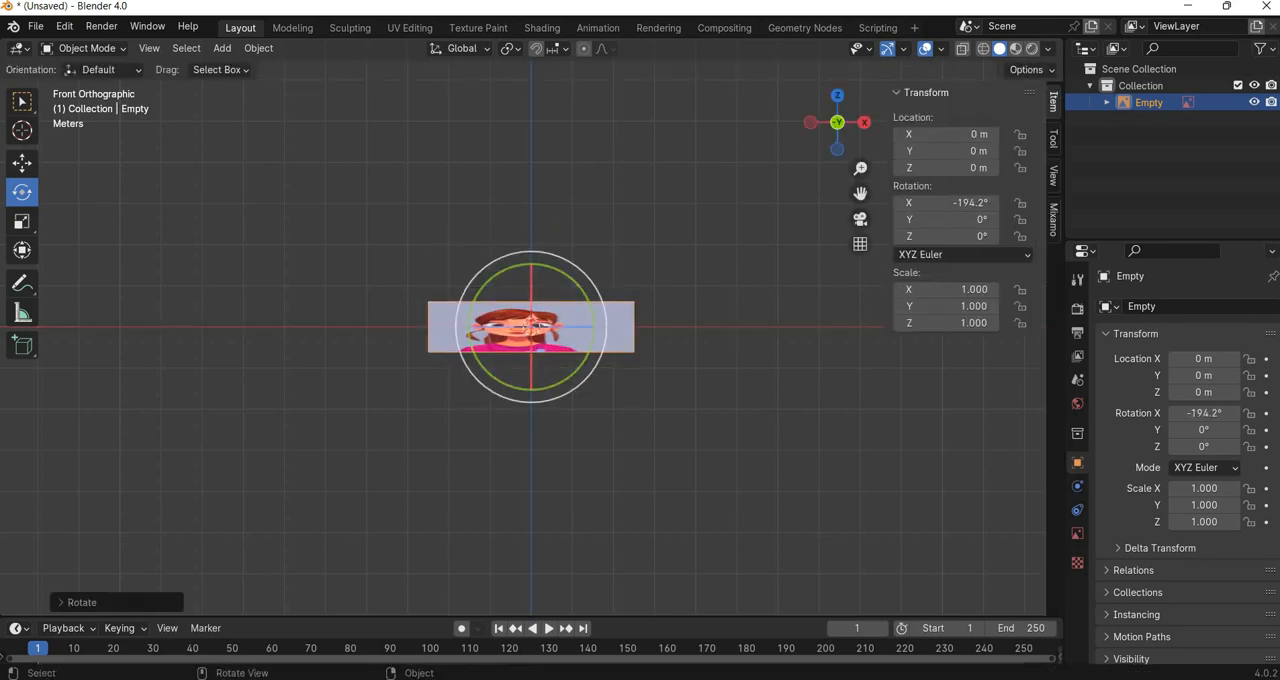
click(930, 202)
text(90)
key(Return)
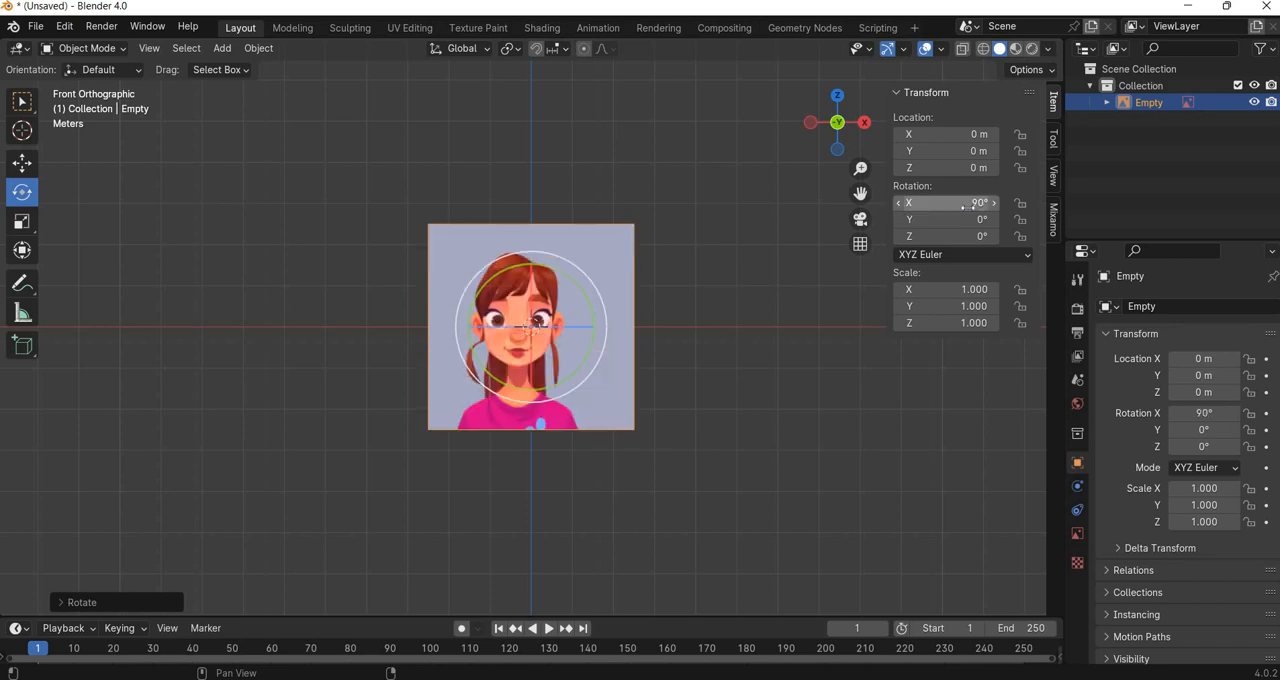
Raise the front face image along Z to about 2.52 m so its bottom edge rests on the ground line.
key(g)
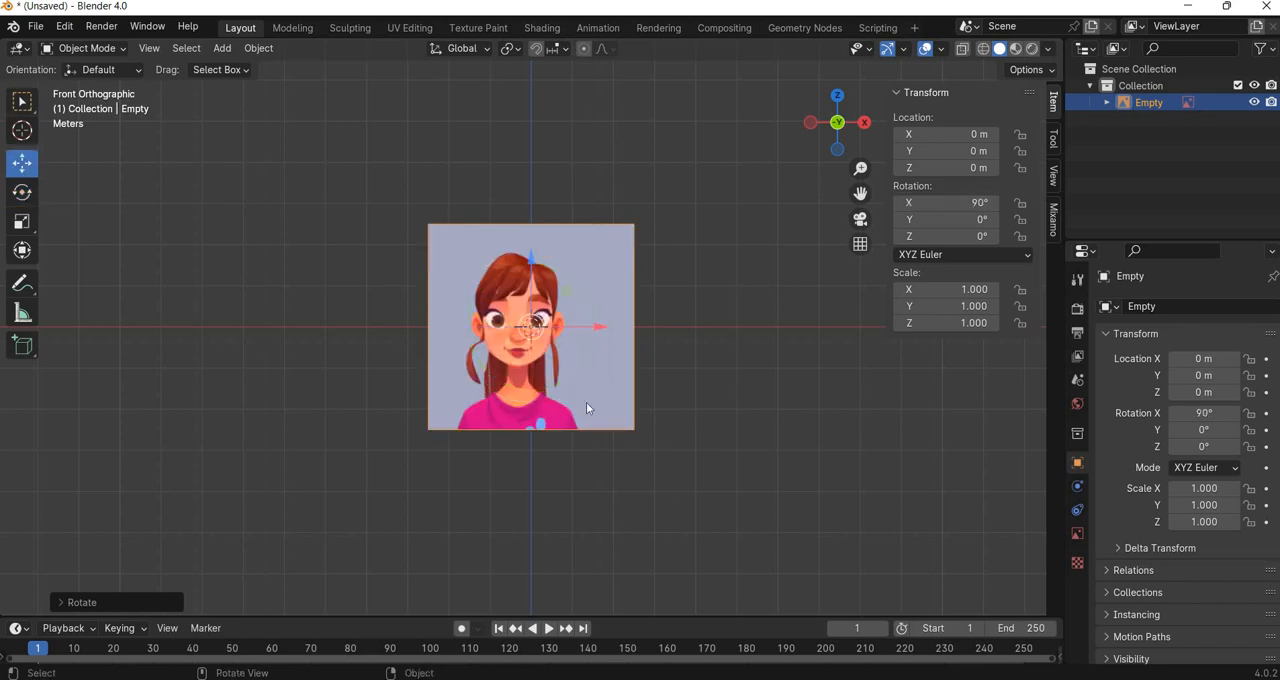
scroll(526, 279, up, 4)
drag(533, 258, 531, 92)
shift+middle_drag(529, 88, 520, 245)
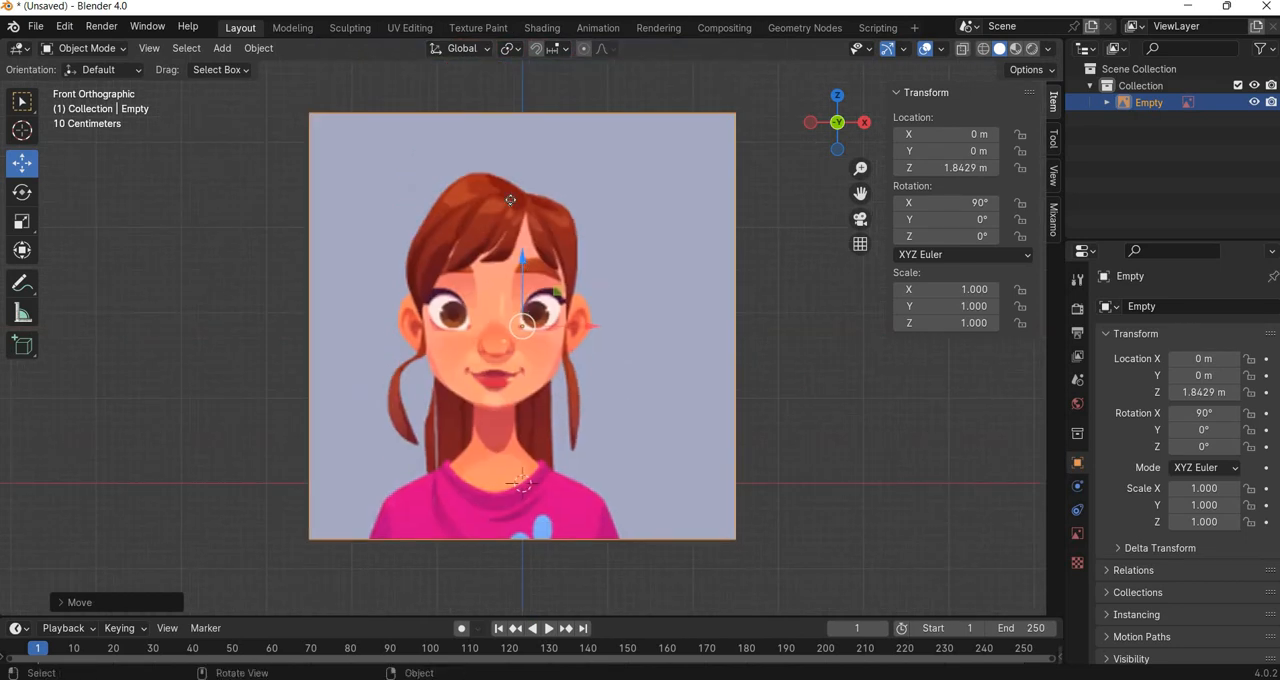
drag(520, 245, 521, 187)
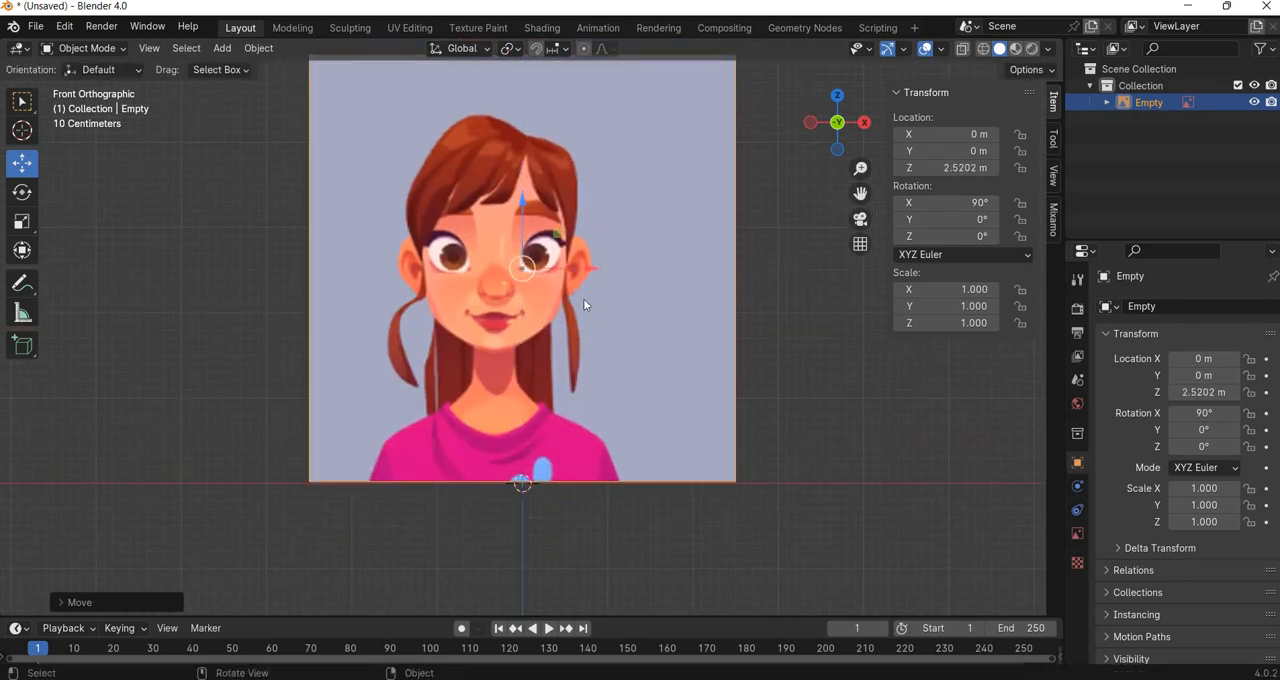
Shift the front face image to about 0.31 m on X and back to about 3.01 m on Y.
scroll(584, 302, down, 2)
drag(590, 285, 664, 381)
middle_drag(592, 423, 586, 428)
scroll(586, 428, down, 4)
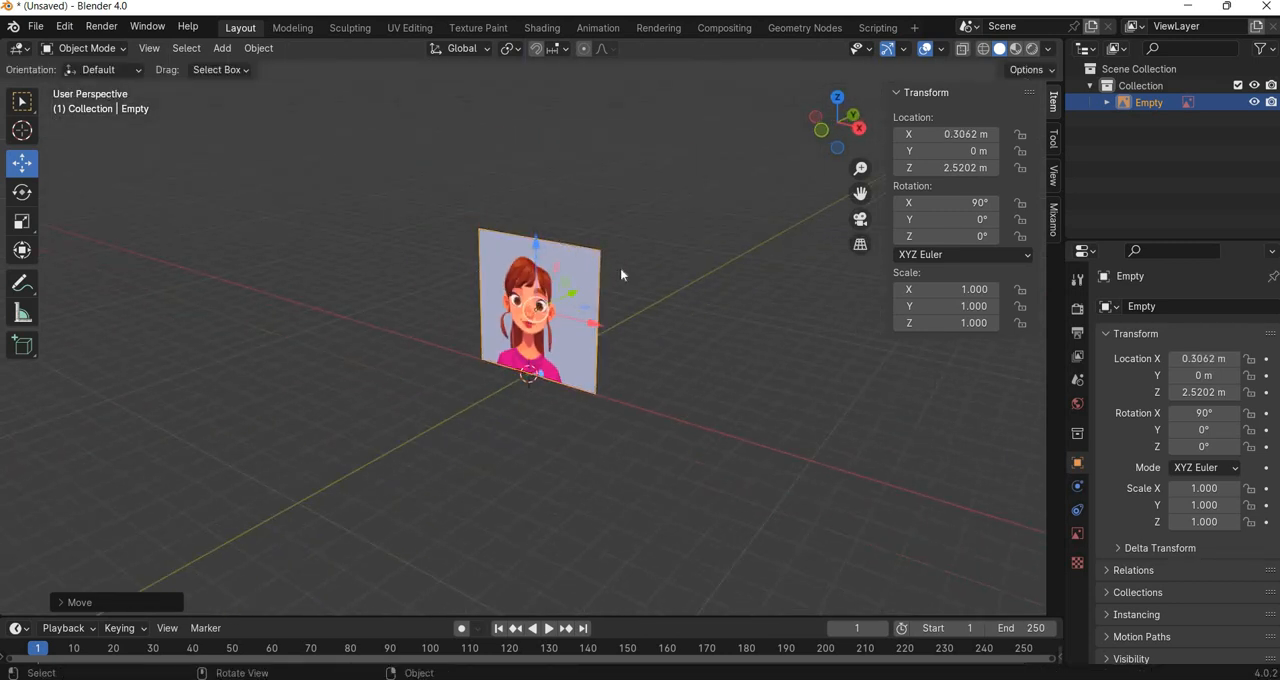
drag(571, 293, 620, 270)
Load face side.jpg as a second reference image and activate the Rotate tool.
click(222, 51)
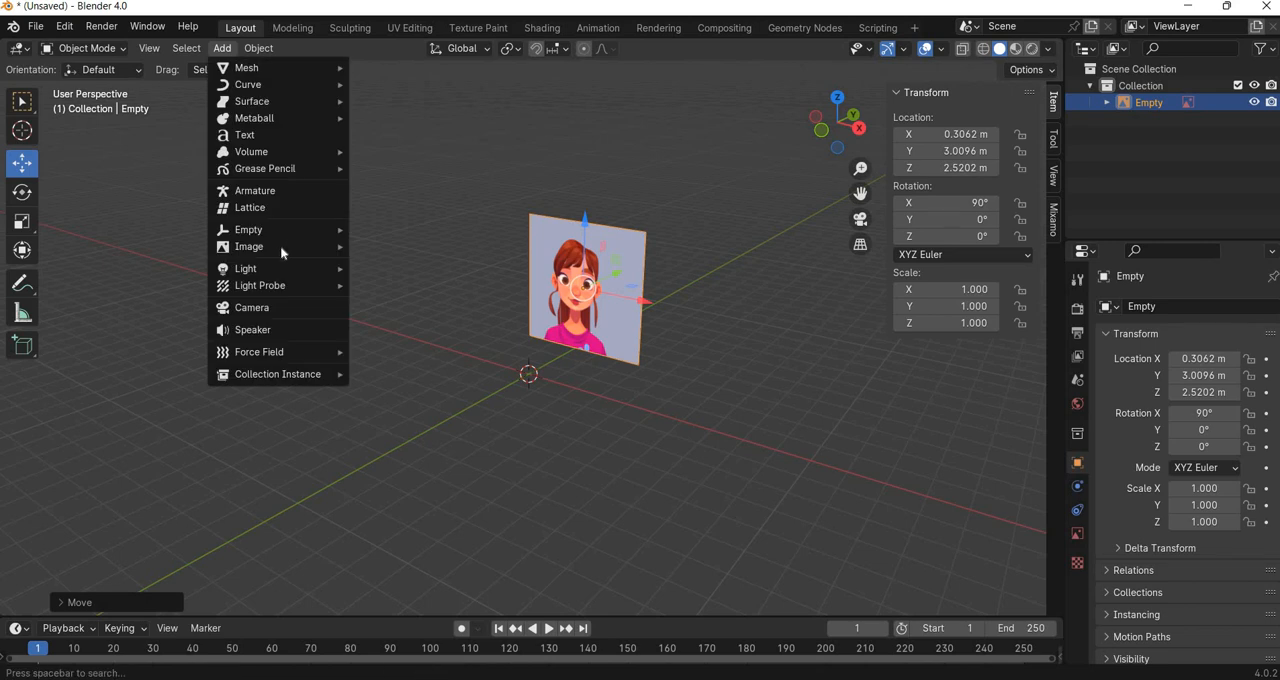
mouse_move(281, 250)
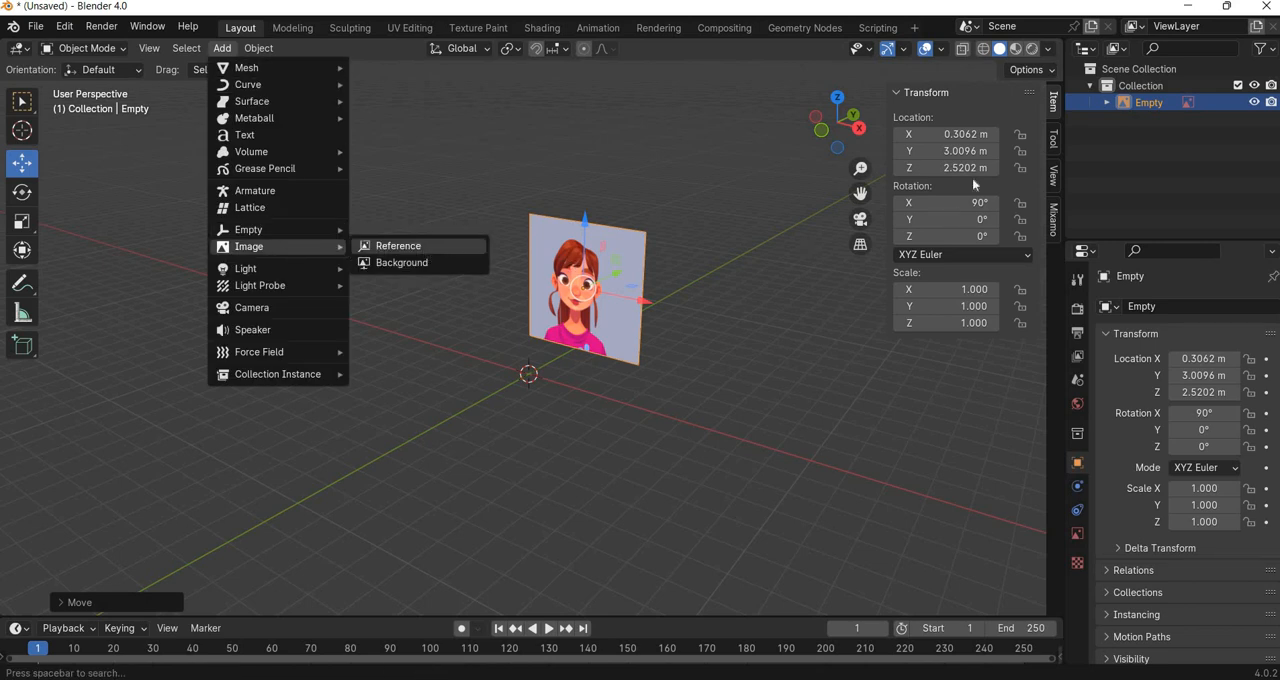
click(400, 246)
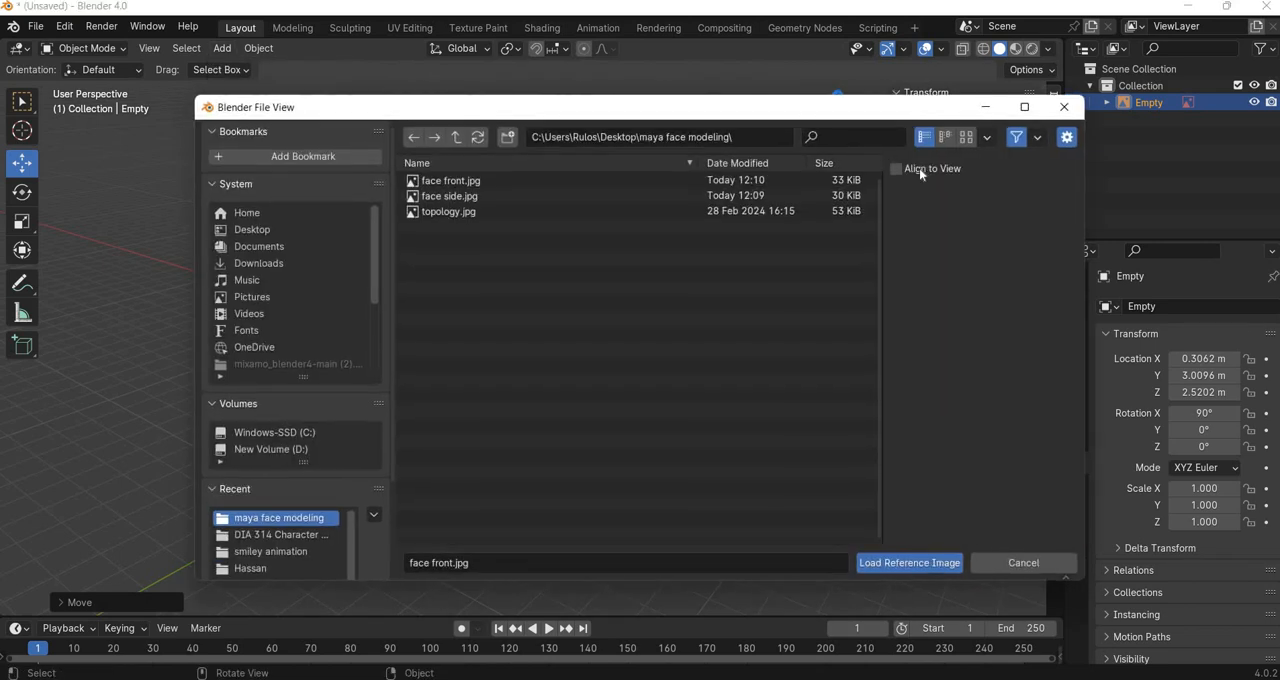
double_click(472, 200)
key(r)
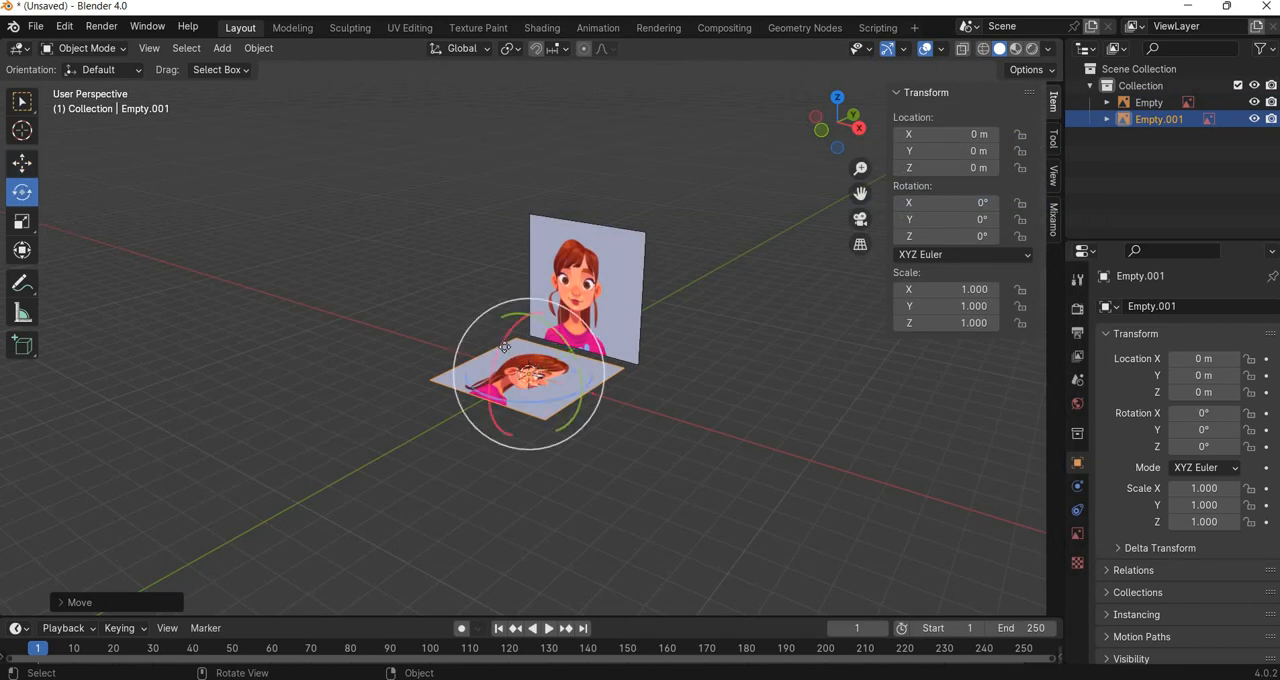
drag(498, 349, 523, 372)
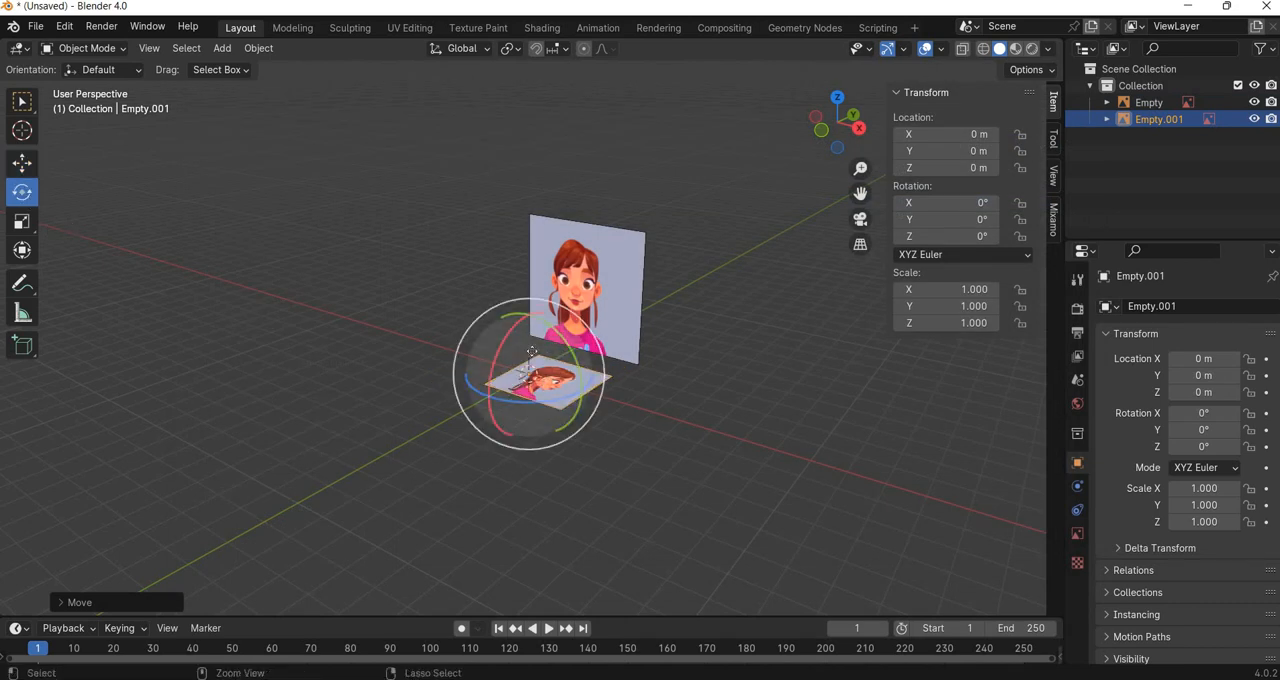
key(ctrl+z)
key(ctrl+z)
click(64, 32)
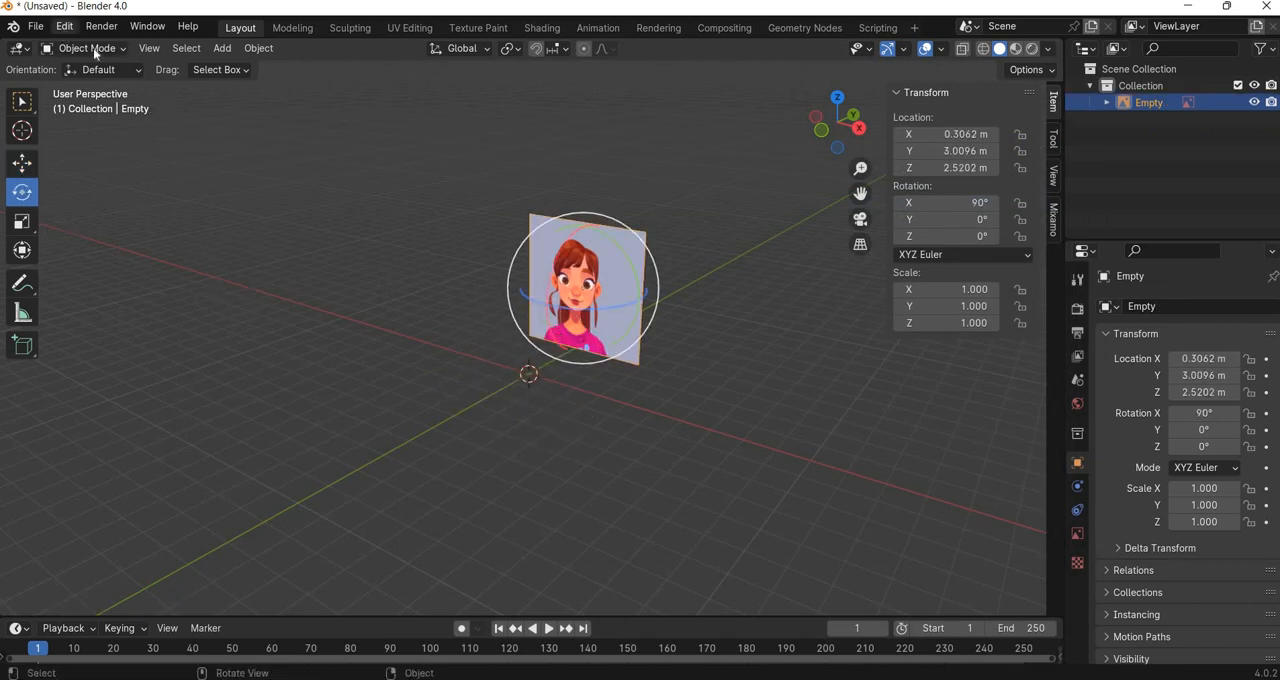
click(97, 62)
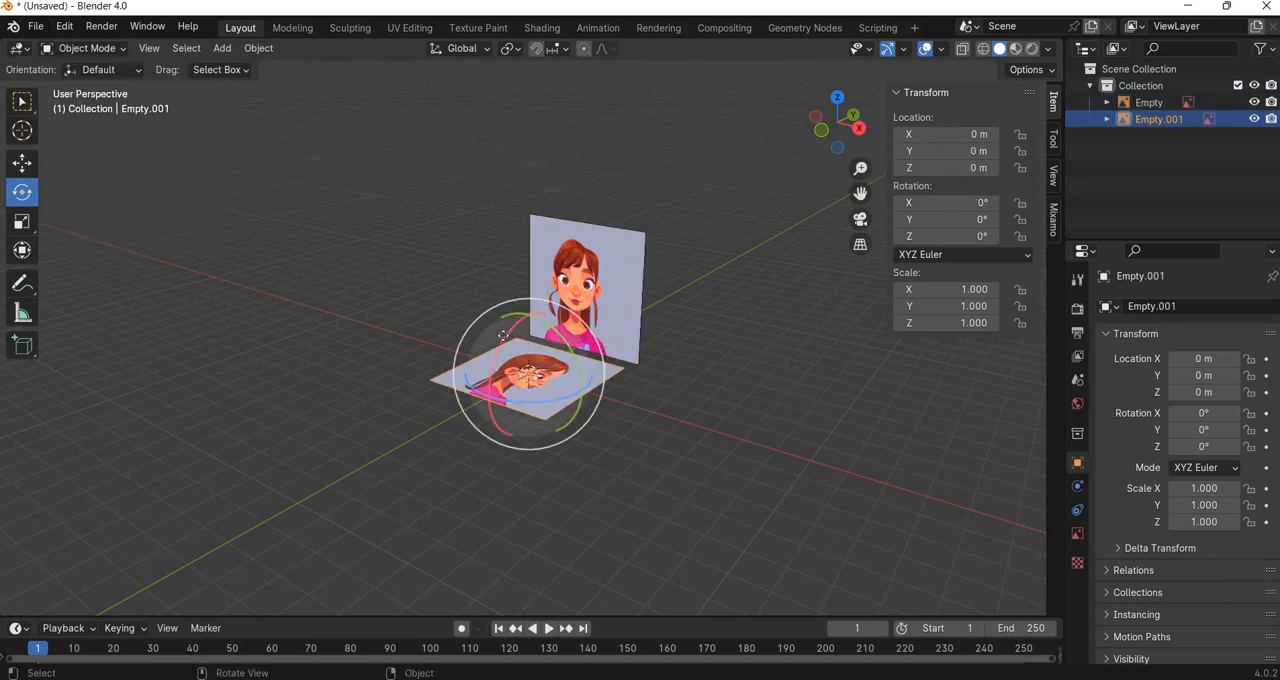
Set the side face image's rotation to 90° on X and -90° on Z so it stands perpendicular to the front image.
drag(523, 344, 527, 376)
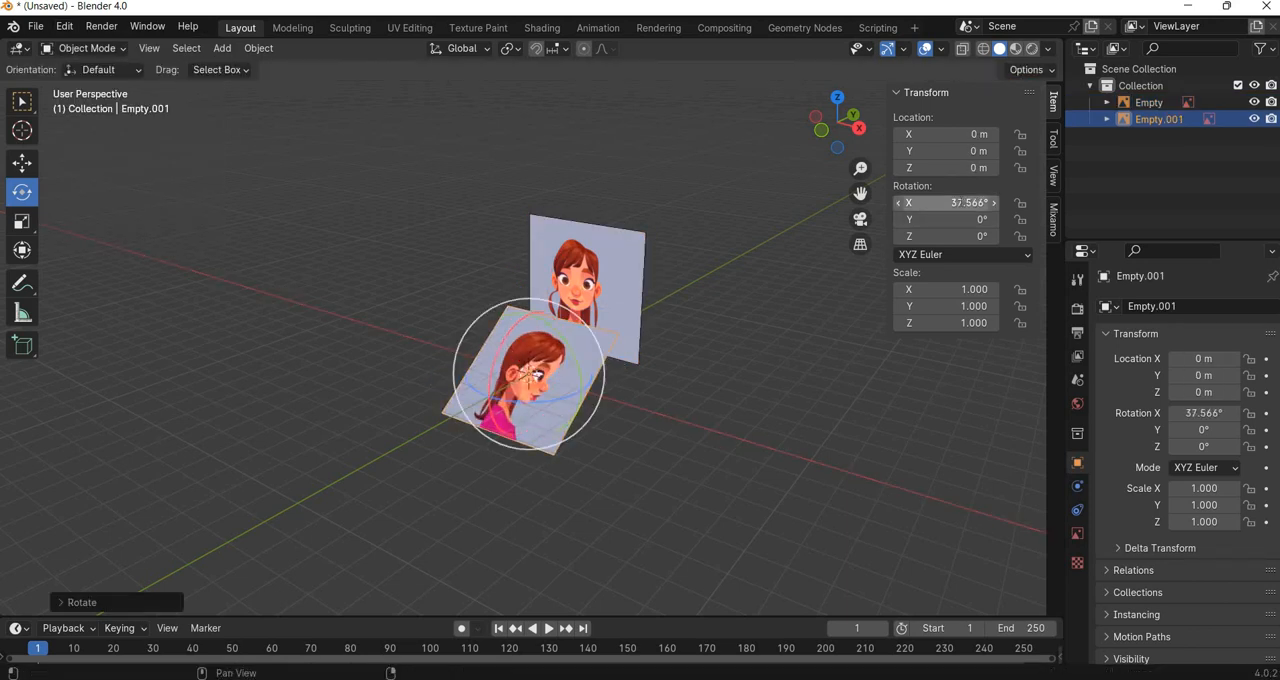
click(945, 202)
text(90)
key(Return)
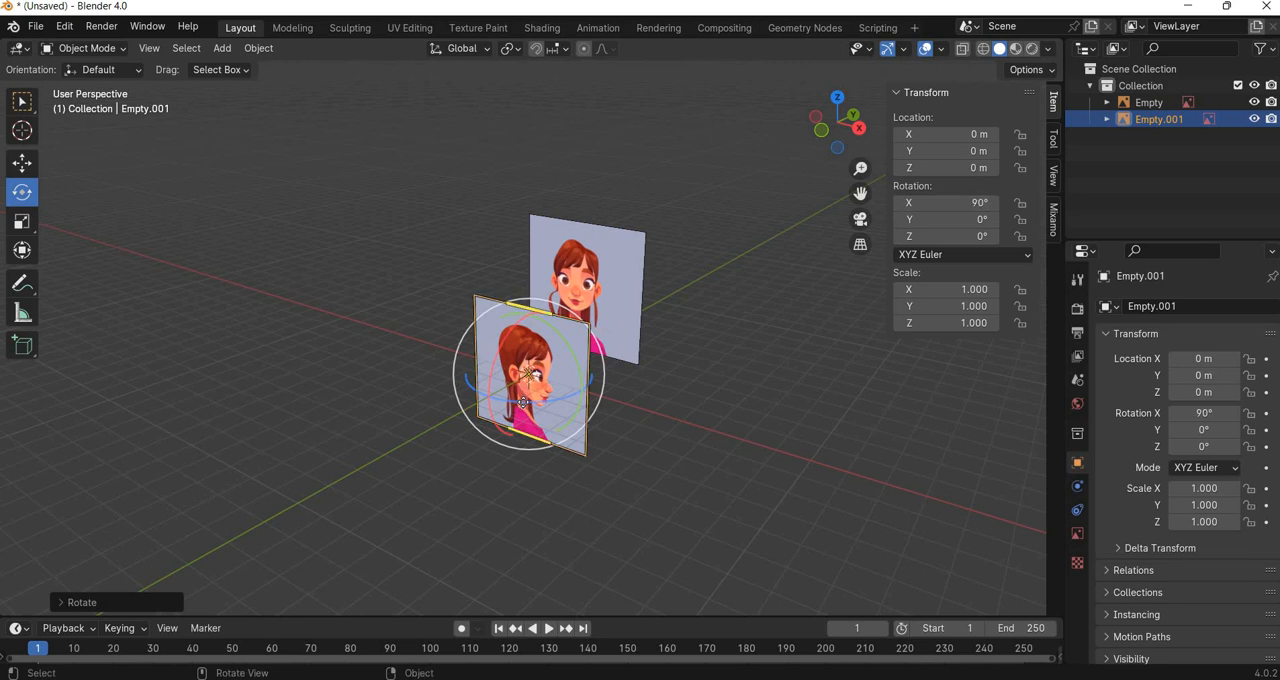
drag(527, 376, 945, 250)
click(945, 236)
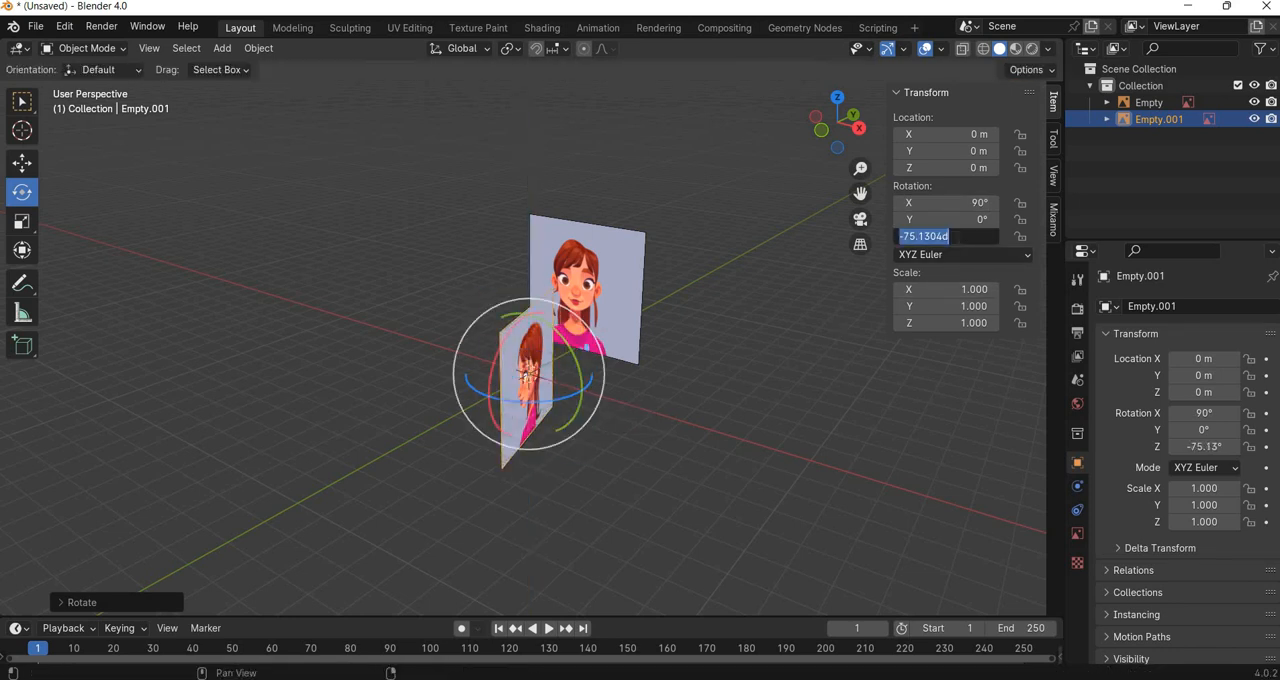
text(-90)
key(Return)
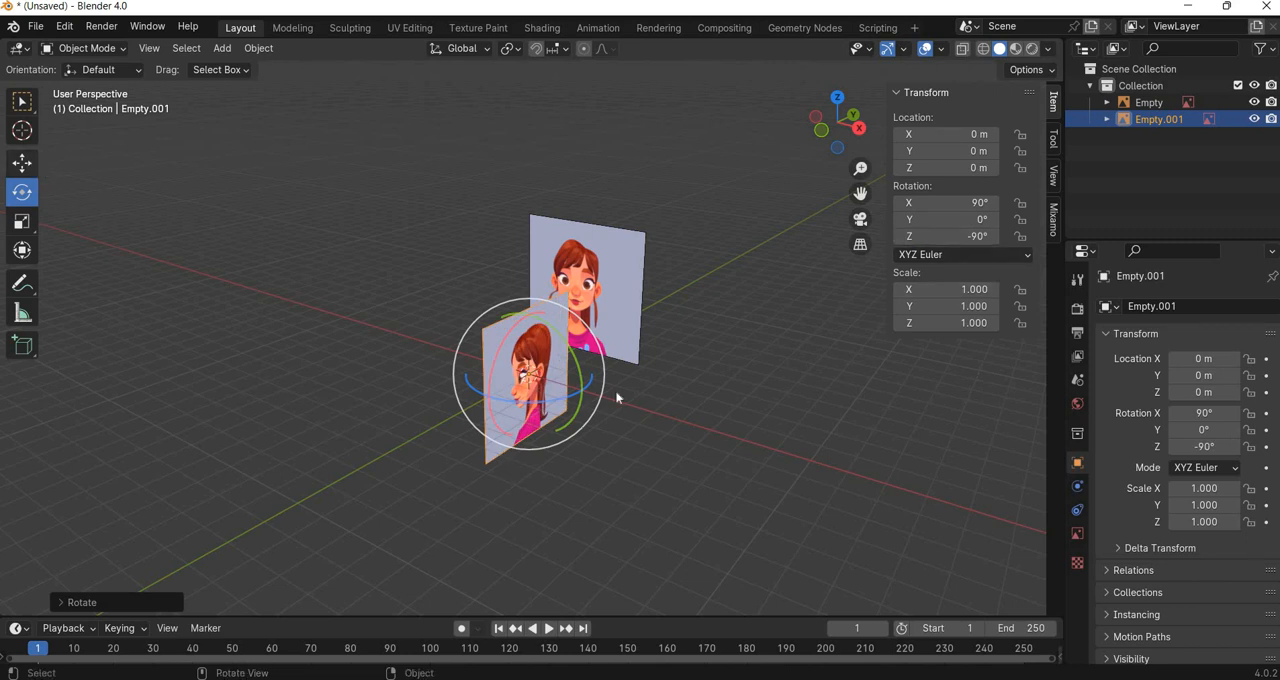
Move the side face image against the front image, to about 2.96 m on Y and 2.48 m on Z.
key(shift+space)
key(g)
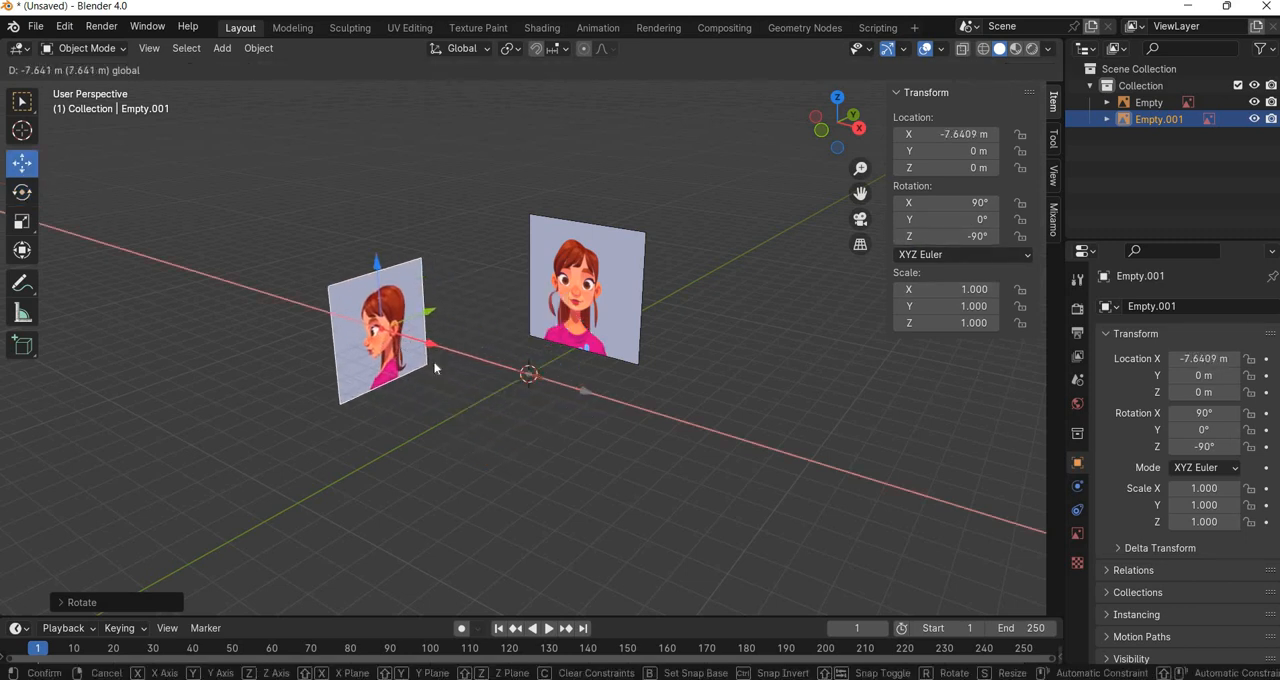
click(508, 376)
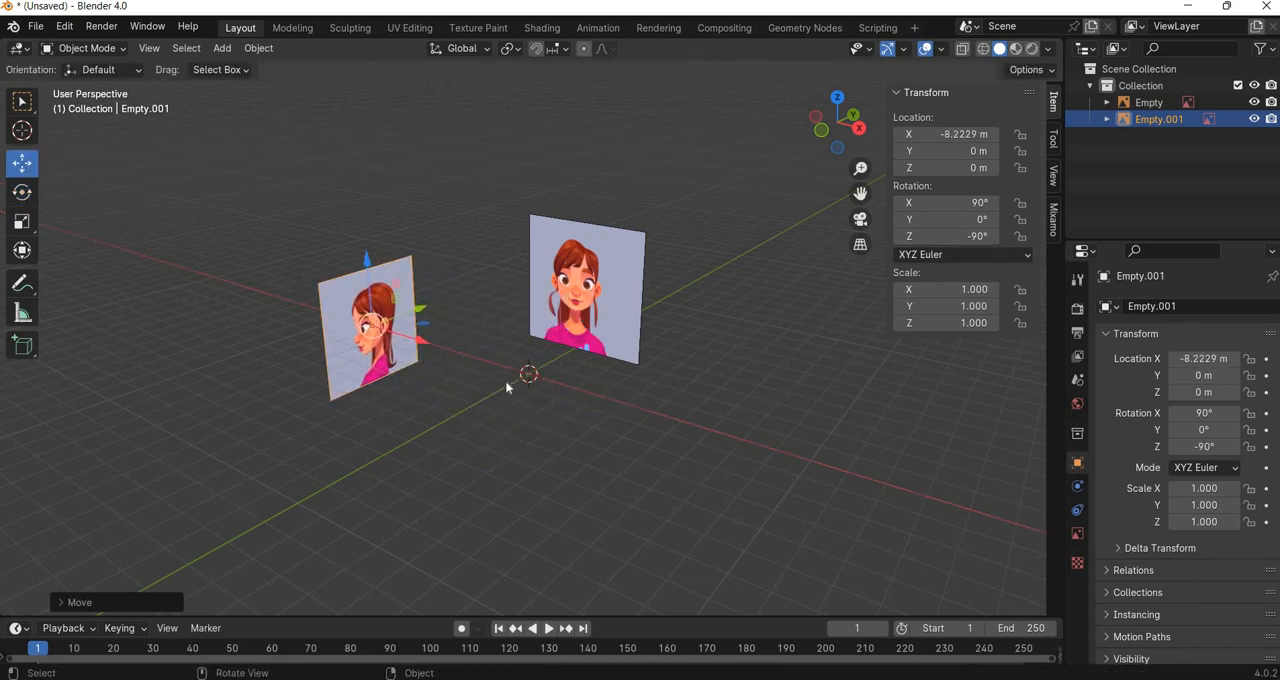
key(ctrl+z)
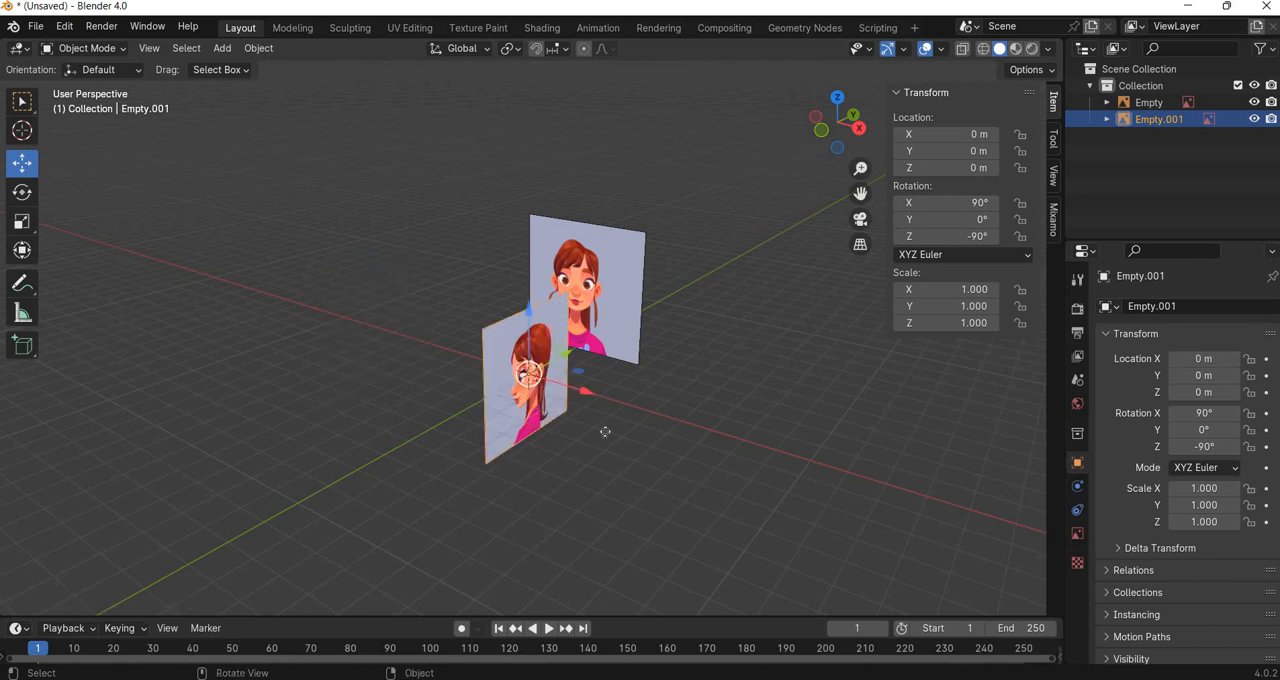
scroll(604, 430, up, 5)
middle_drag(540, 428, 527, 385)
drag(527, 378, 602, 223)
drag(574, 271, 515, 444)
scroll(515, 444, up, 8)
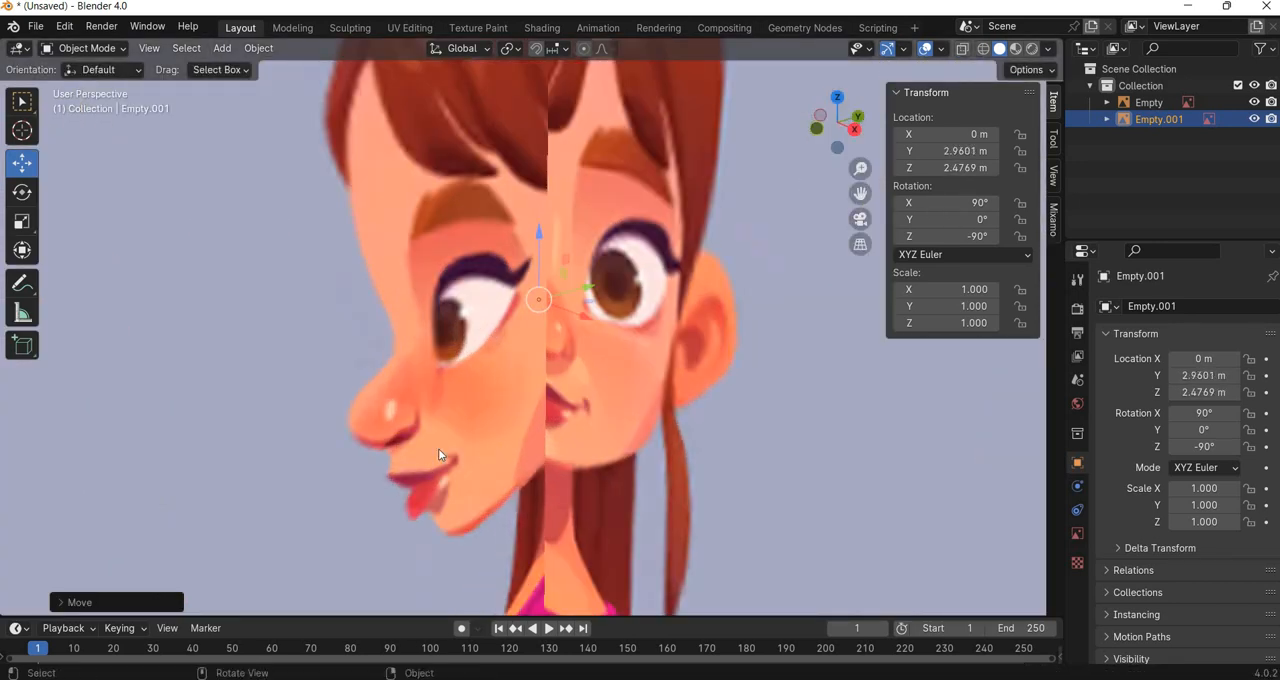
Match the side face's features to the front face by moving its image to about 2.67 m on Z and 2.91 m on Y.
shift+middle_drag(438, 448, 402, 460)
drag(556, 291, 623, 193)
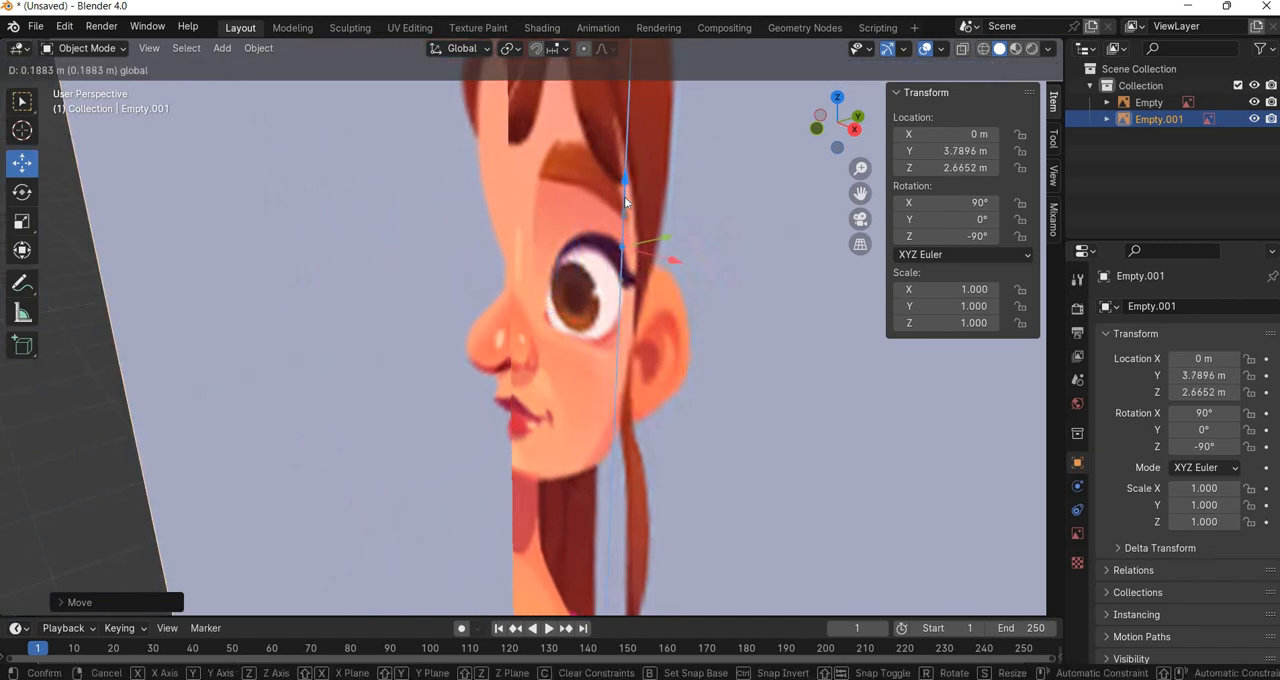
drag(664, 234, 589, 360)
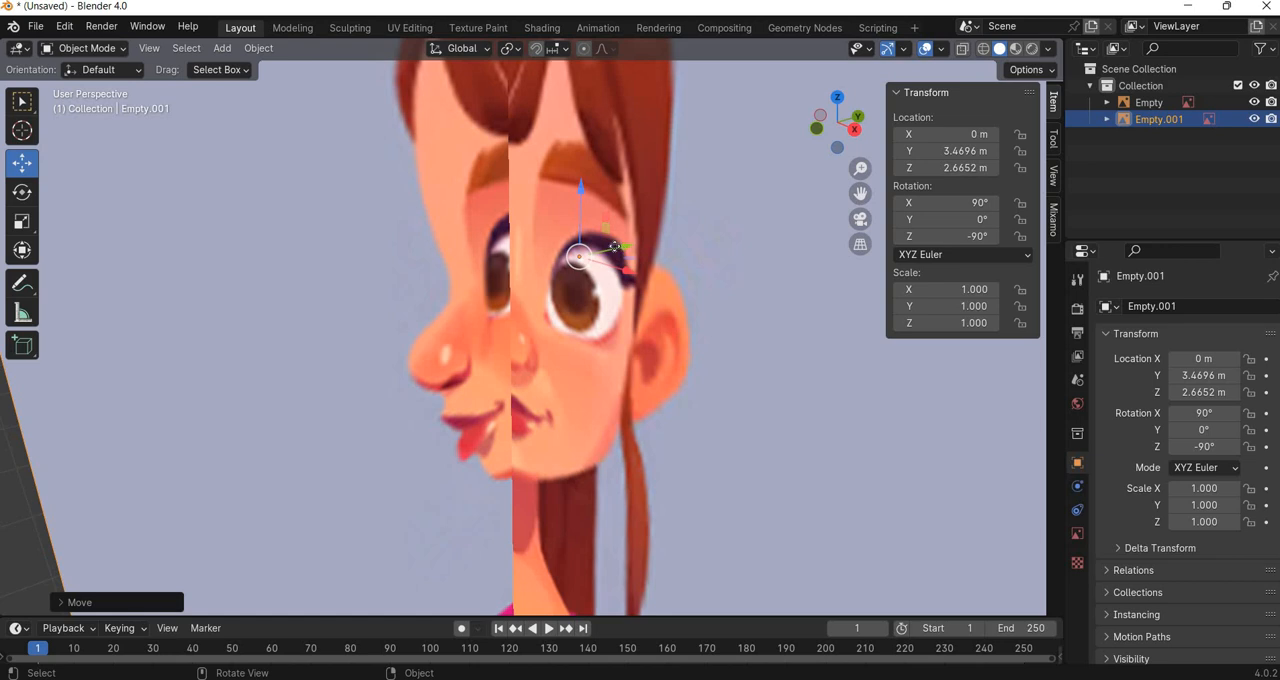
drag(660, 248, 525, 304)
scroll(625, 265, down, 3)
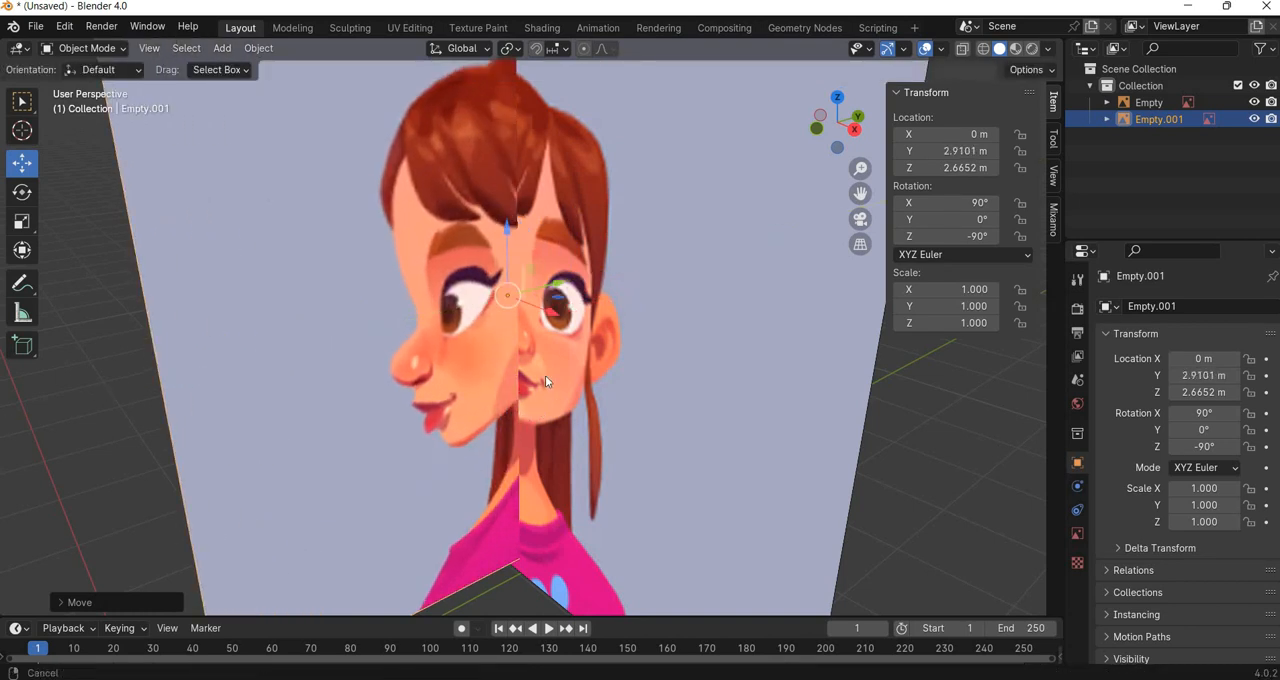
Slide the side face image forward along Y to about 0.58 m.
shift+middle_drag(565, 283, 540, 350)
drag(540, 348, 565, 362)
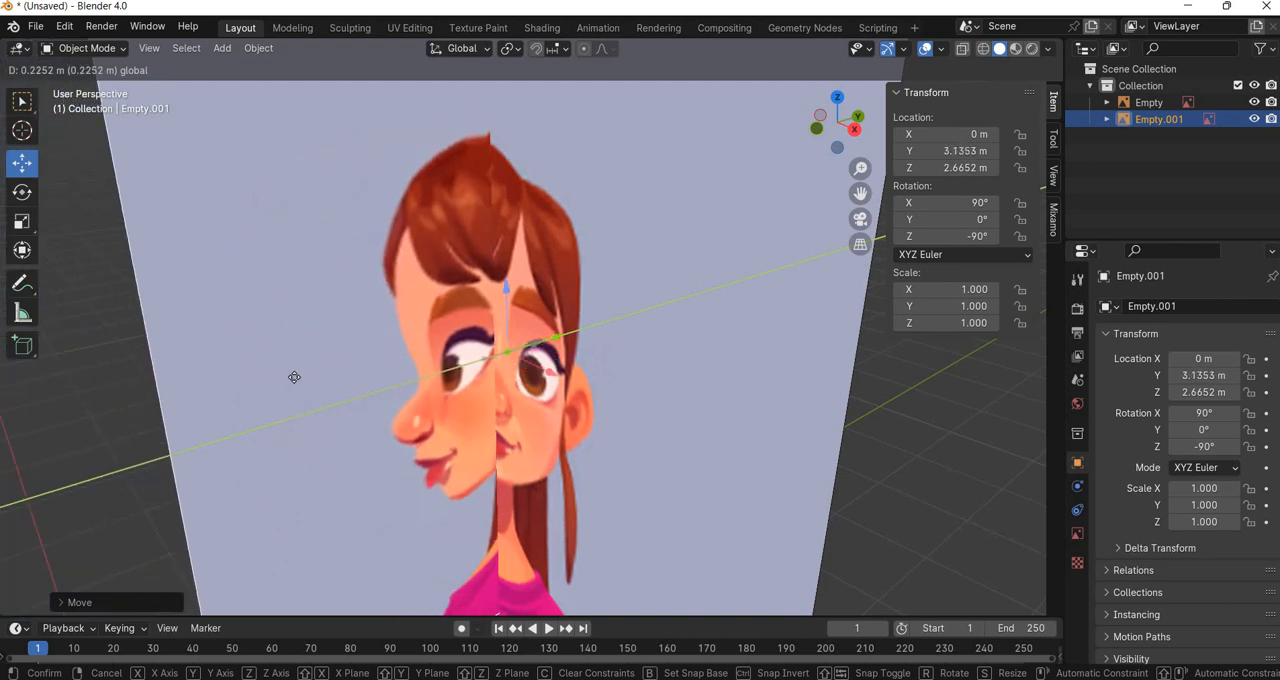
drag(294, 377, 289, 379)
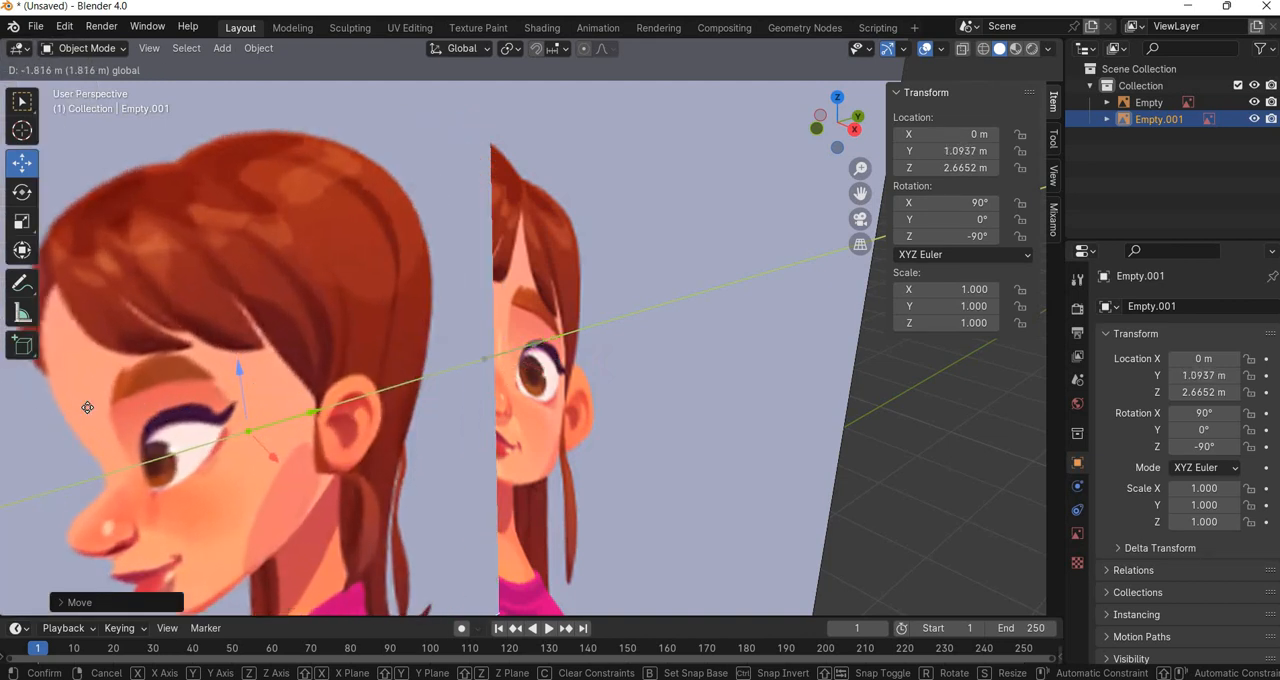
drag(87, 407, 491, 363)
middle_drag(489, 394, 548, 316)
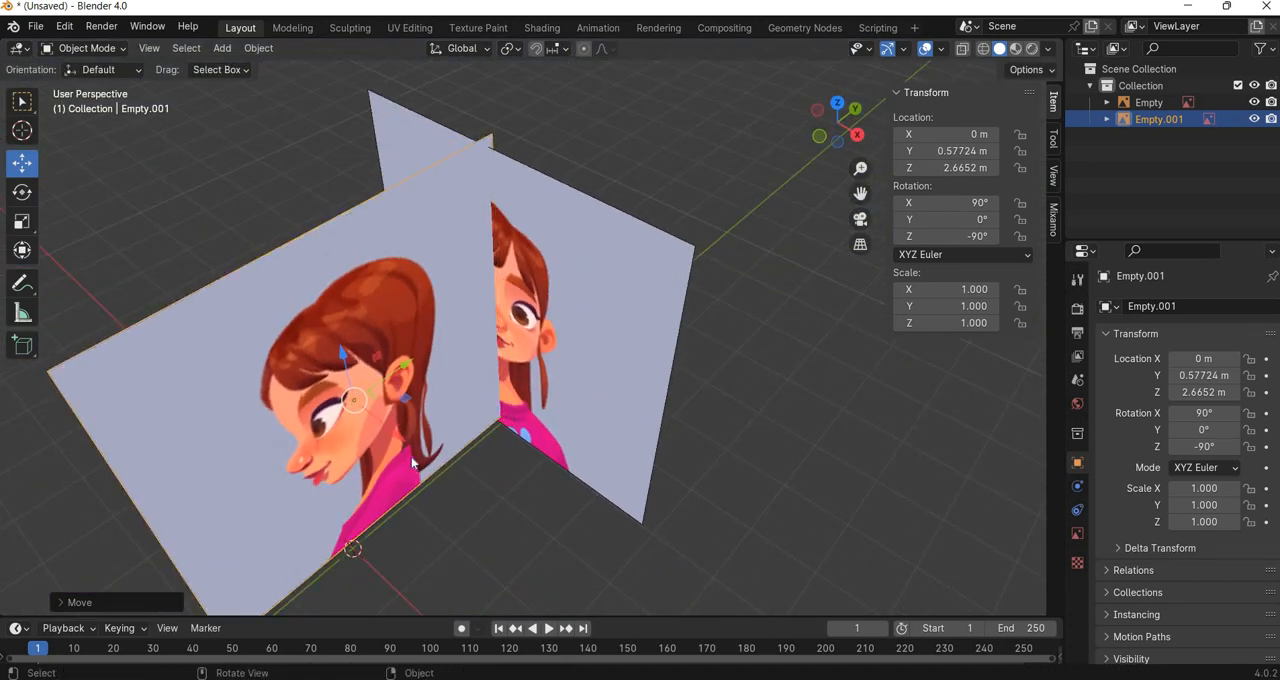
Move the side face image clear of the front image, to about -4.11 m on X and -2.07 m on Y.
key(g)
key(x)
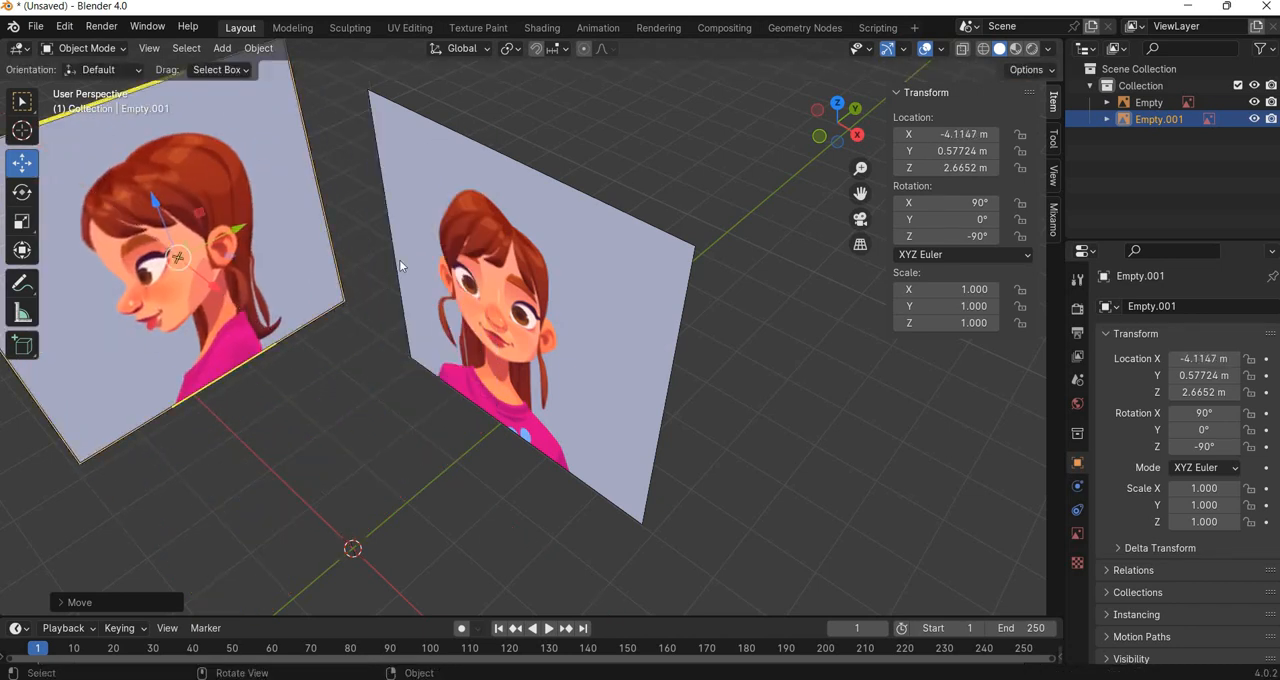
scroll(399, 259, down, 3)
key(y)
click(253, 432)
middle_drag(490, 375, 643, 419)
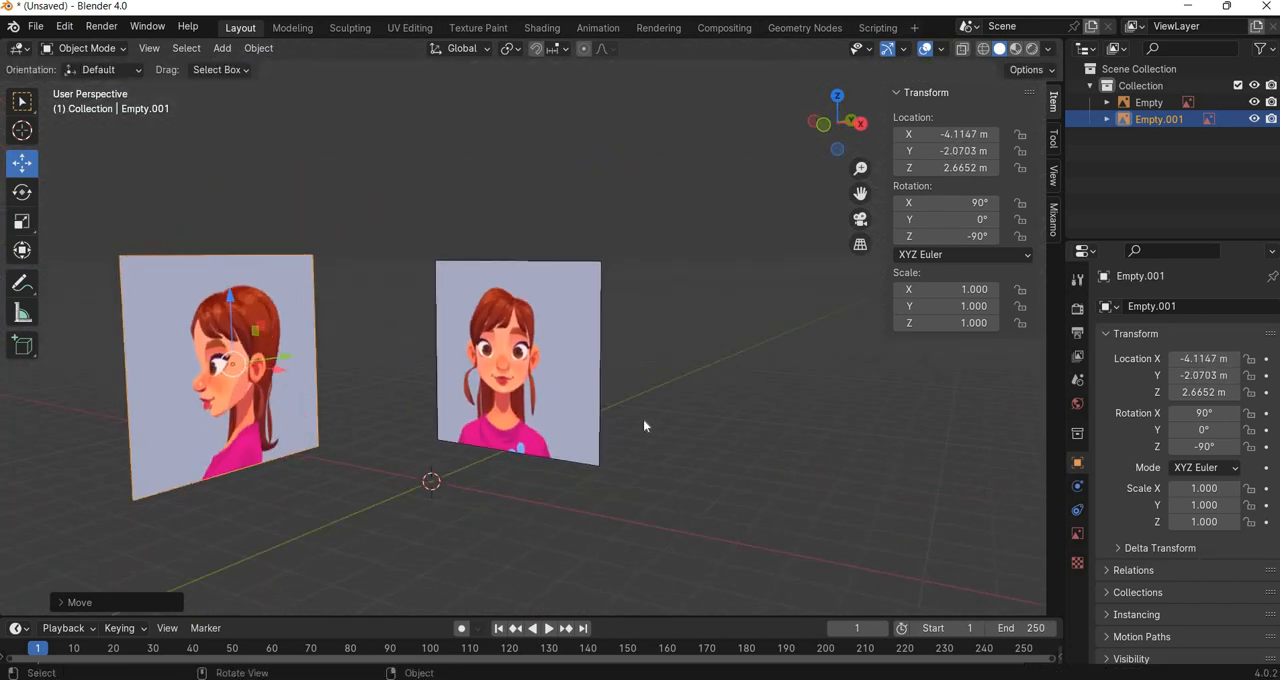
In front view, lower the side face image along Z to about 2.56 m to level it with the front image.
key(KP_1)
scroll(635, 436, up, 4)
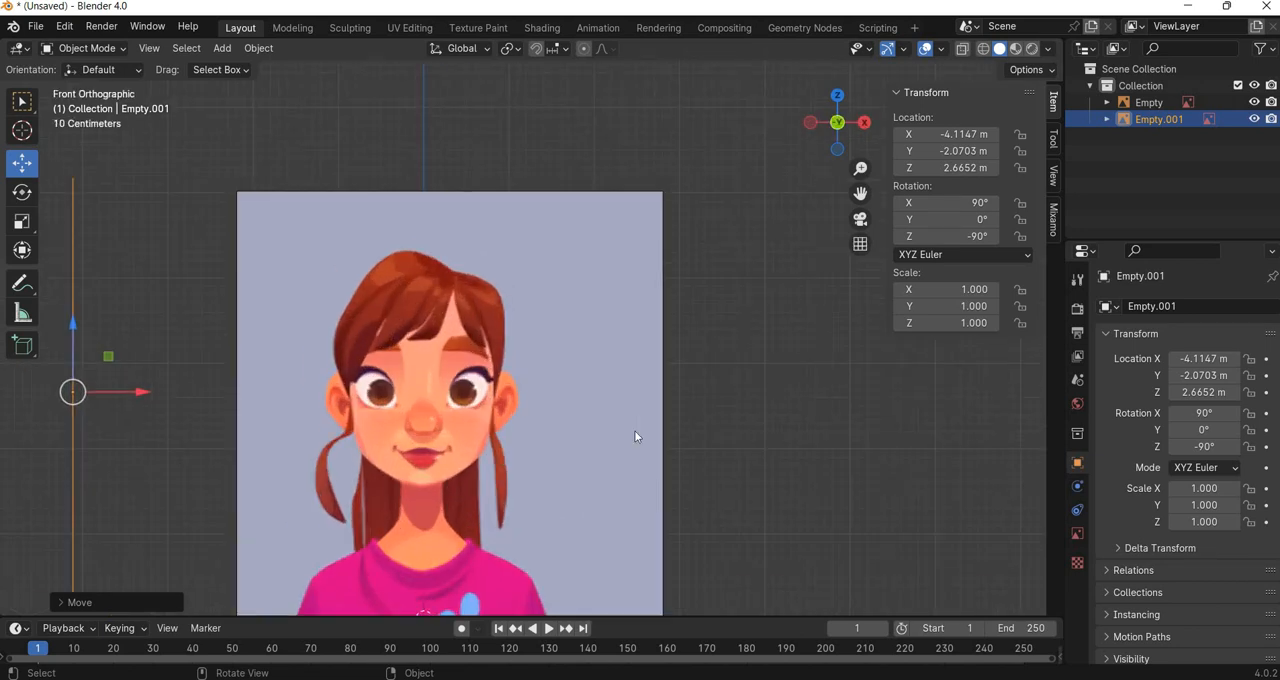
scroll(634, 436, down, 2)
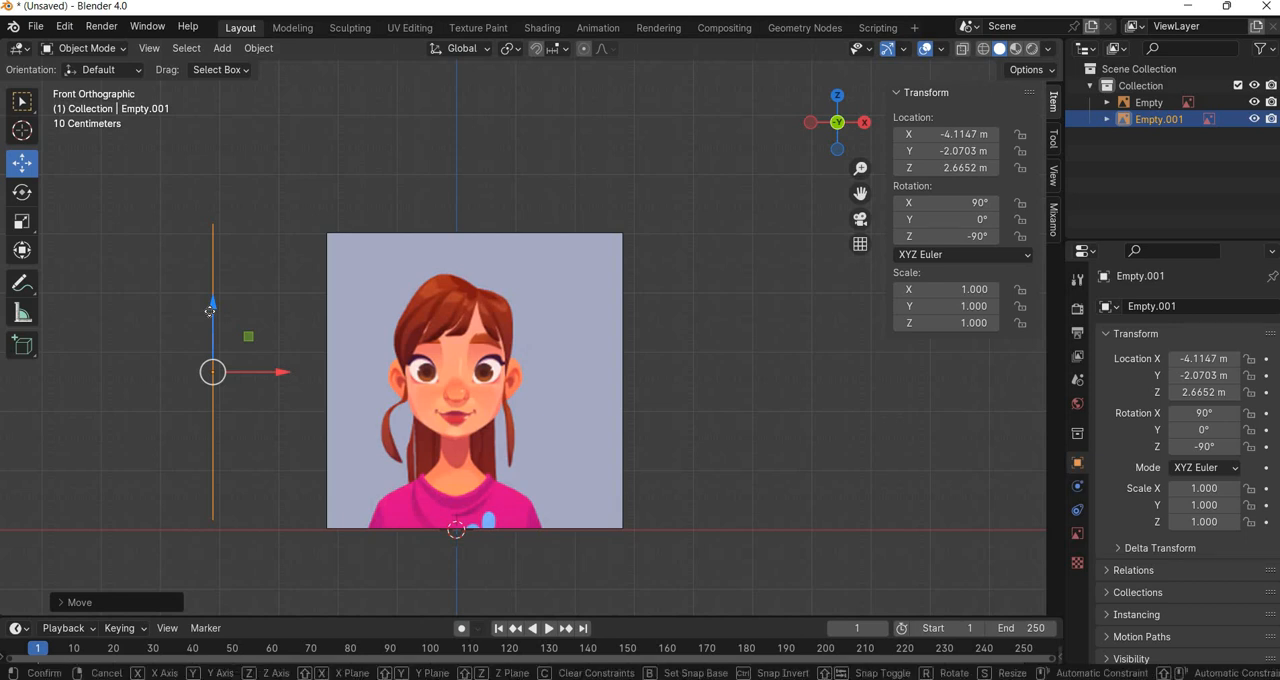
drag(209, 311, 209, 315)
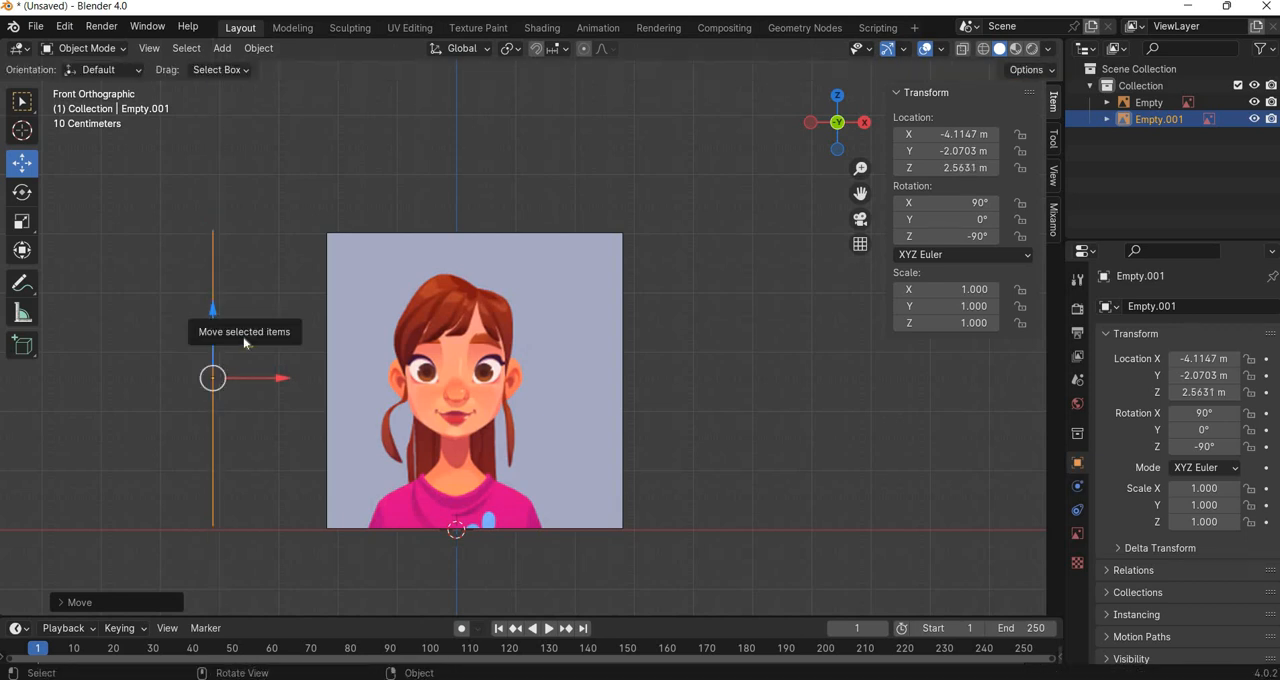
Save the scene as mayatut1 in the DIA 314 Character Modeling folder.
middle_drag(209, 315, 266, 394)
key(KP_3)
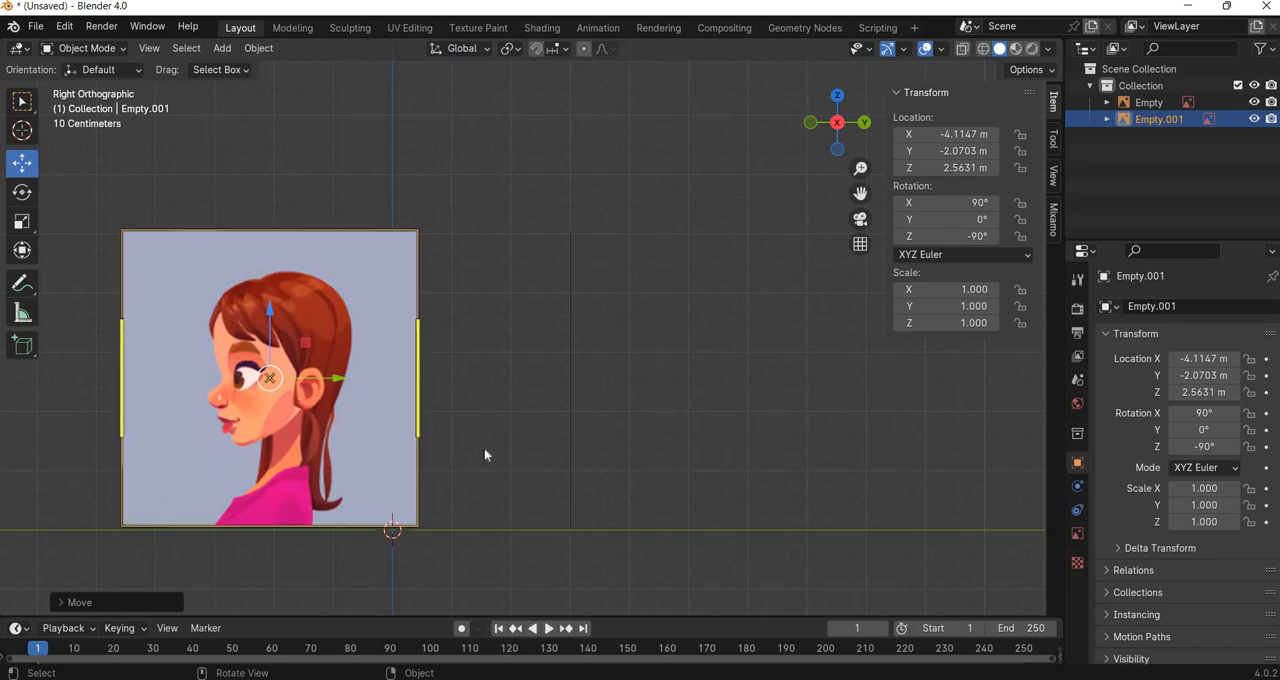
middle_drag(484, 455, 50, 68)
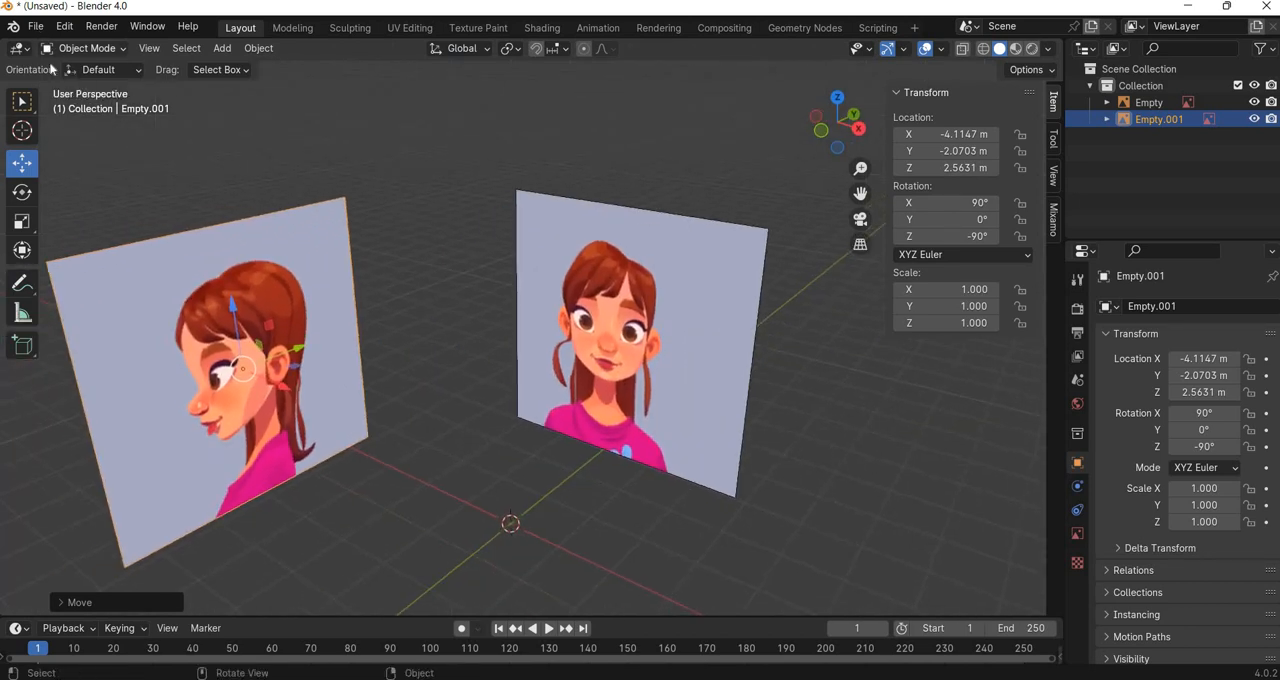
click(35, 26)
key(ctrl+s)
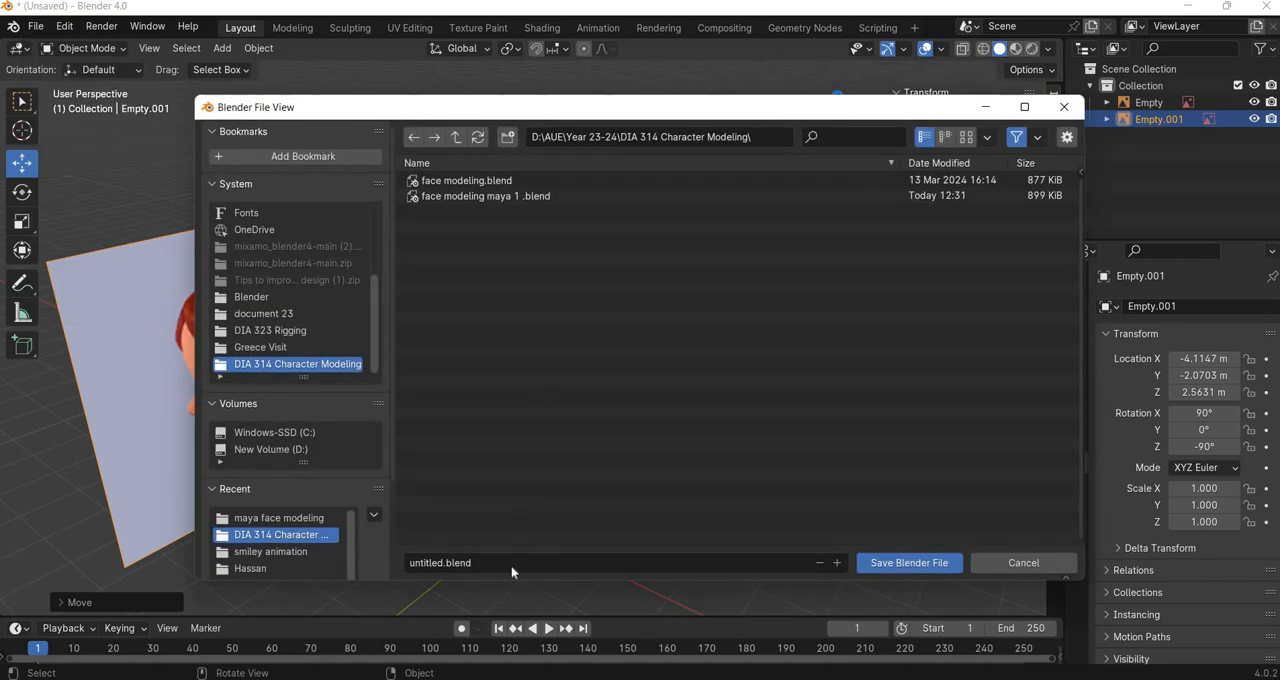
click(510, 564)
text(mayatut1)
key(Return)
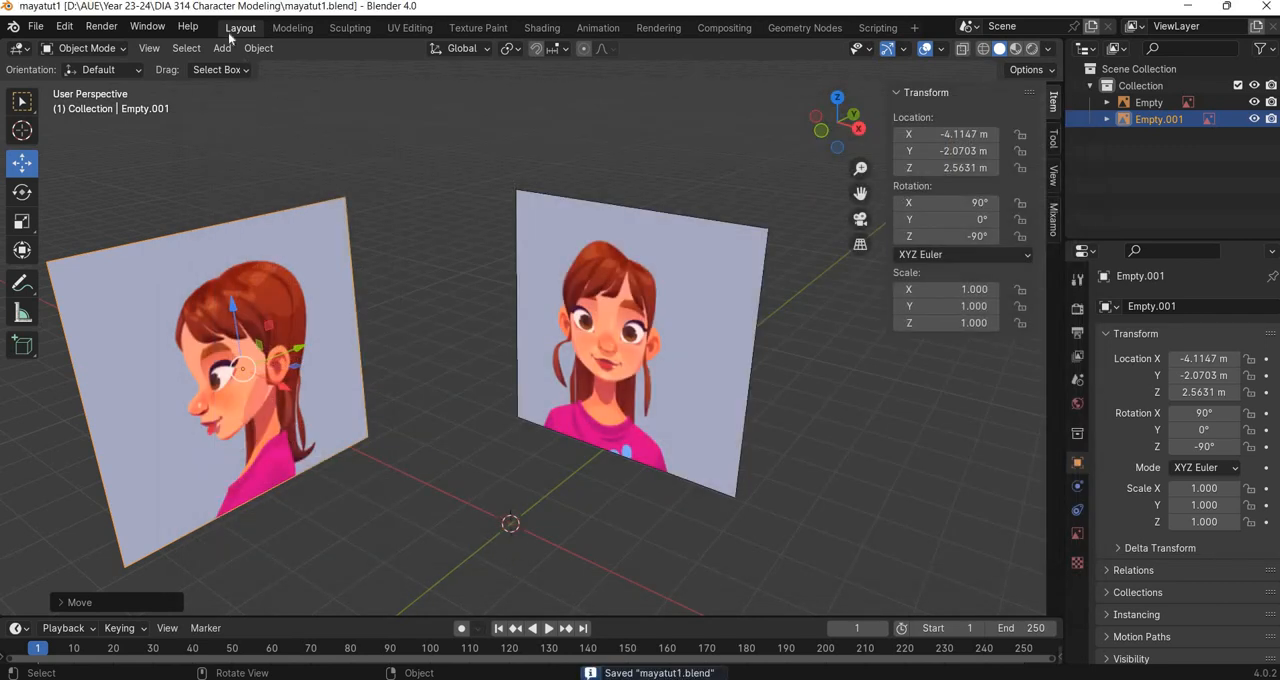
Add a mesh plane and stand it upright with a 90° rotation on X.
key(shift+a)
mouse_move(245, 66)
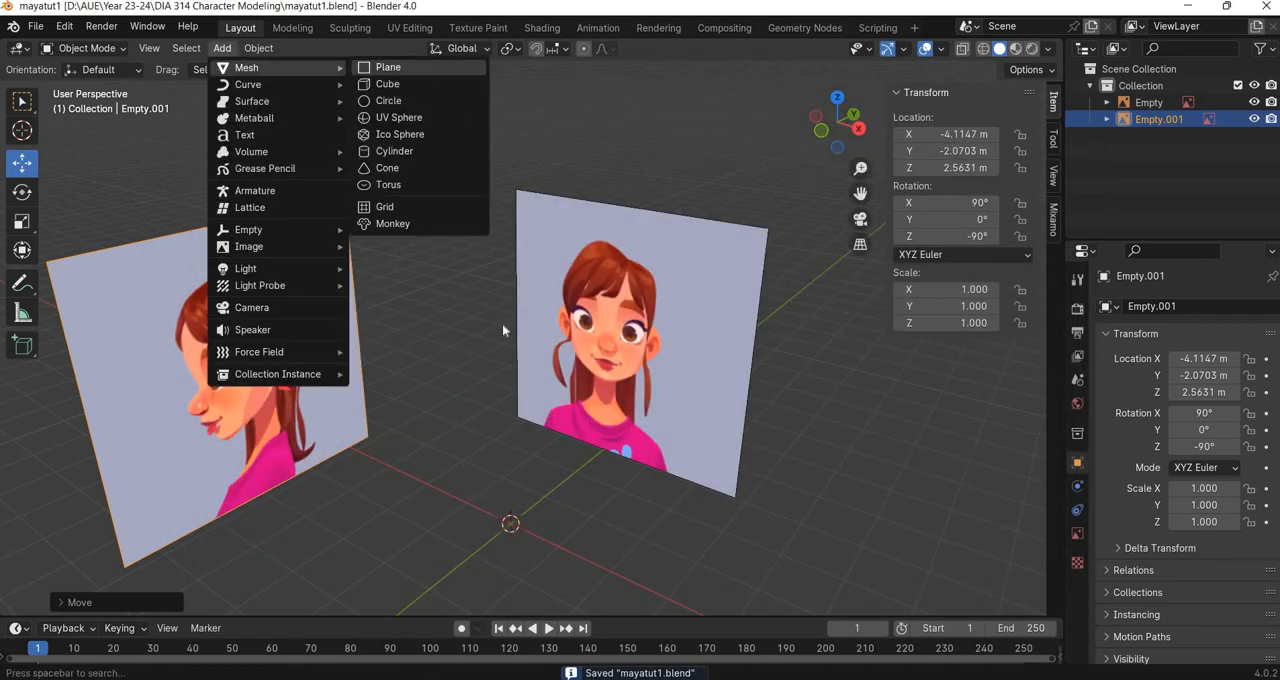
click(380, 66)
key(r)
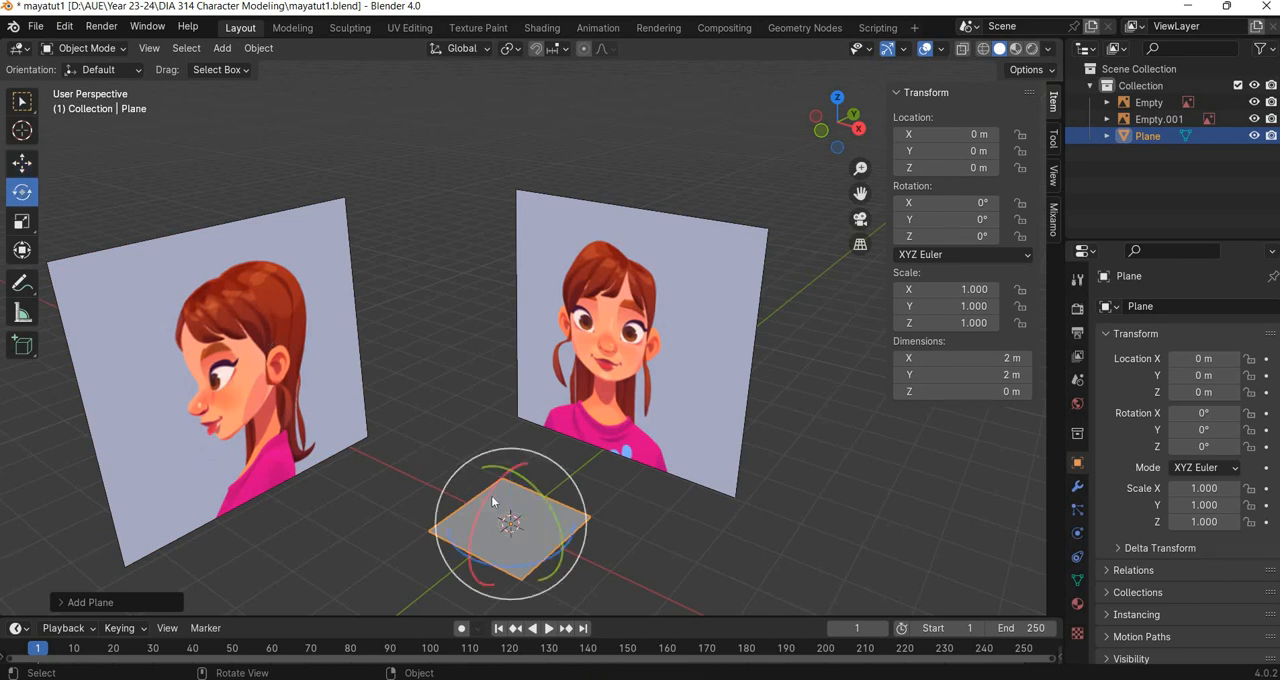
drag(486, 496, 472, 538)
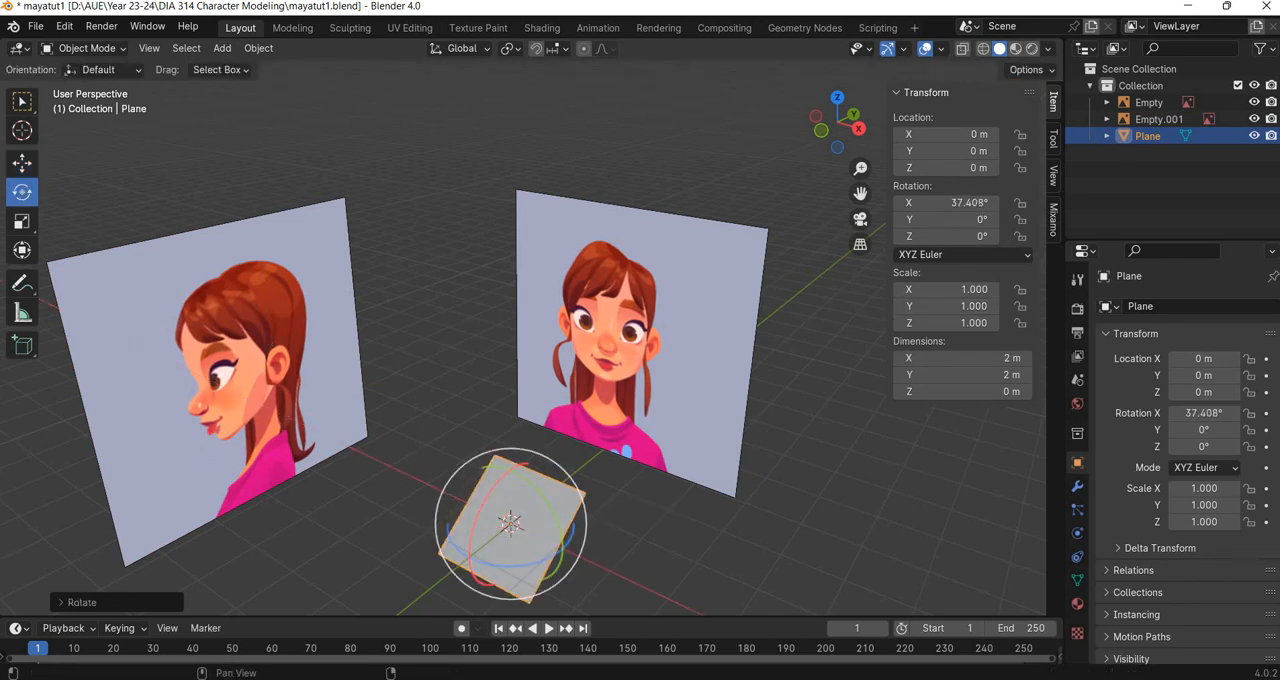
click(960, 202)
text(90)
key(Return)
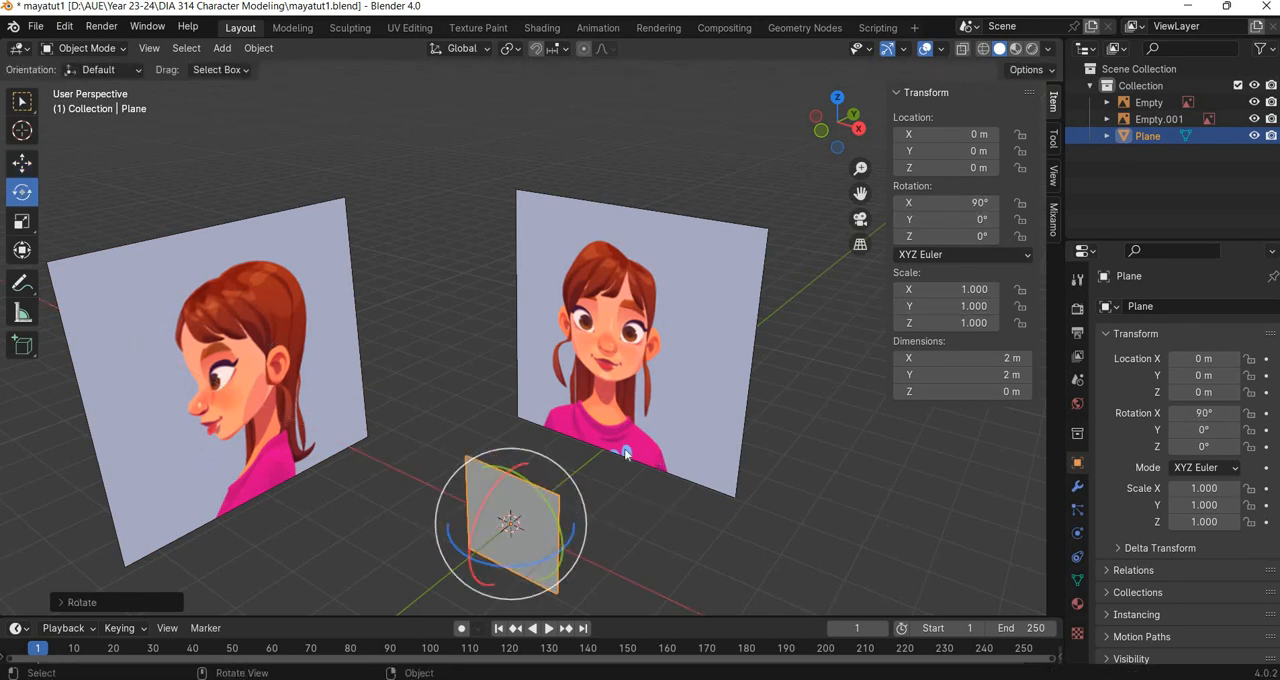
In front view, move the plane over the face to about 0.57 m on X and 2.72 m on Z.
key(KP_1)
key(g)
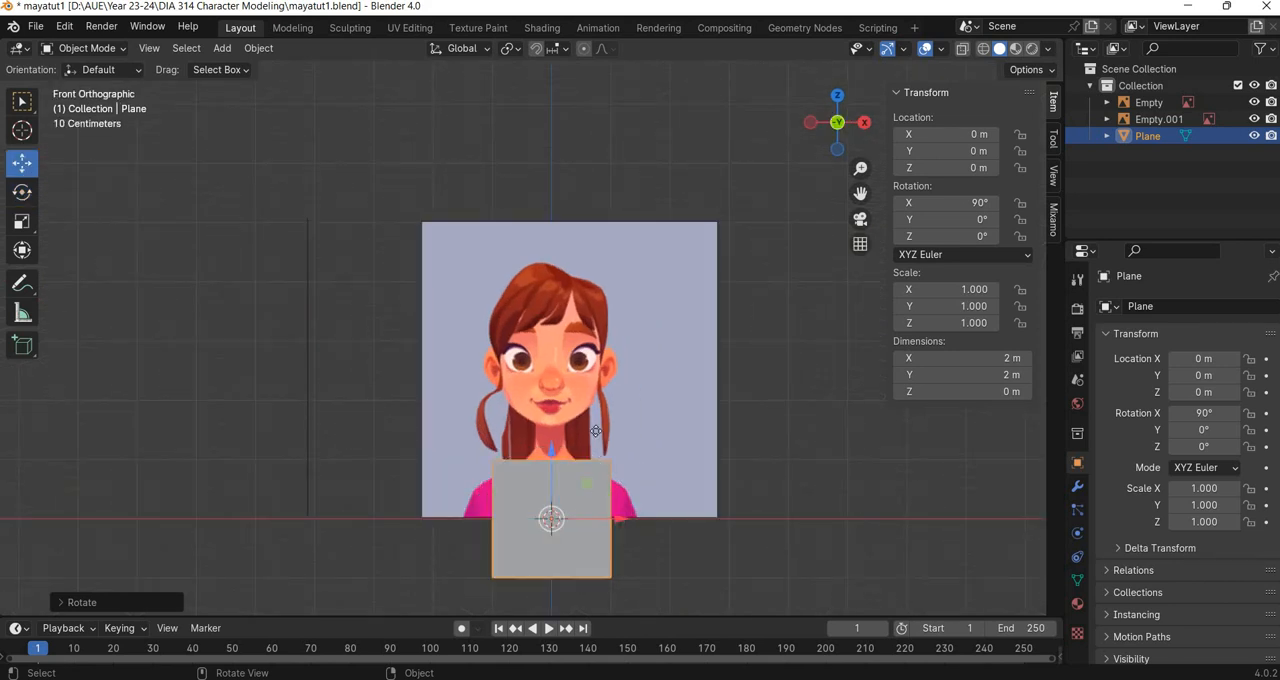
drag(587, 484, 621, 323)
scroll(680, 441, up, 7)
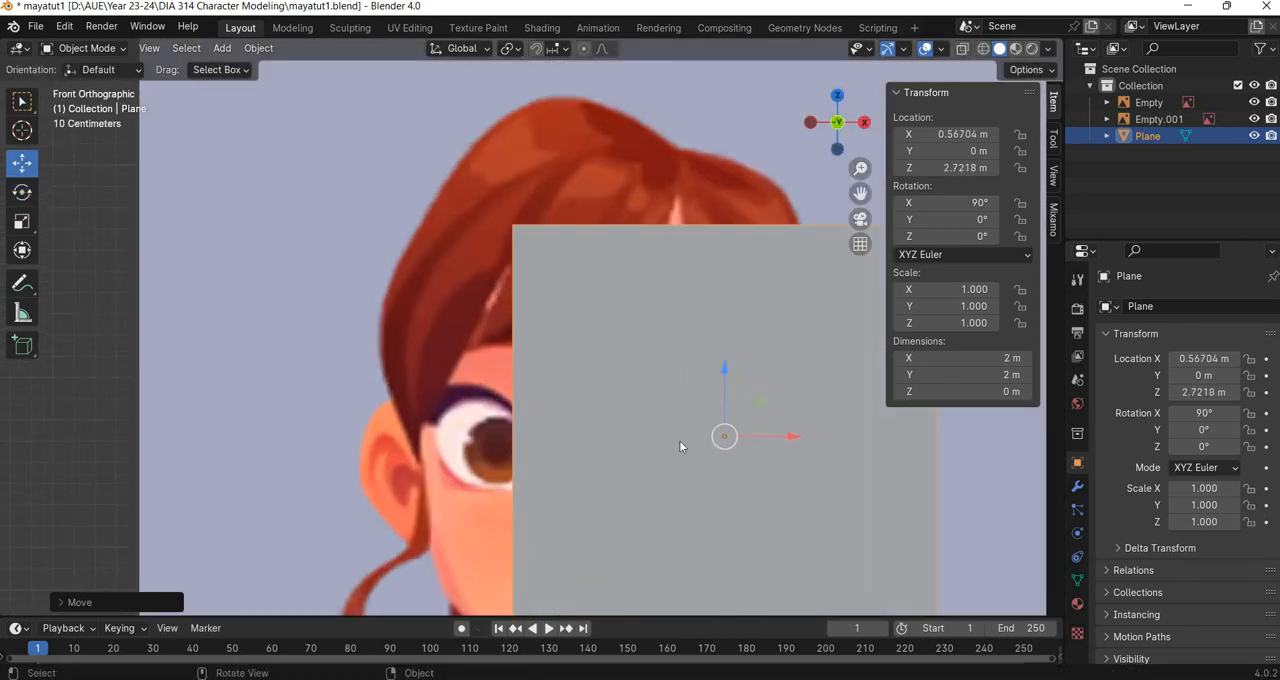
shift+middle_drag(433, 291, 182, 125)
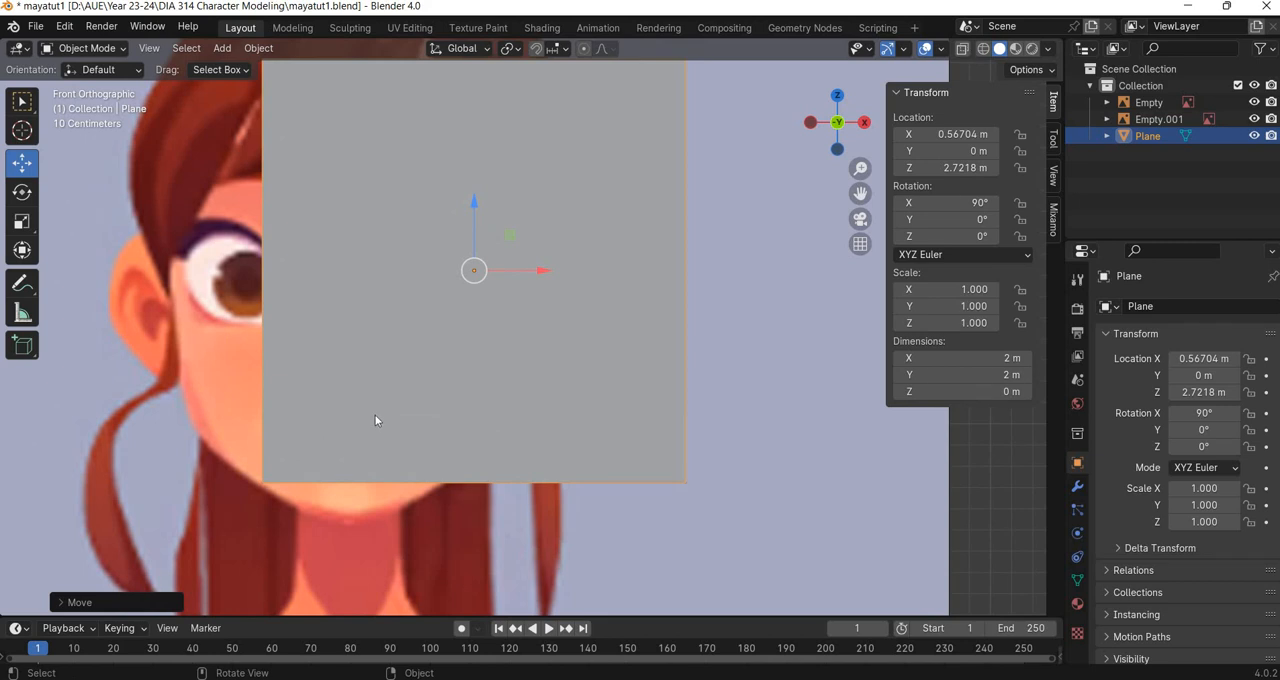
Make the plane see-through with X-ray and subdivide its mesh with 2 cuts.
key(alt+z)
scroll(446, 370, down, 2)
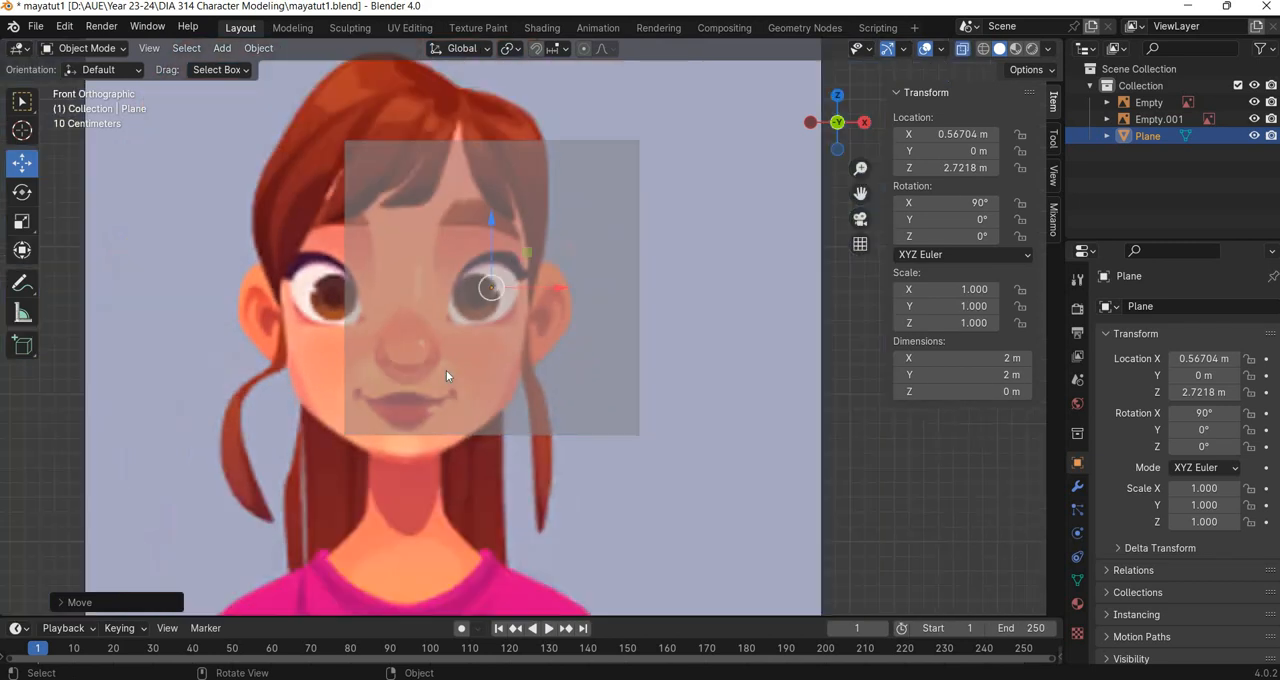
key(Tab)
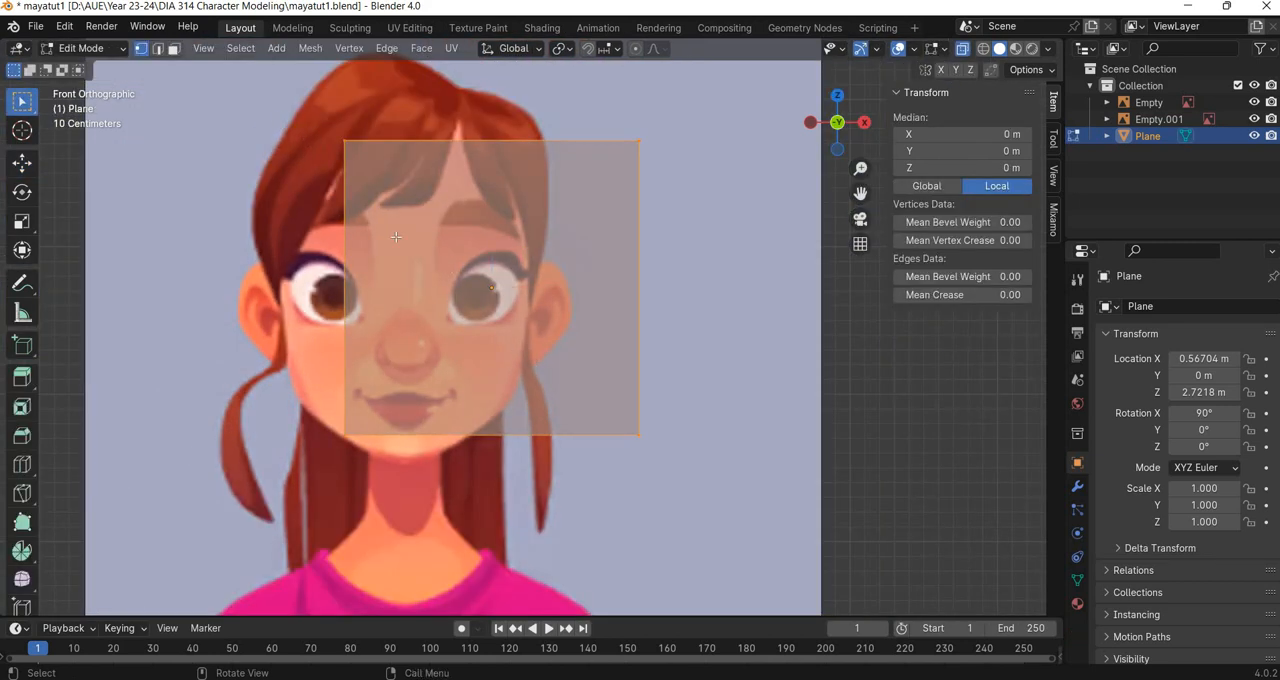
key(ctrl+v)
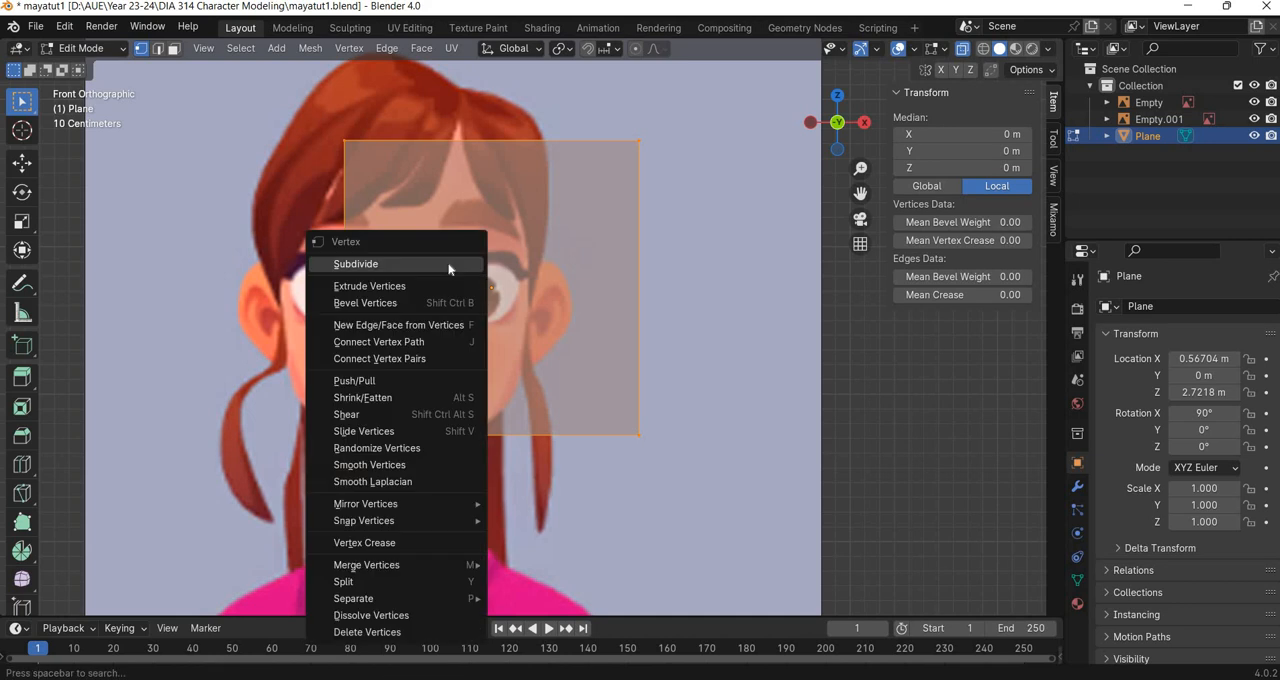
key(Return)
click(118, 602)
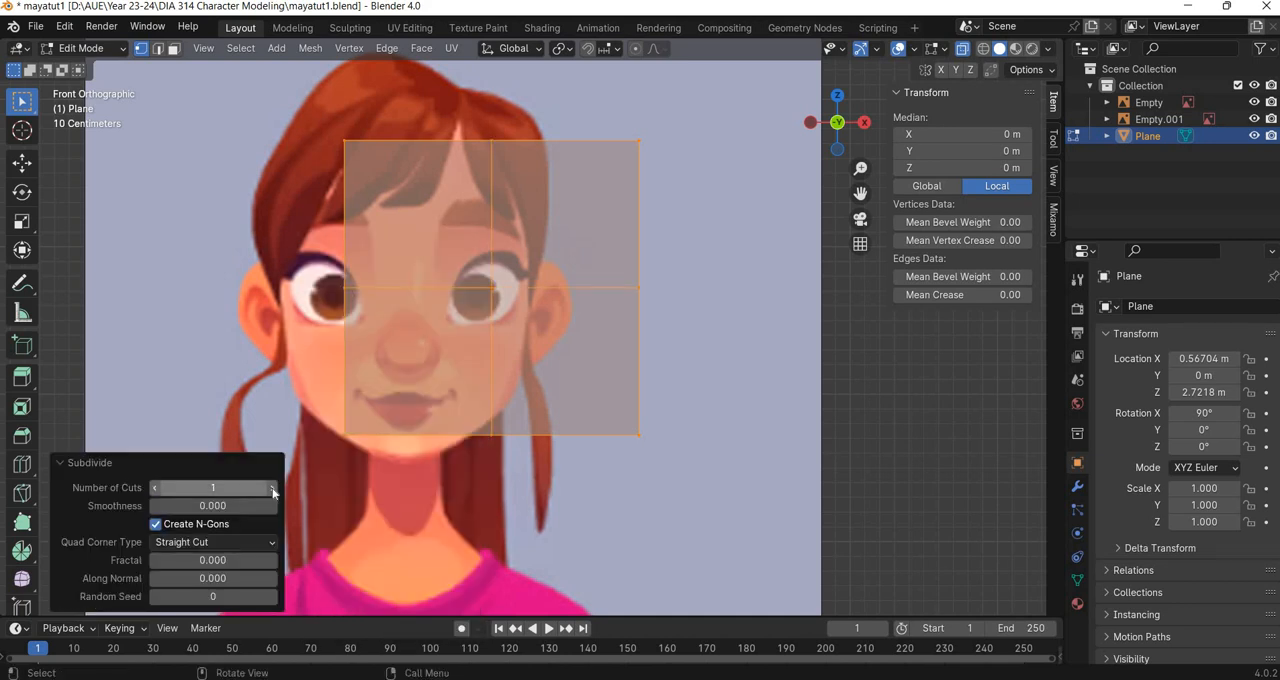
click(273, 488)
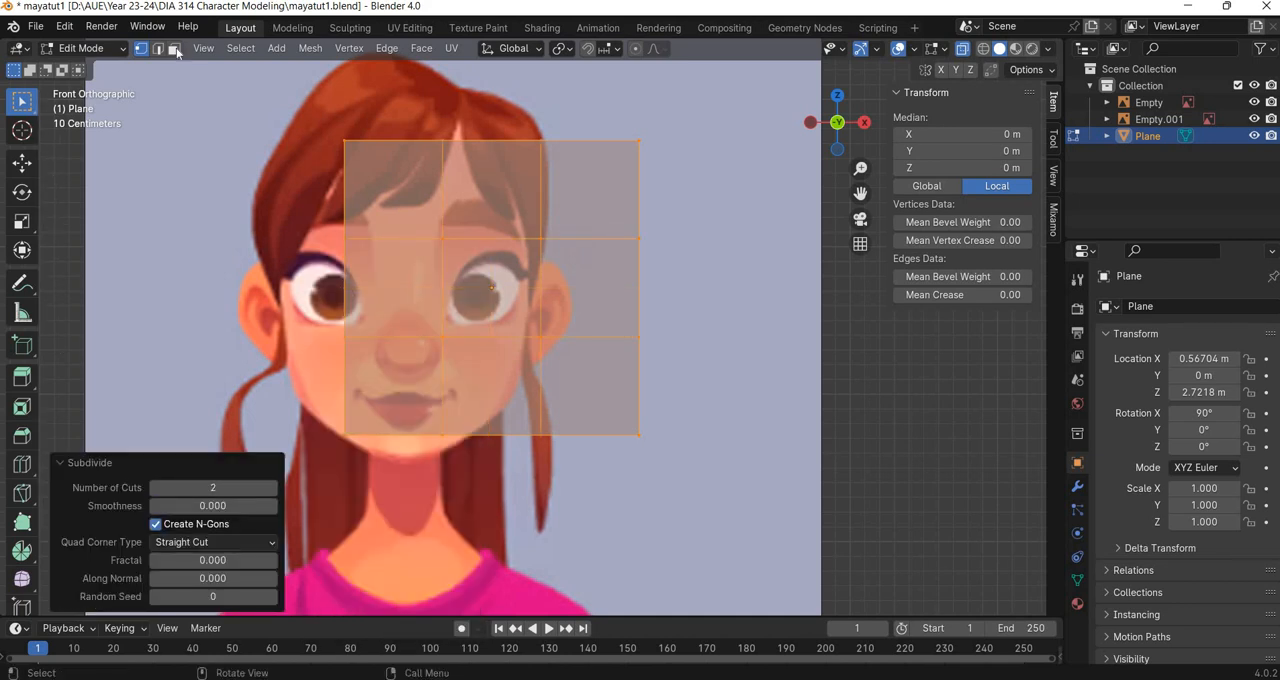
Delete the centre face of the subdivided plane to leave a square opening.
key(3)
click(486, 303)
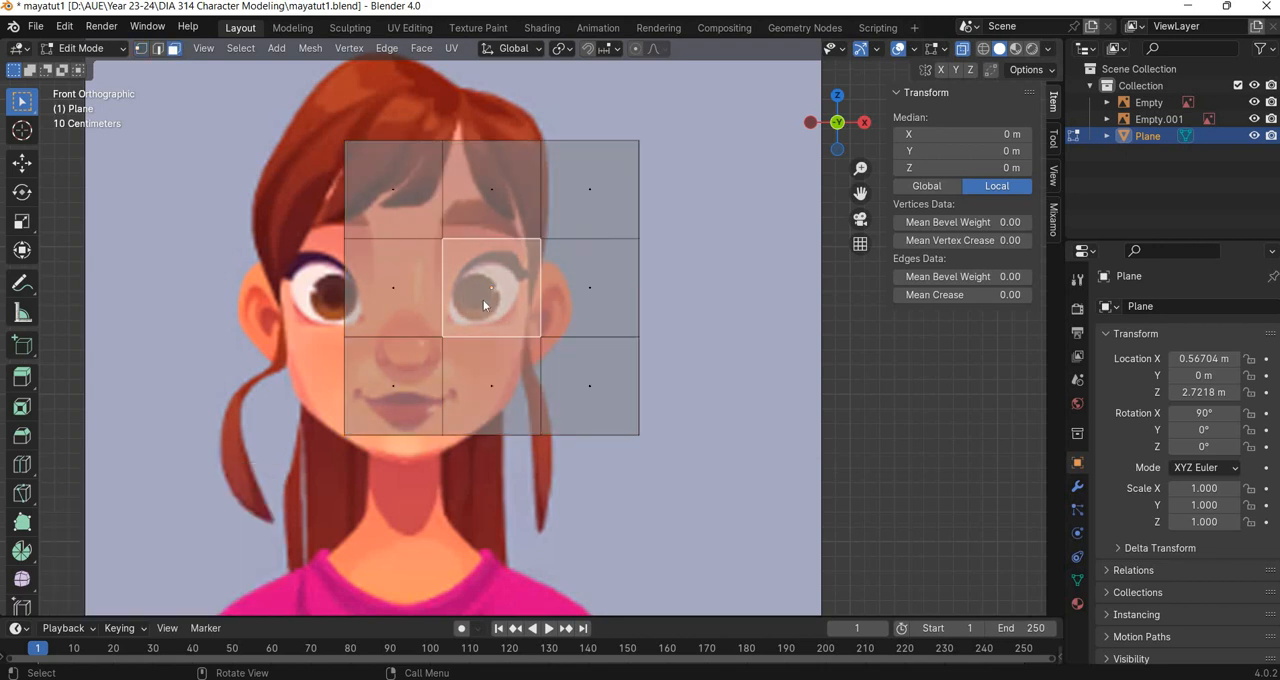
key(x)
click(446, 305)
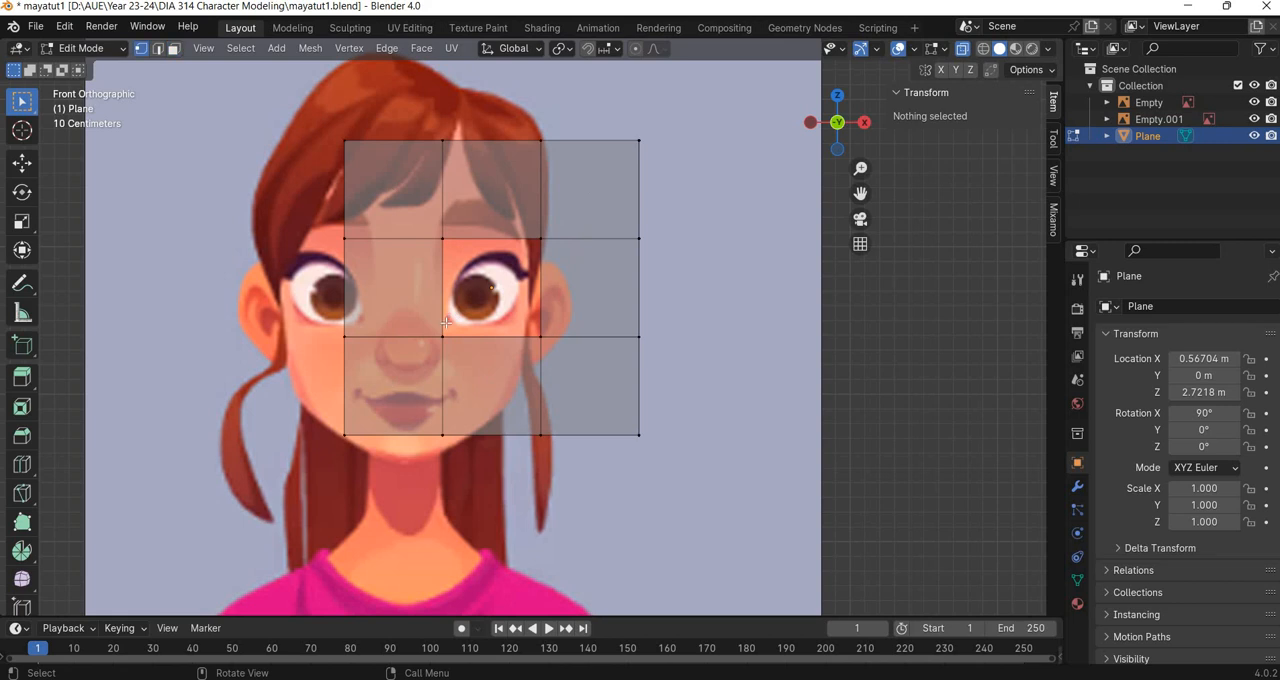
Scale the whole plane mesh down to about 0.306 on X and Z so it fits around the eye.
key(a)
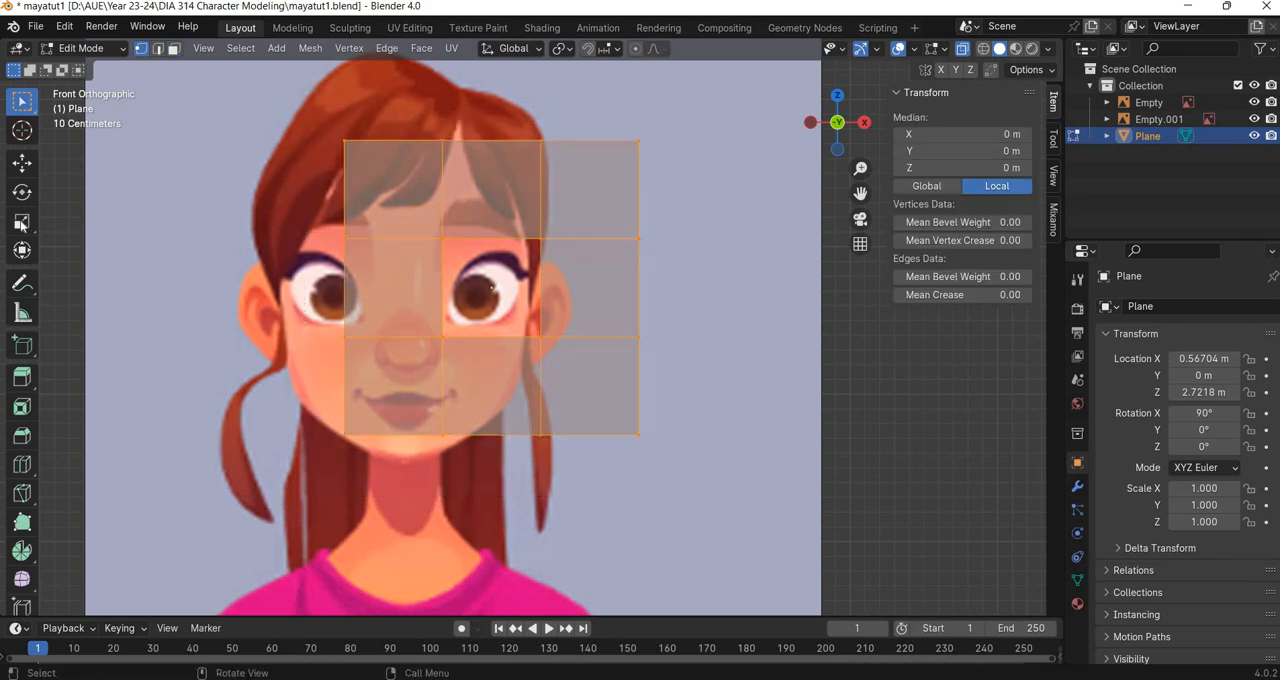
click(22, 221)
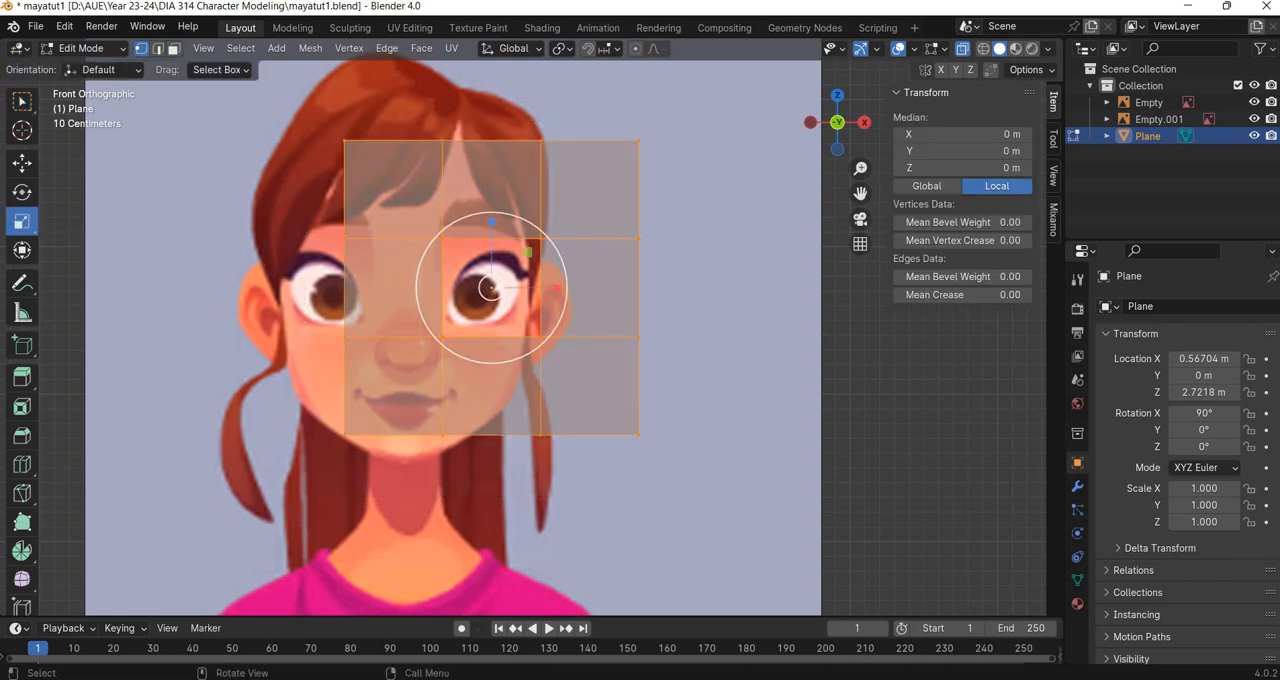
drag(528, 252, 502, 277)
scroll(559, 427, up, 5)
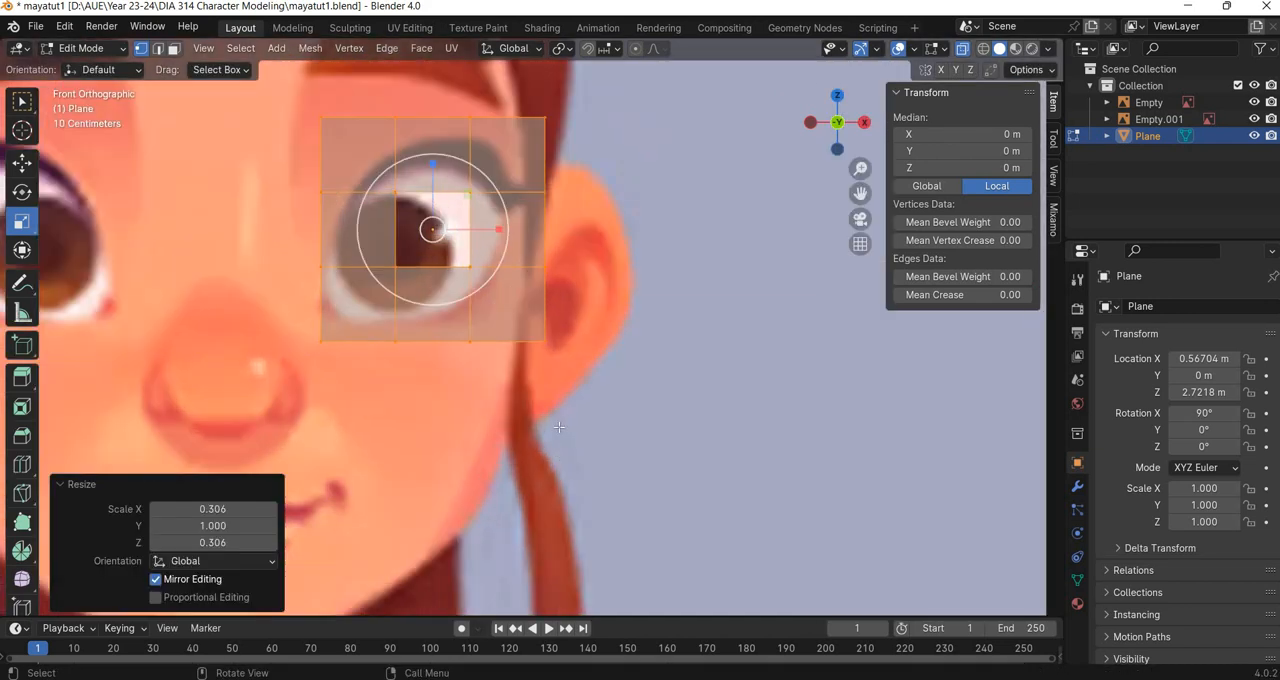
key(KP_Decimal)
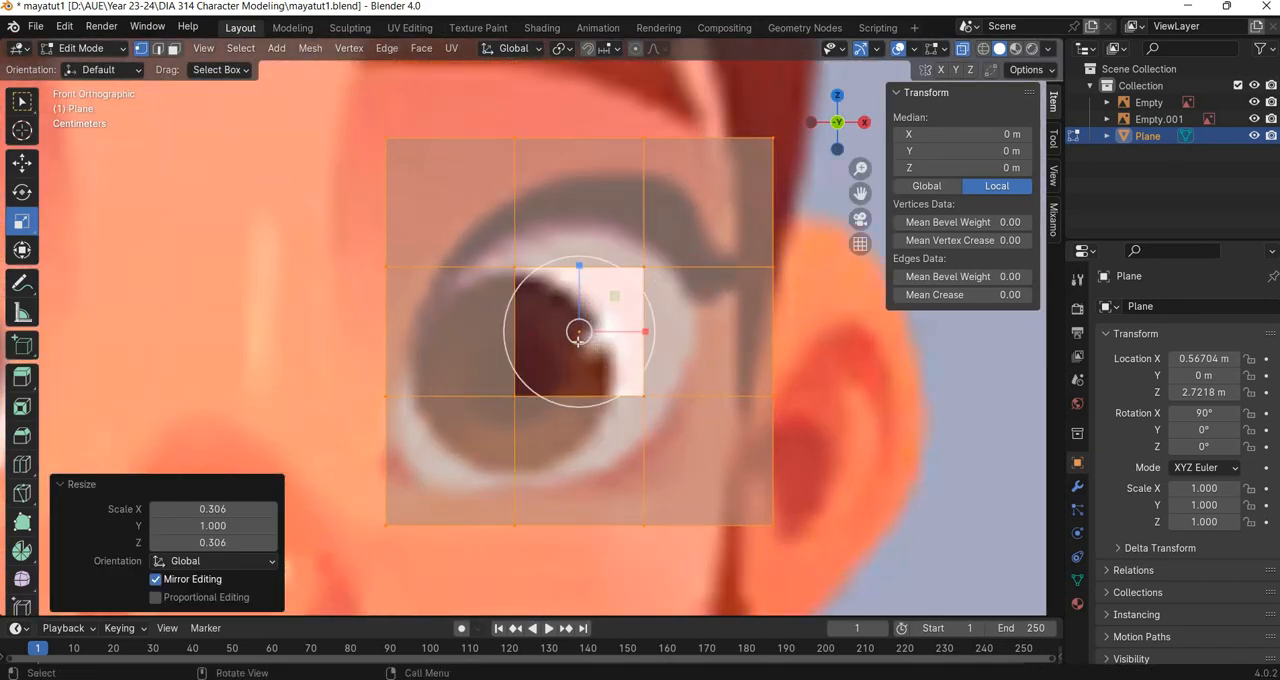
Centre the mesh on the eye by moving it about -0.055 m on X, and scale it uniformly by about 0.87.
click(22, 162)
shift+drag(615, 331, 242, 322)
click(22, 221)
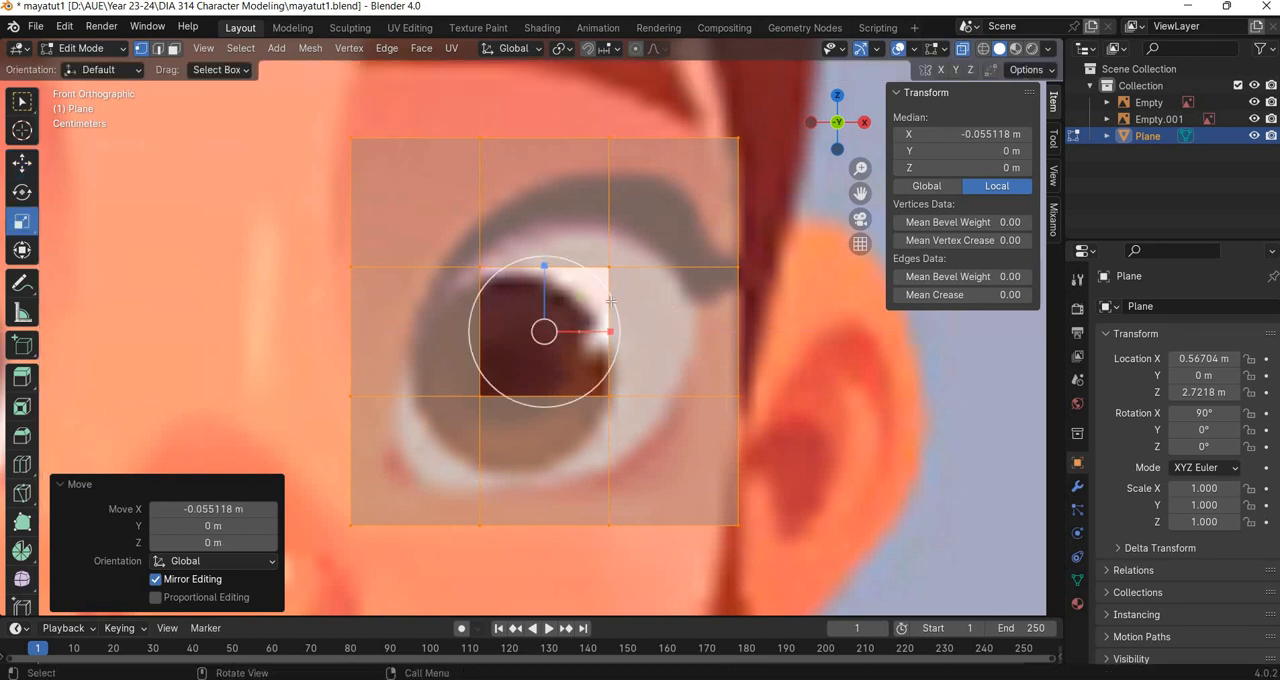
drag(611, 300, 593, 300)
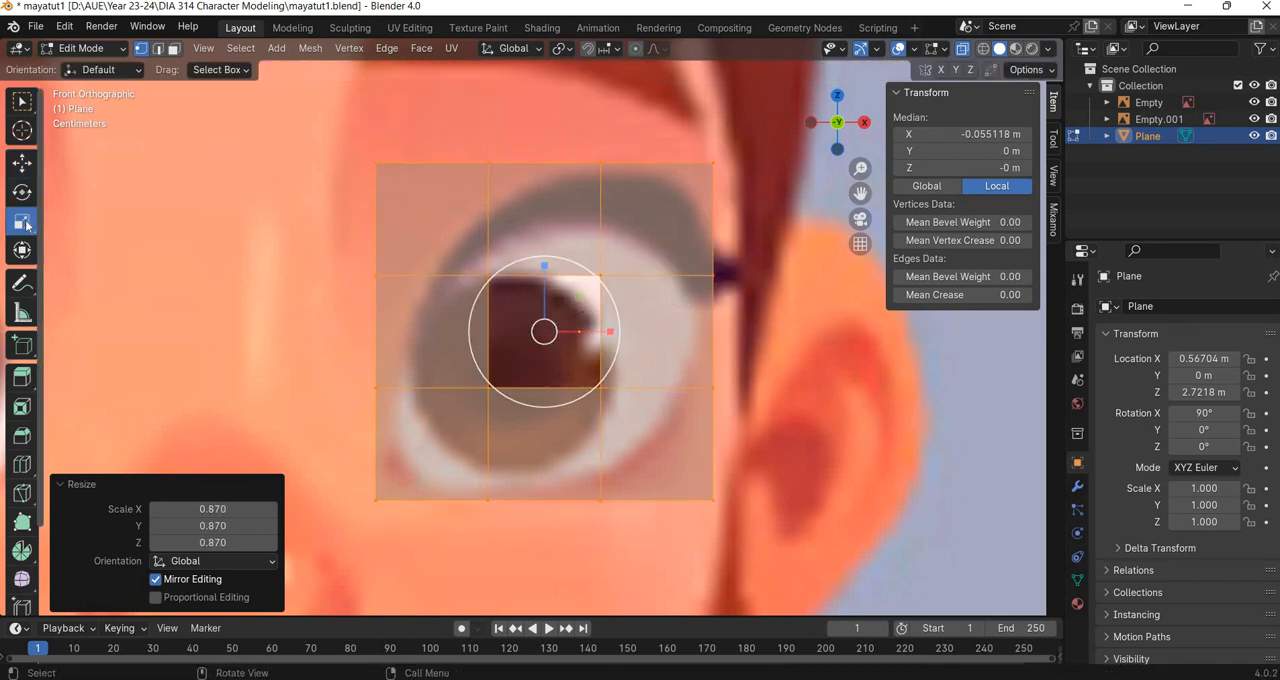
Enlarge the inner square opening around the eye by scaling its four vertices uniformly by about 2.07.
drag(464, 259, 655, 442)
key(shift+space)
key(g)
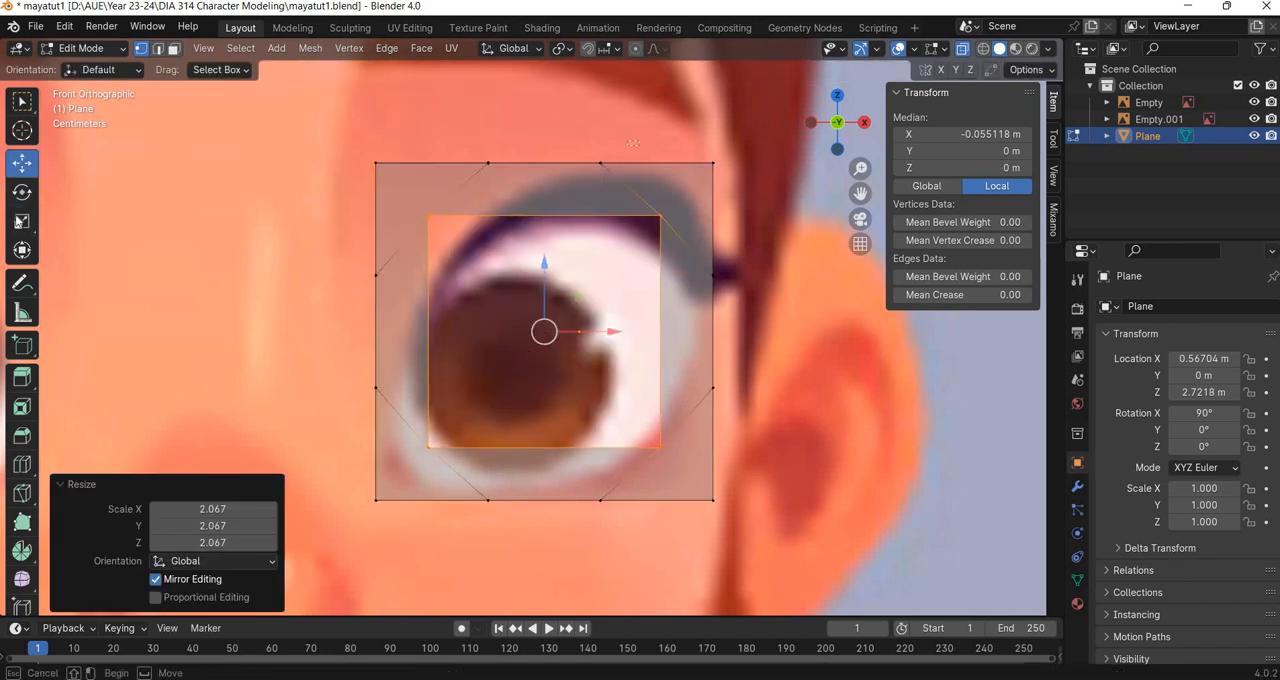
Spread the middle vertices of the upper outer edge to the corners by about 2.94 on X, and spread the lower edge's likewise.
click(590, 162)
key(shift+space)
key(s)
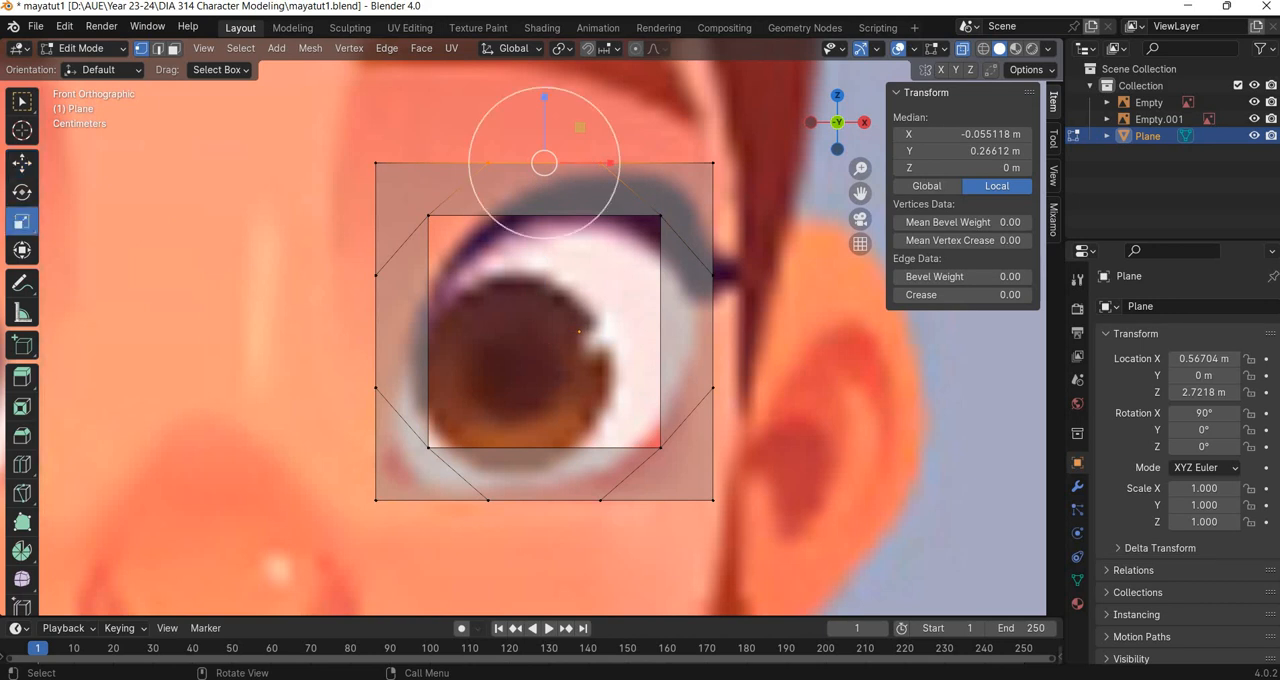
drag(573, 163, 627, 163)
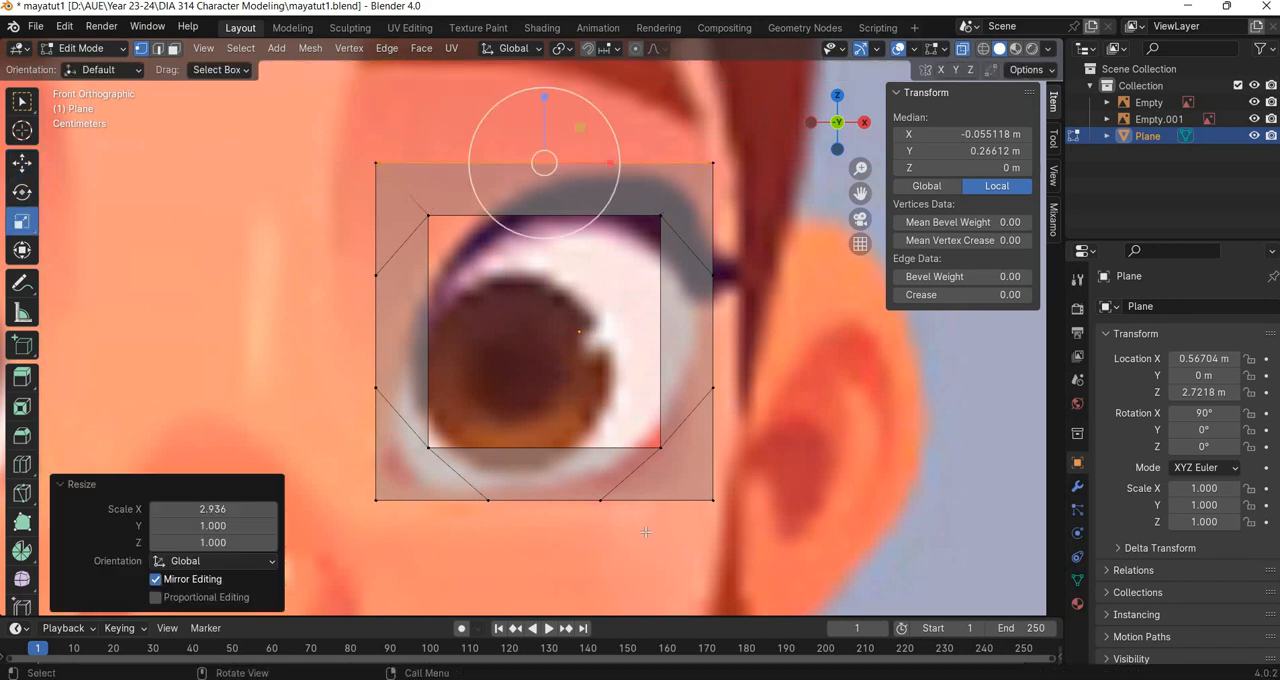
click(597, 498)
drag(580, 500, 655, 501)
Spread the middle vertices of both vertical outer edges to the corners by scaling them about 2.96 on Z.
click(376, 304)
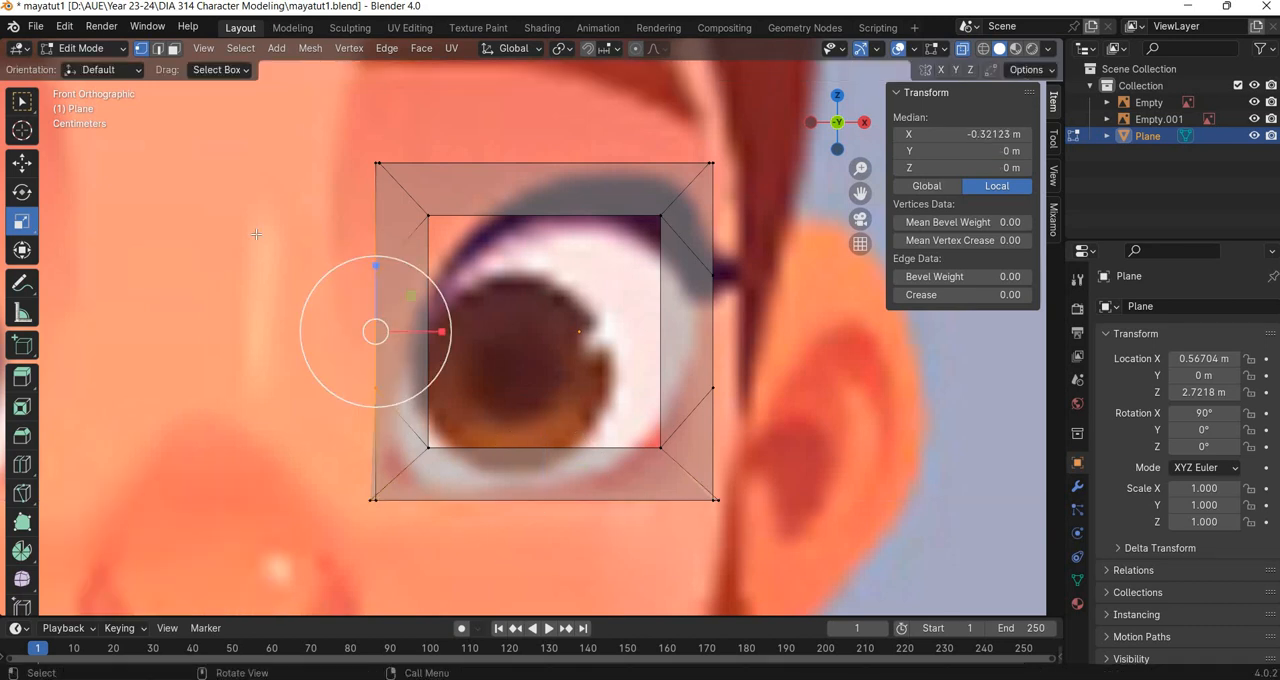
shift+click(713, 330)
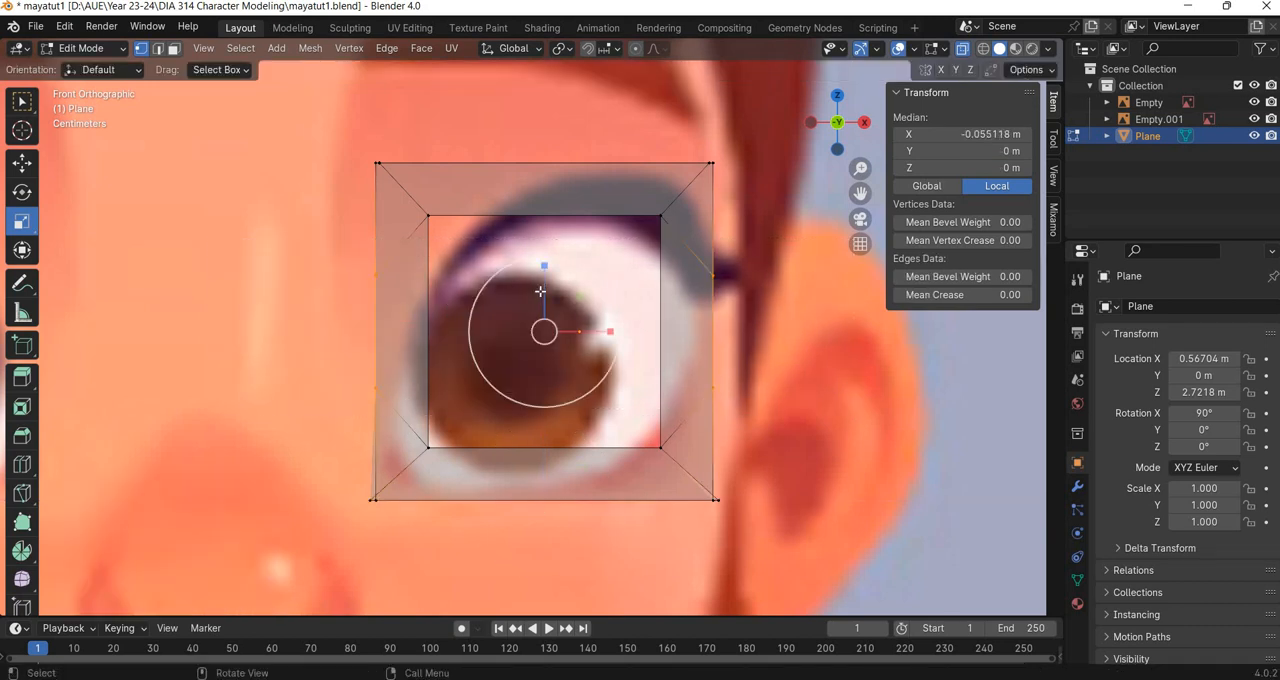
drag(544, 268, 531, 206)
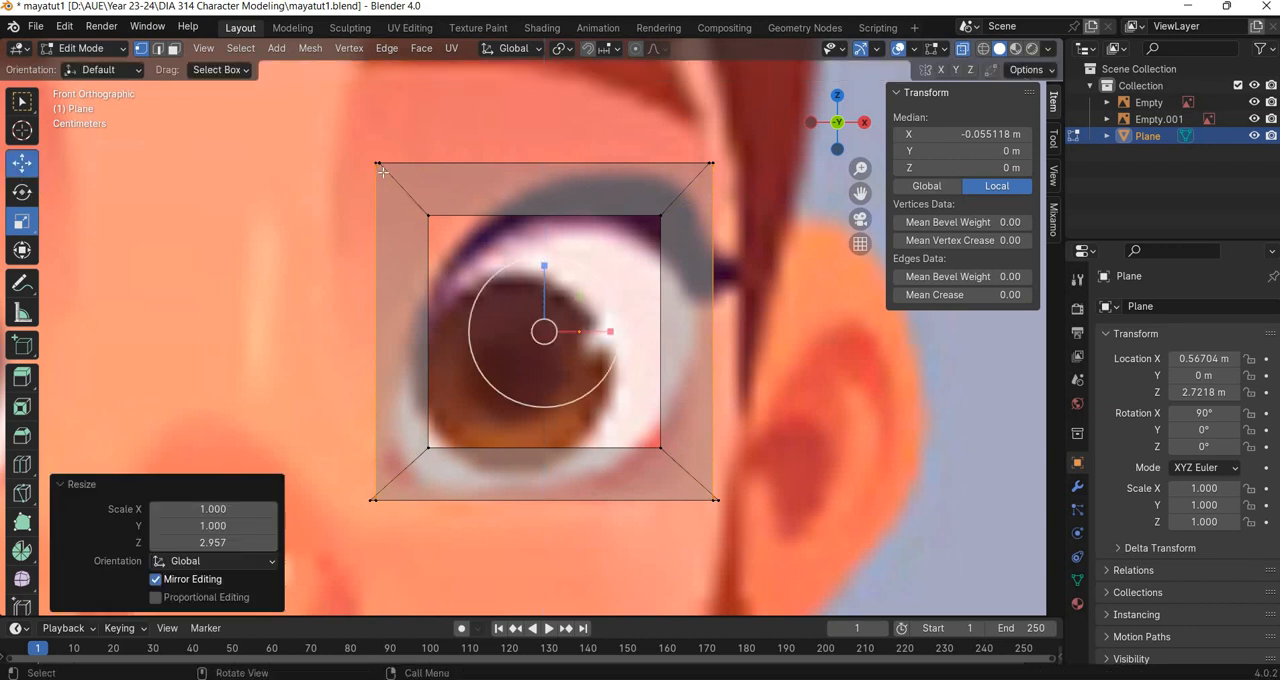
Merge the overlapping vertices at each outer corner of the eye mesh into a single vertex.
click(22, 162)
click(377, 162)
right_click(346, 458)
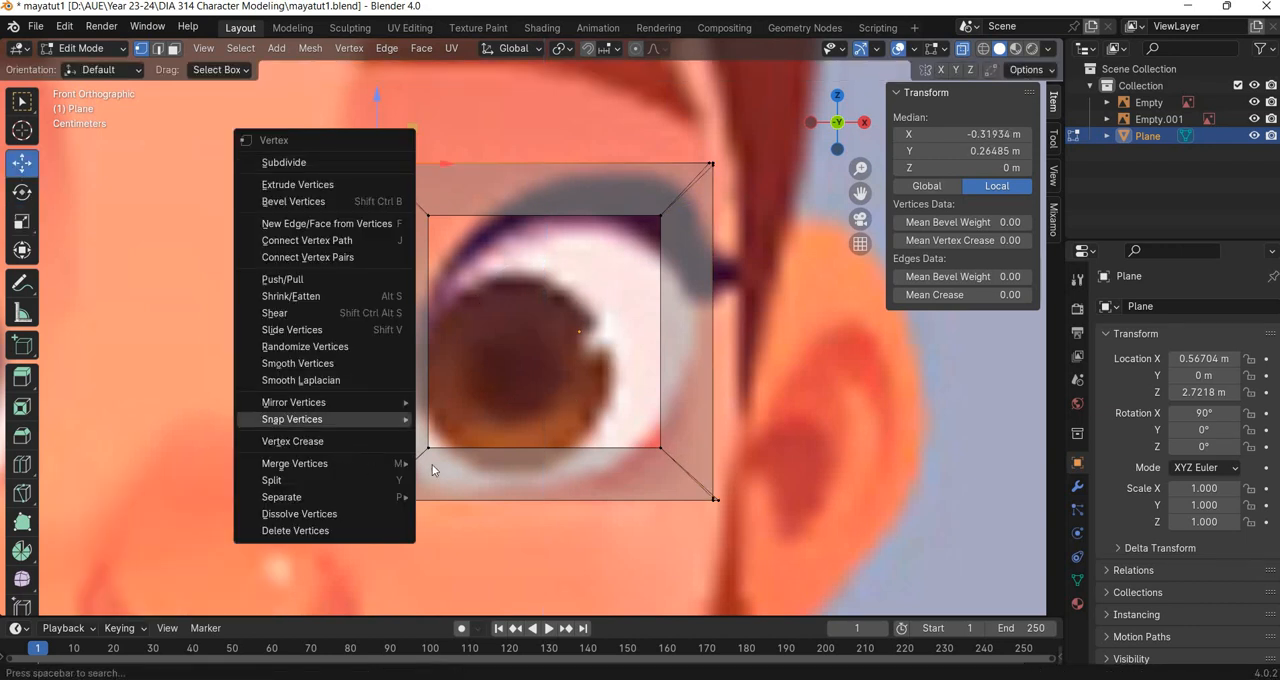
mouse_move(350, 463)
key(Return)
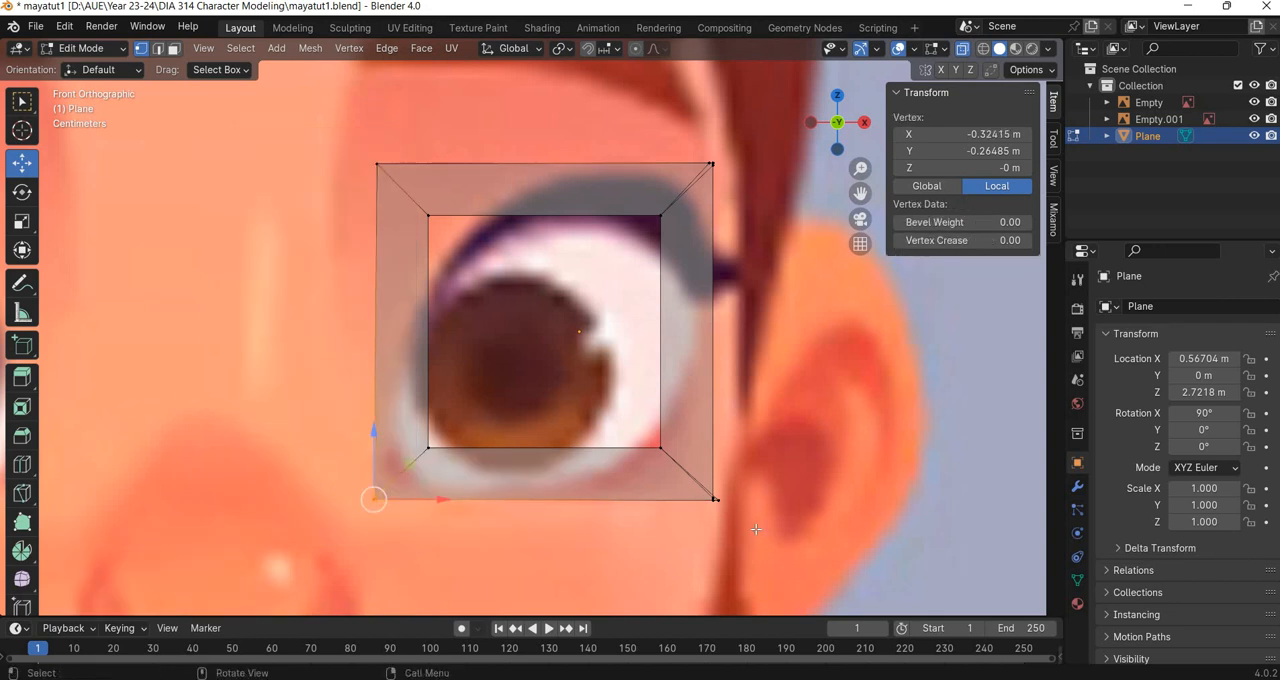
click(722, 504)
key(shift+r)
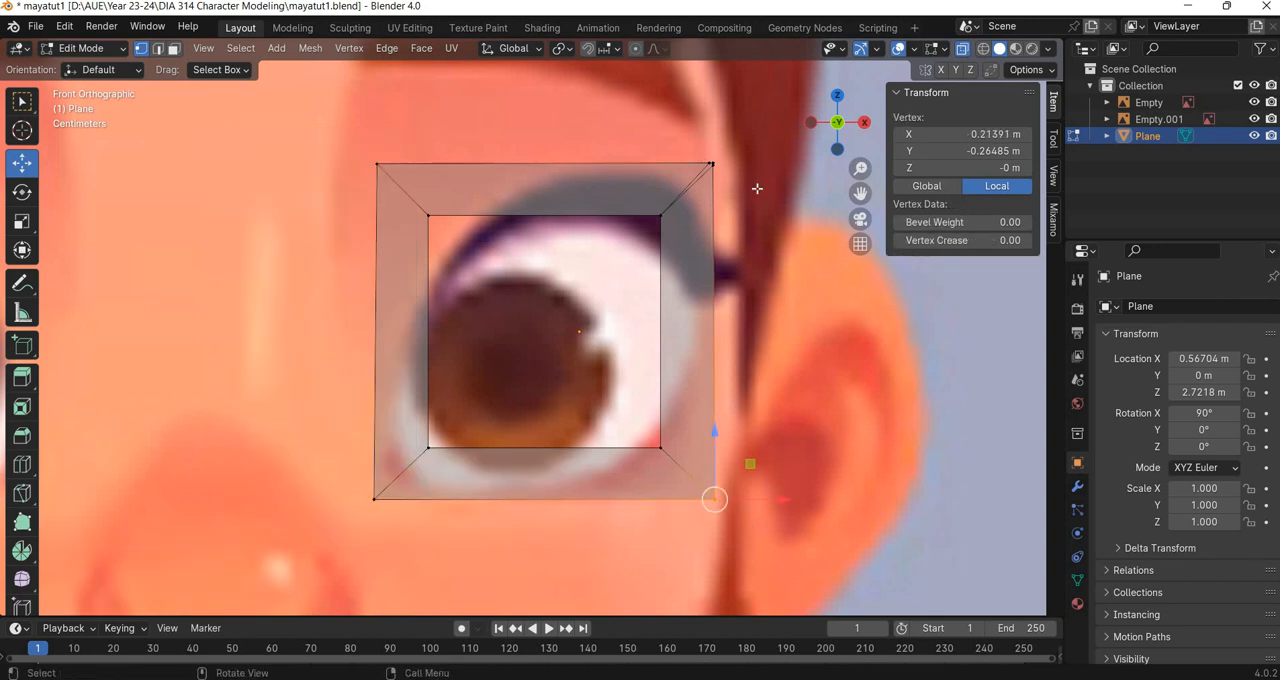
drag(764, 217, 692, 134)
key(shift+r)
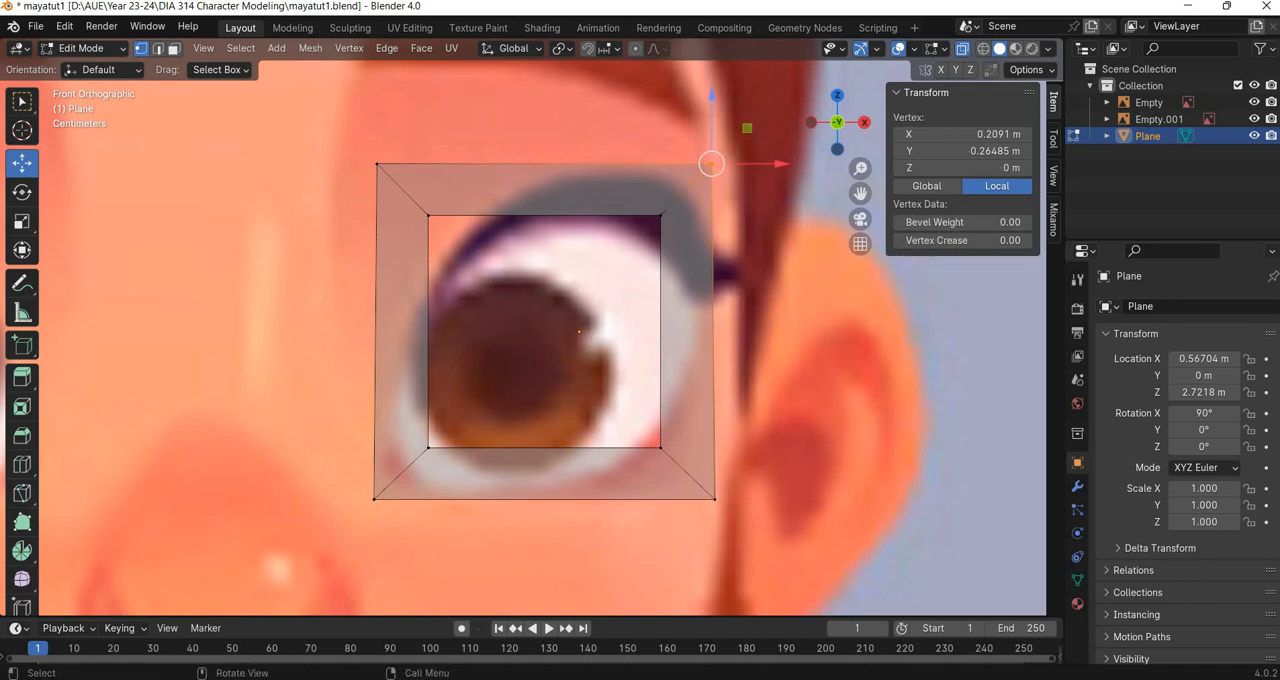
Add one centred loop cut across the middle of each of the four sides of the square eye ring.
click(22, 464)
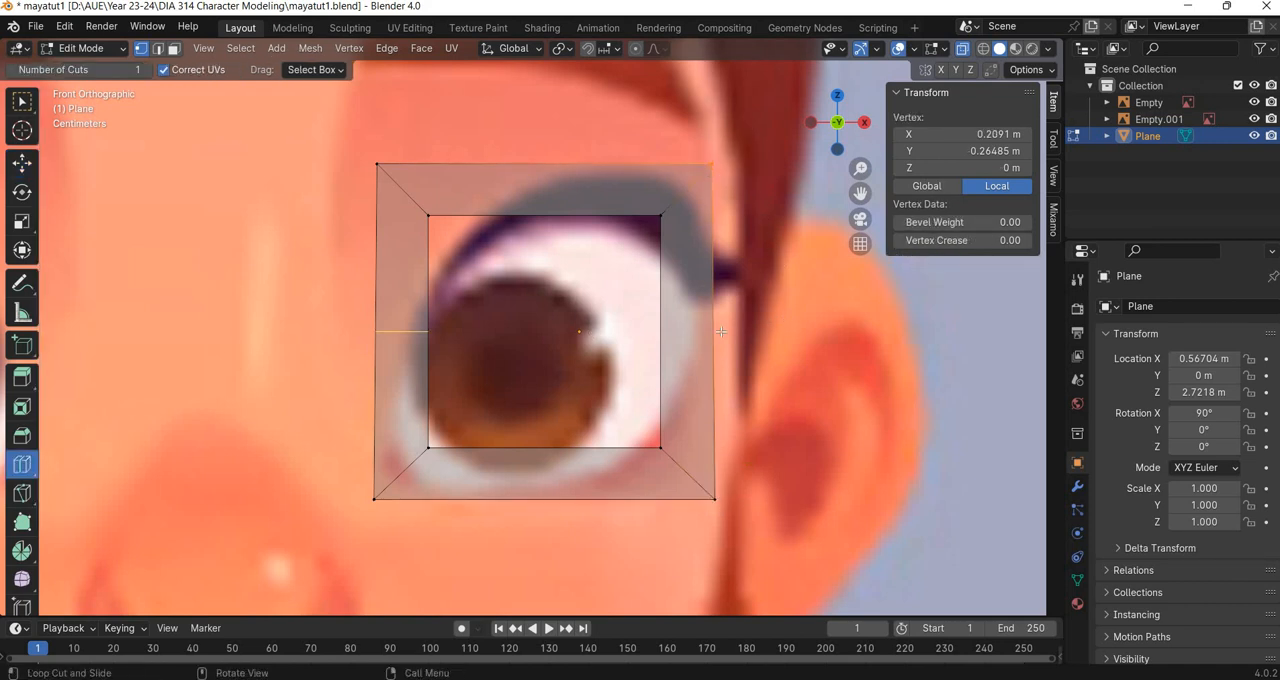
click(430, 338)
click(662, 285)
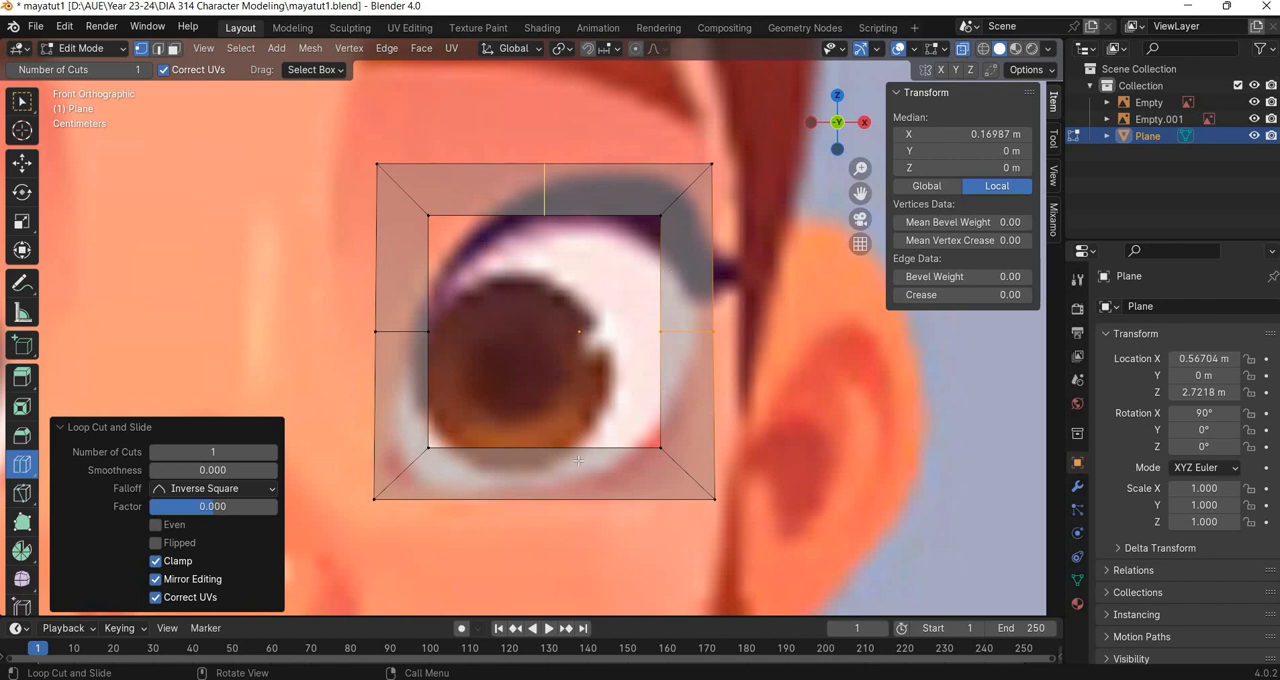
click(576, 208)
click(578, 461)
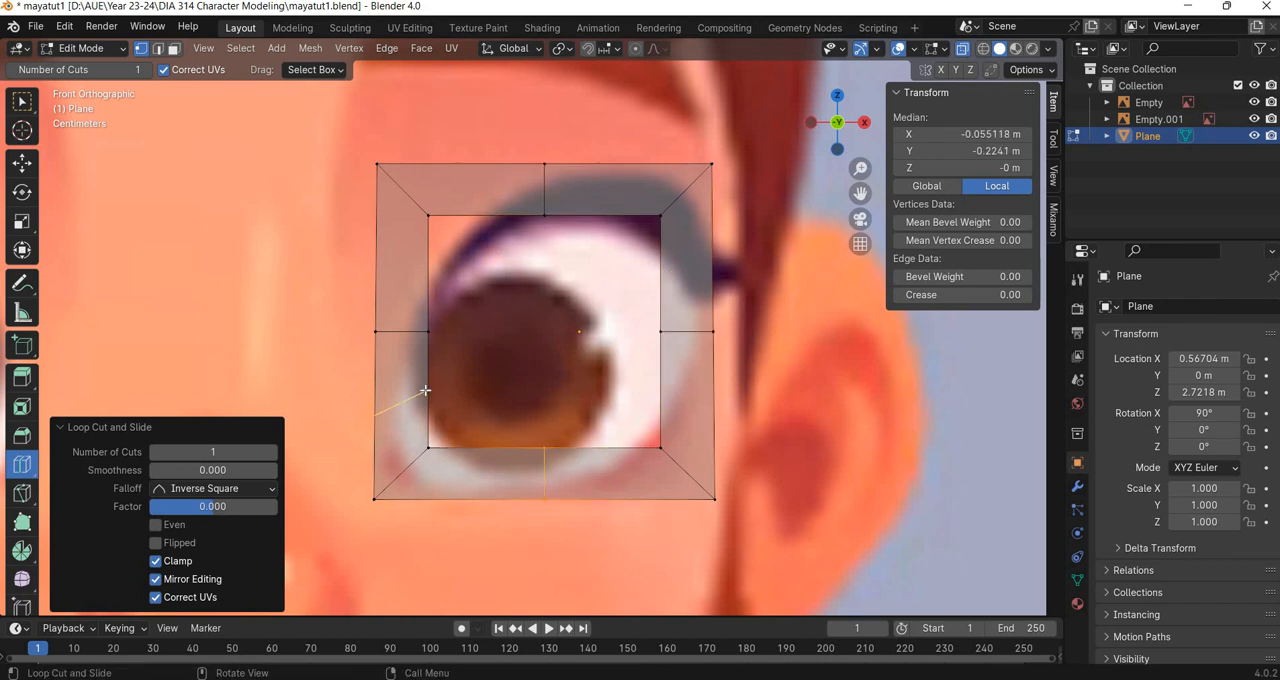
Add another centred loop cut to both halves of every side of the eye ring, dividing each side into four segments.
click(422, 384)
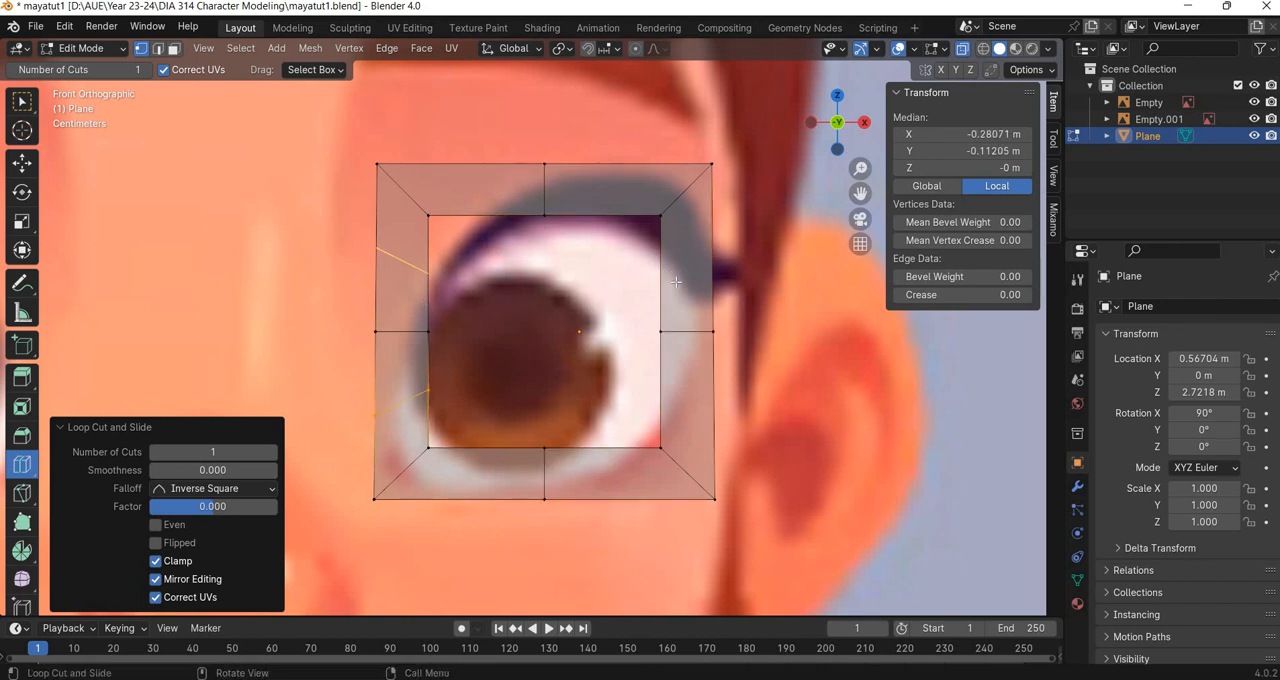
click(425, 303)
click(684, 279)
click(668, 400)
click(623, 445)
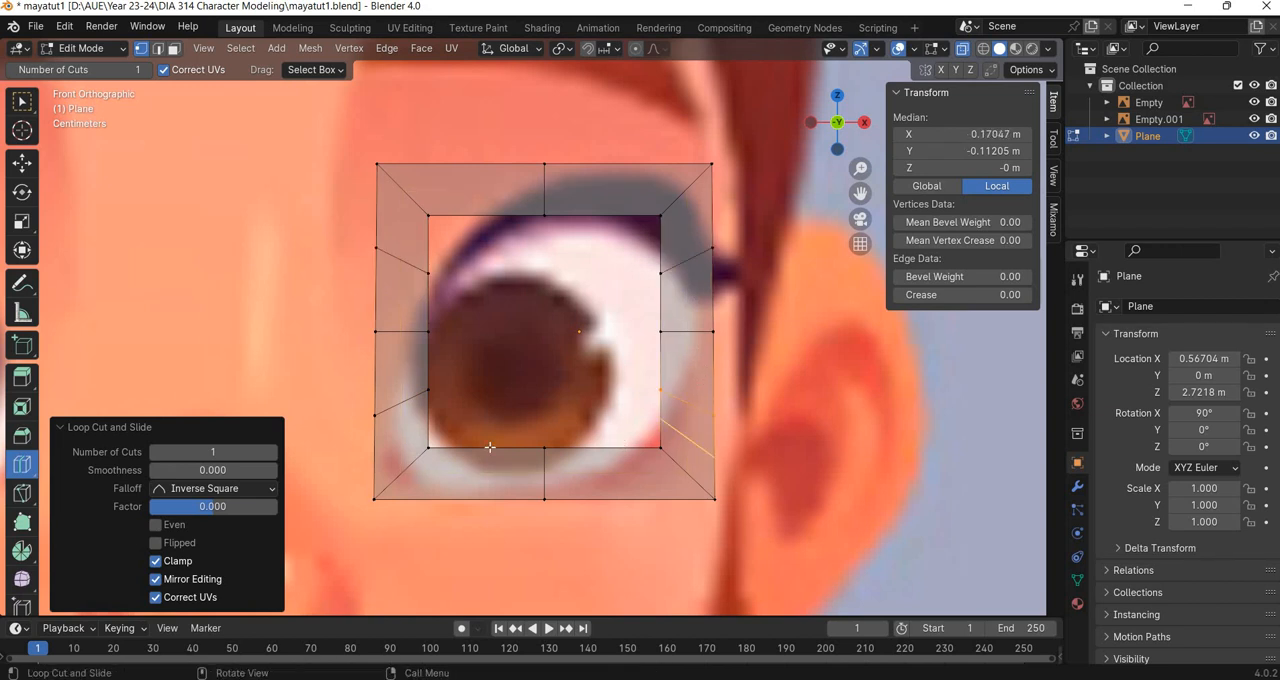
click(489, 446)
click(471, 241)
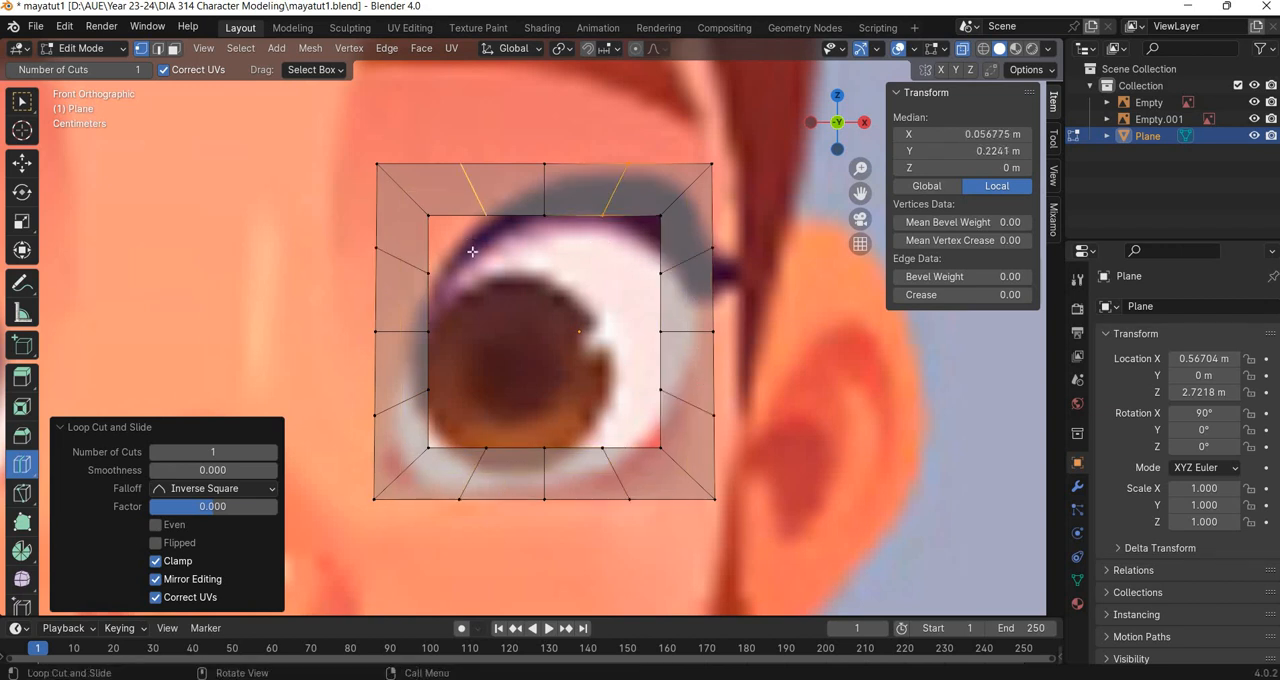
Move the nose-side middle and lower vertex pairs and the lower nose-side corner pair outward to follow the inner eye outline.
click(22, 162)
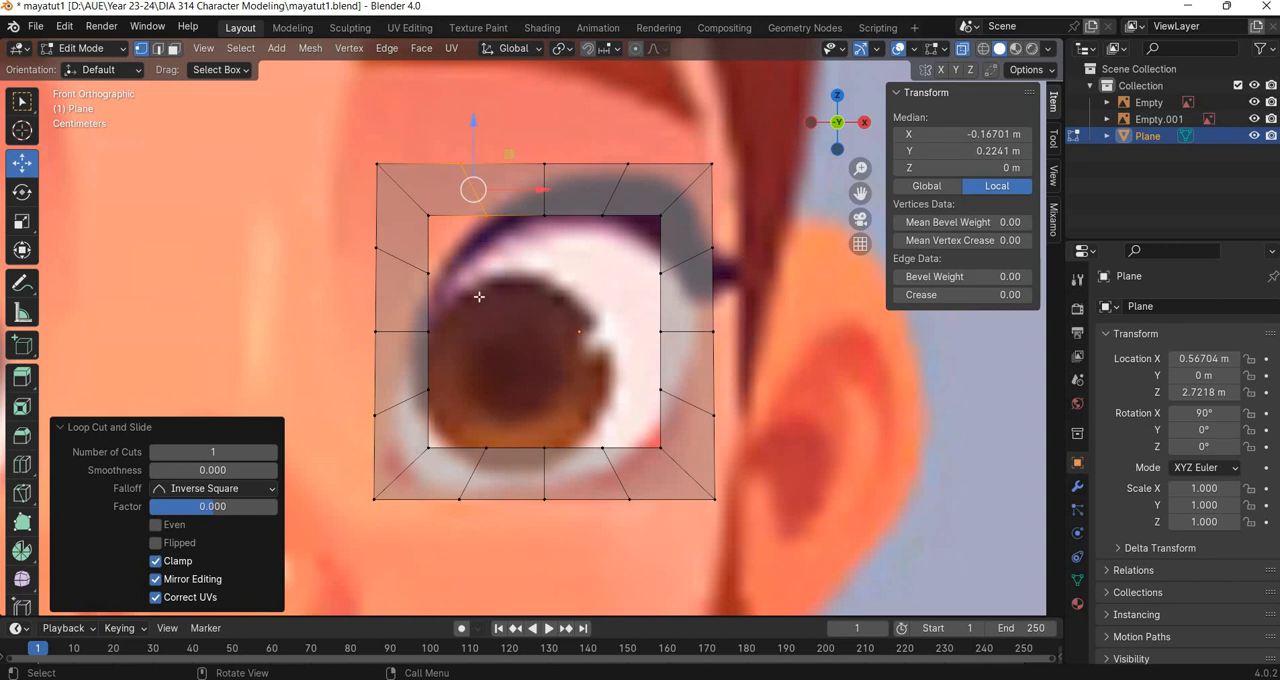
click(443, 329)
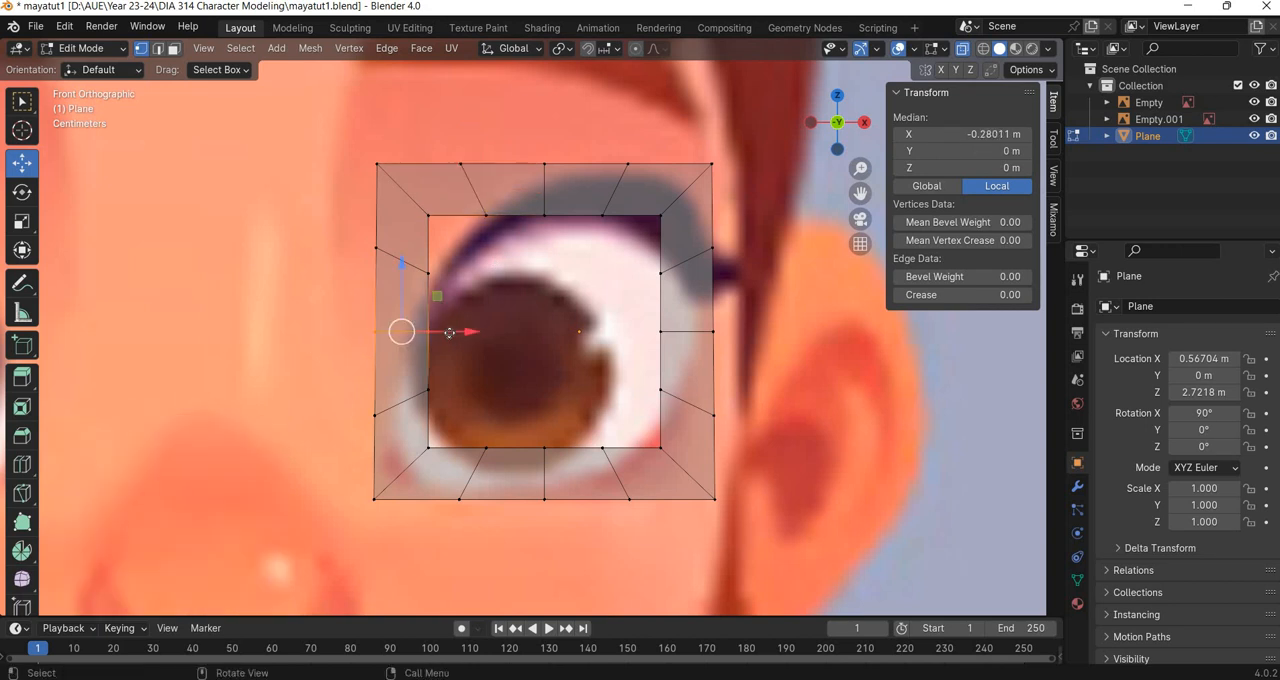
drag(452, 331, 362, 511)
click(400, 402)
drag(437, 438, 417, 462)
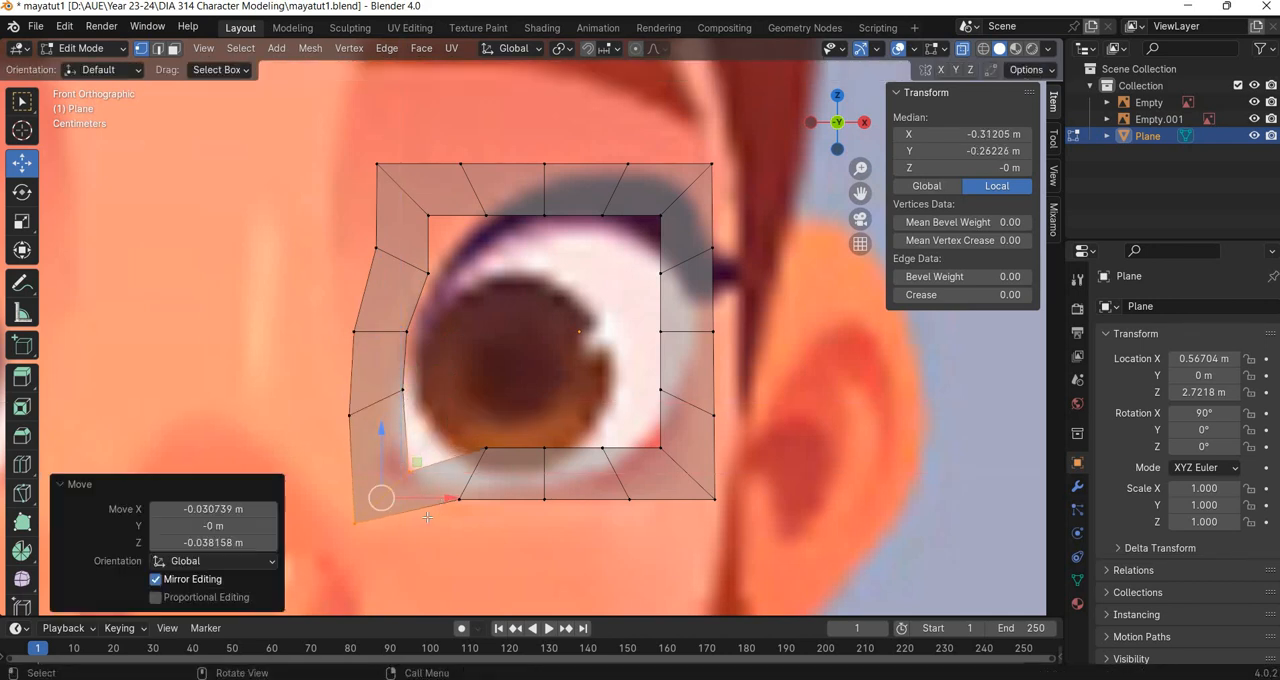
Move the three vertex pairs along the ring's lower edge down to follow the lower eyelid curve.
drag(504, 435, 456, 518)
drag(568, 424, 513, 509)
drag(546, 397, 585, 420)
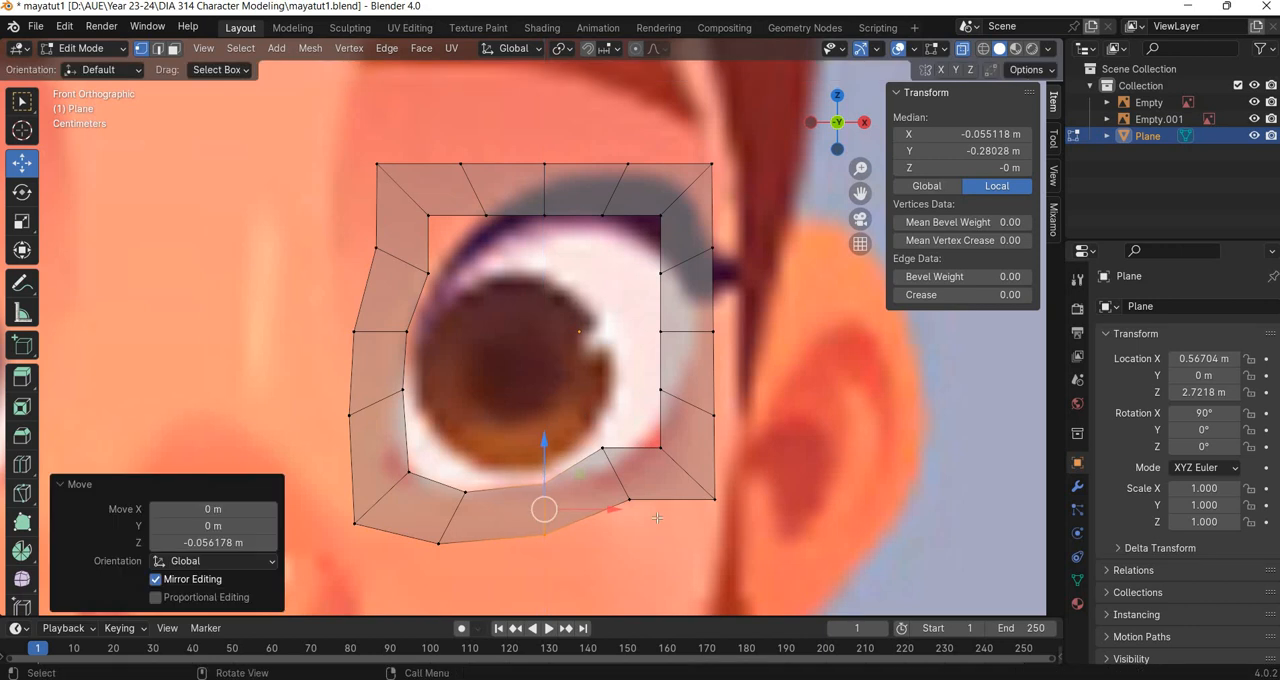
drag(684, 513, 558, 420)
drag(647, 513, 561, 423)
drag(666, 463, 689, 472)
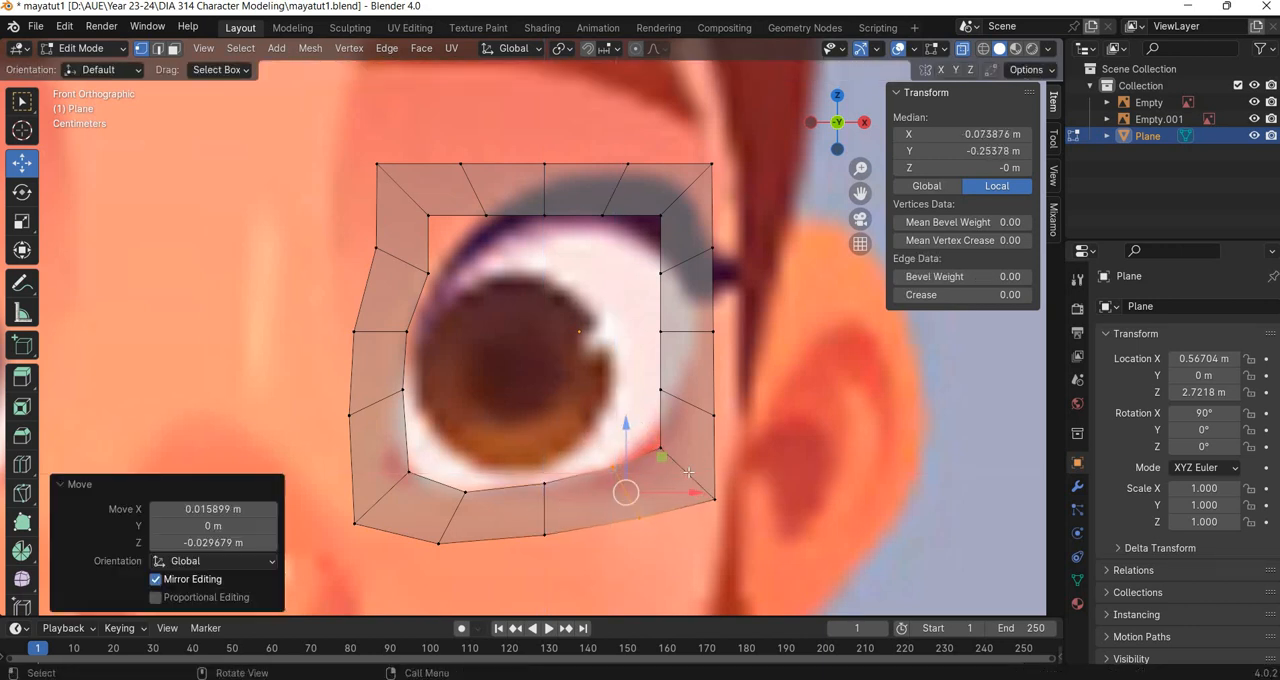
Pull the lower ear-side corner pair inward and move the two pairs above it outward, the middle one about 0.059 m on X.
drag(747, 514, 628, 372)
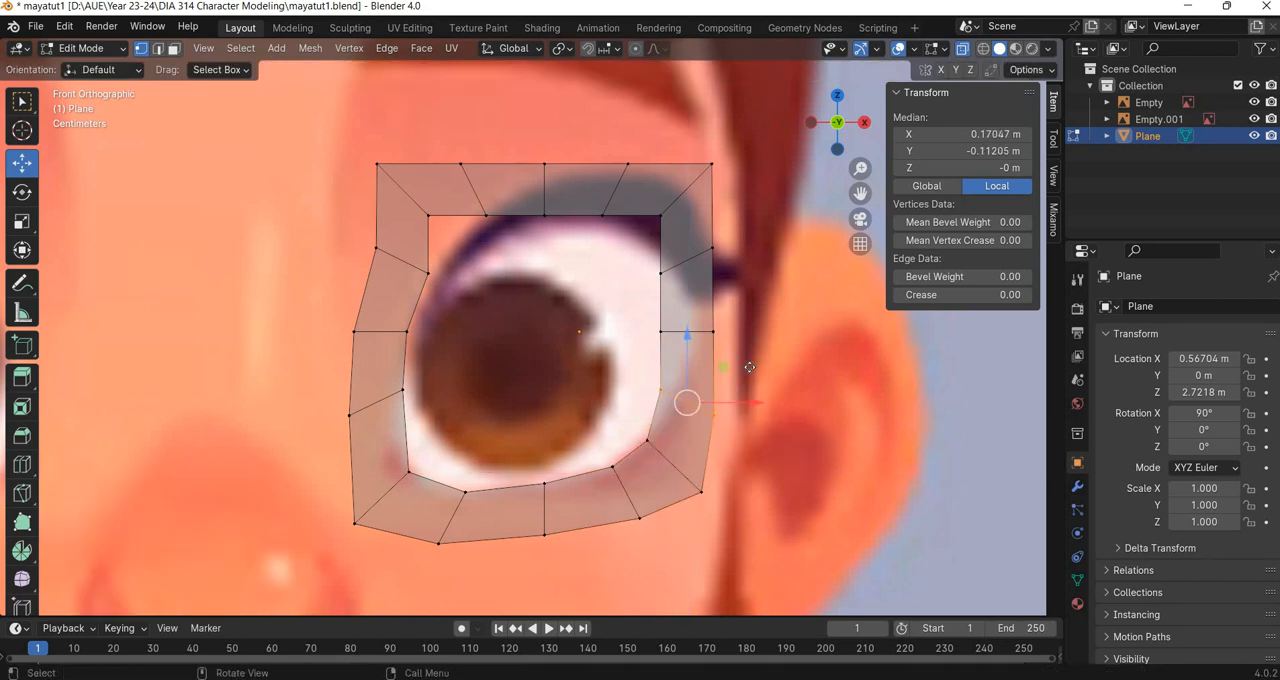
drag(749, 367, 774, 372)
click(730, 331)
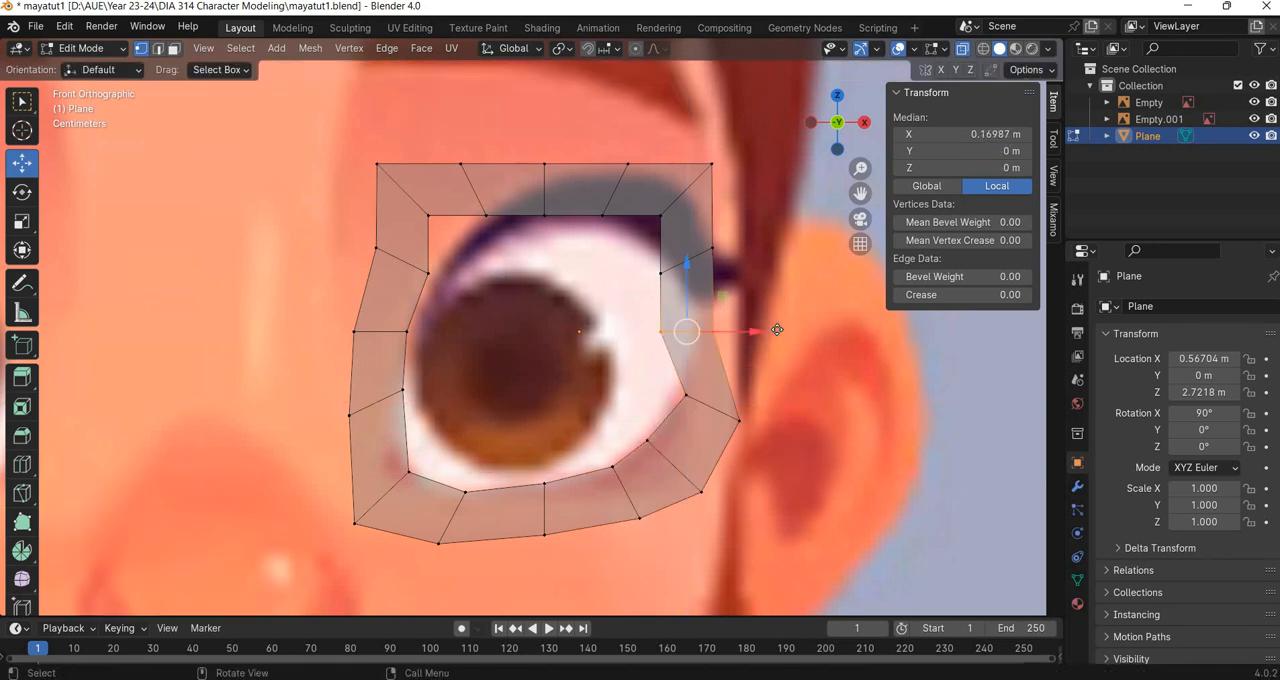
key(g)
key(x)
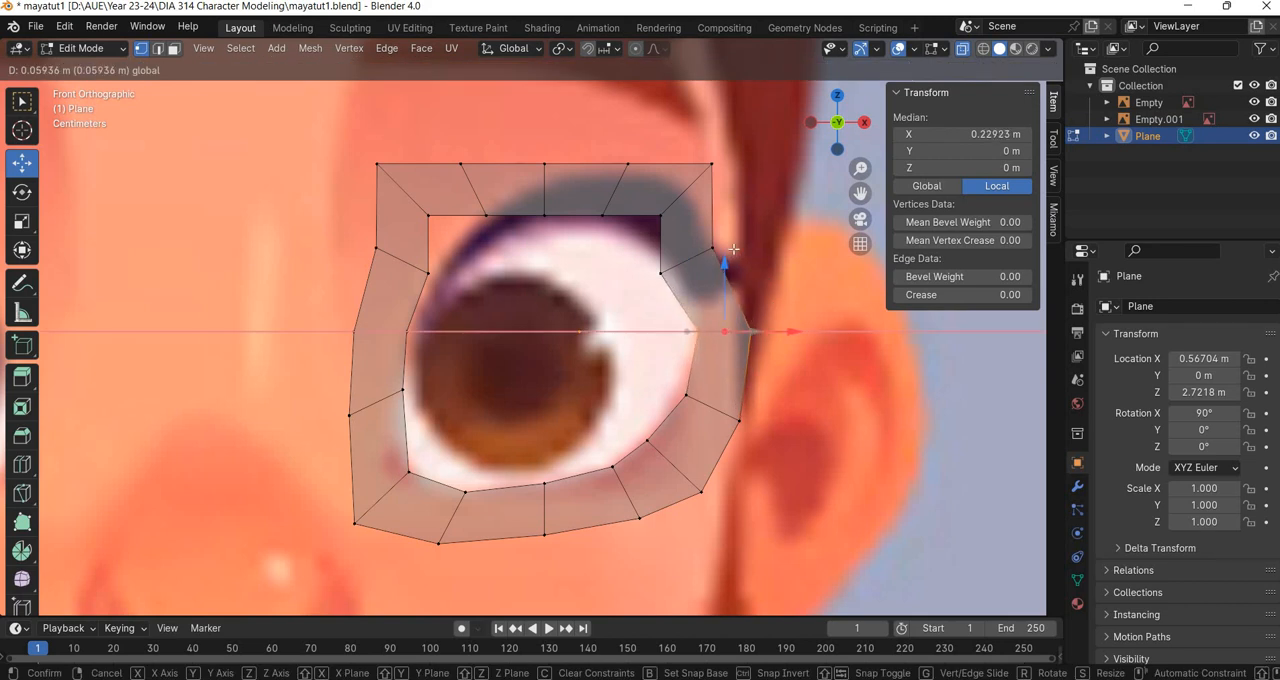
click(772, 306)
Move the upper ear-side pair outward by about 0.033 m on X and 0.016 m on Z, and pull the corner above inward.
drag(750, 232, 657, 300)
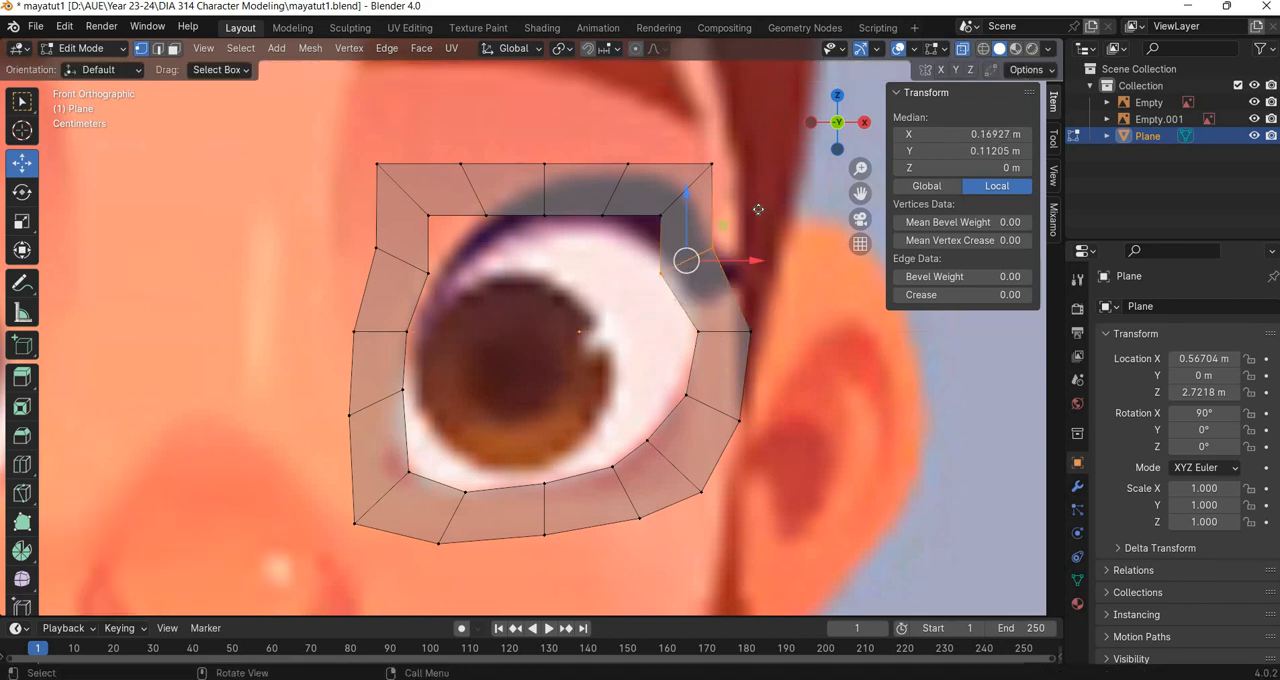
drag(723, 226, 746, 214)
drag(742, 215, 743, 215)
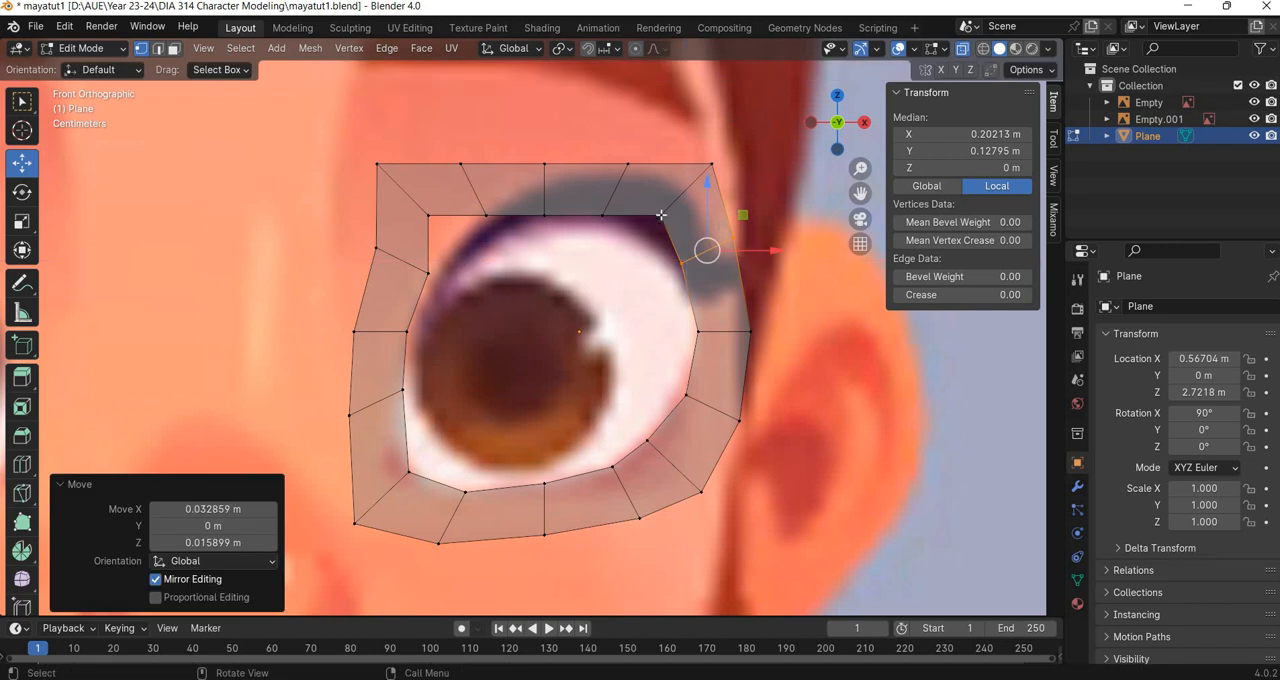
drag(736, 109, 655, 220)
drag(722, 155, 710, 173)
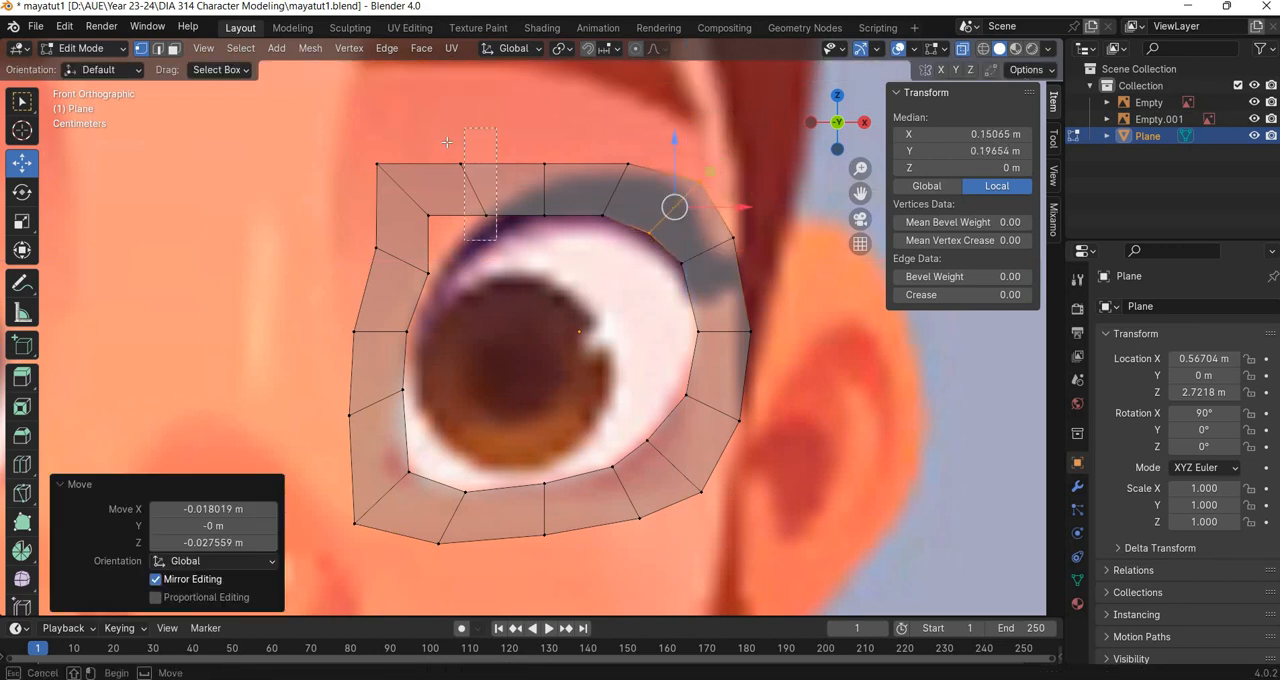
Pull the upper nose-side corner pair and its neighbouring pairs inward to round the ring along the upper eyelid.
click(485, 217)
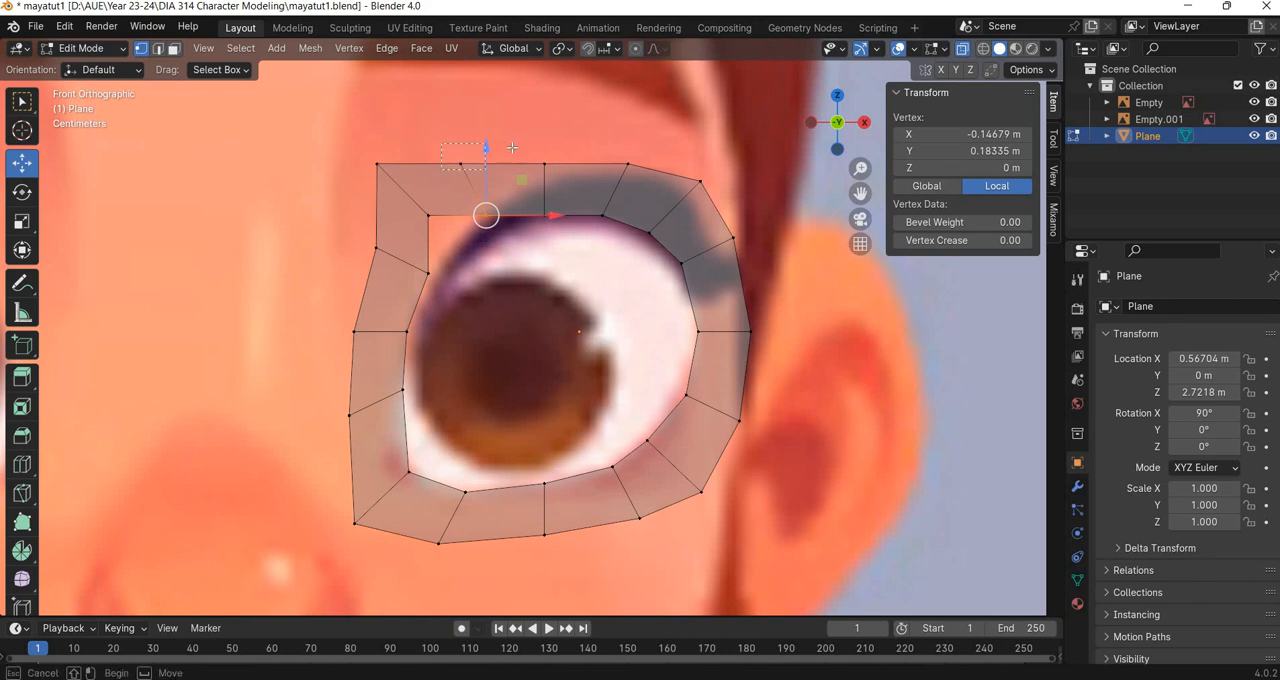
shift+click(460, 163)
drag(510, 154, 489, 226)
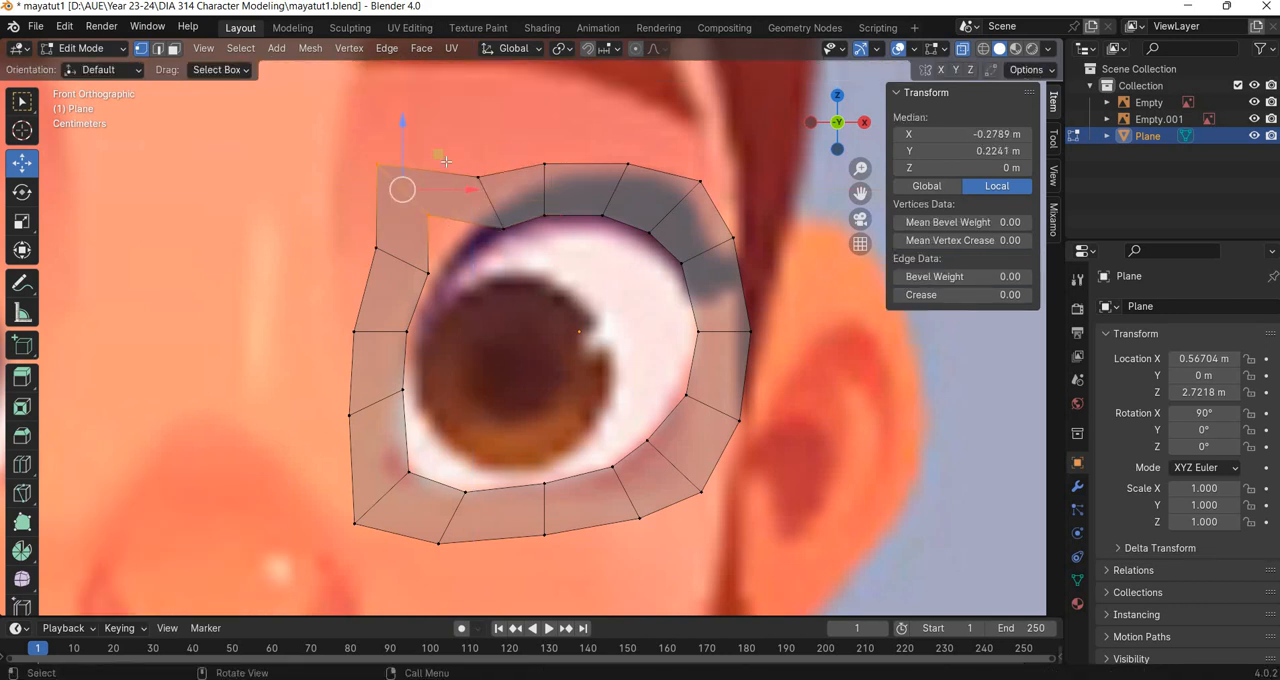
drag(438, 154, 470, 192)
drag(346, 236, 433, 293)
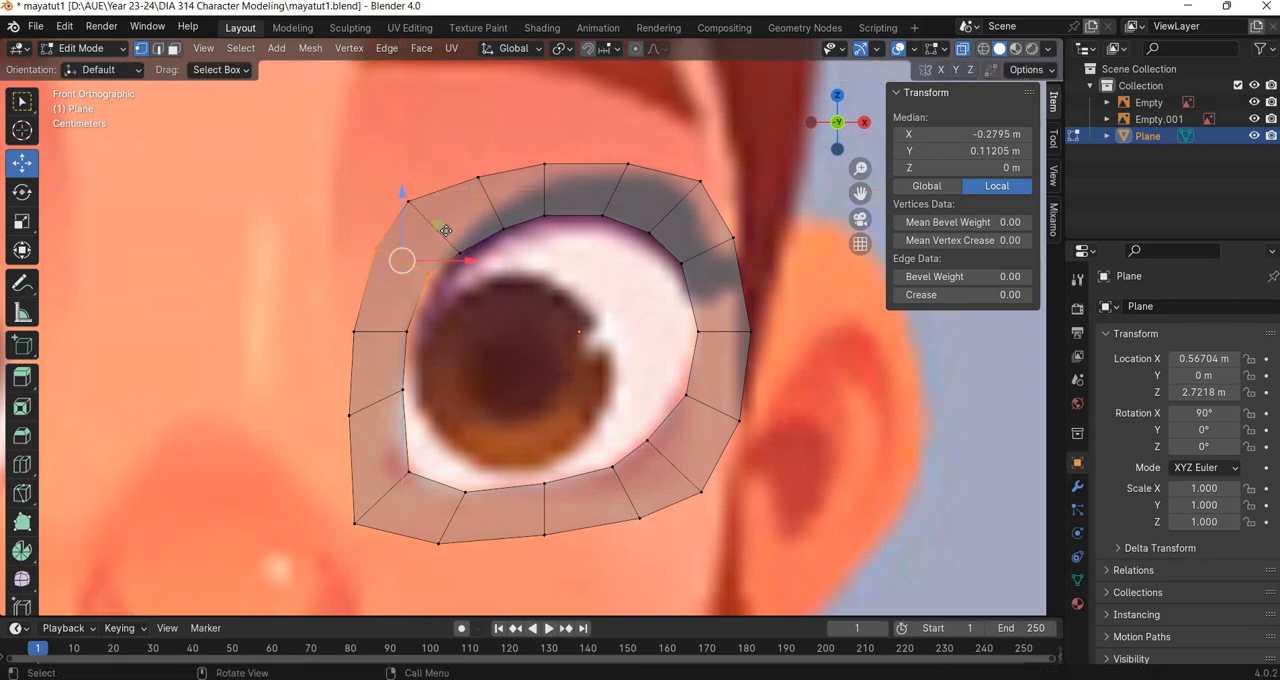
drag(442, 226, 453, 236)
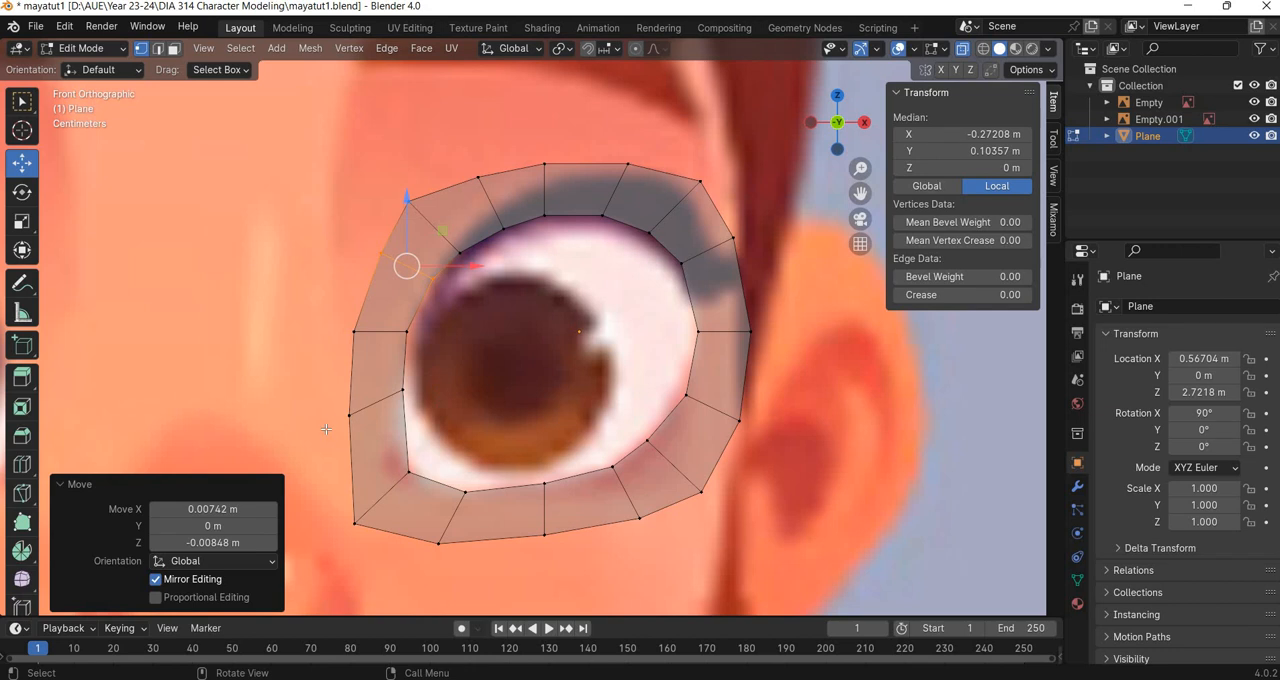
Nudge the two vertices just above the ring's lower nose-side corner slightly outward toward the nose.
drag(326, 429, 343, 346)
scroll(569, 463, down, 4)
scroll(420, 390, up, 1)
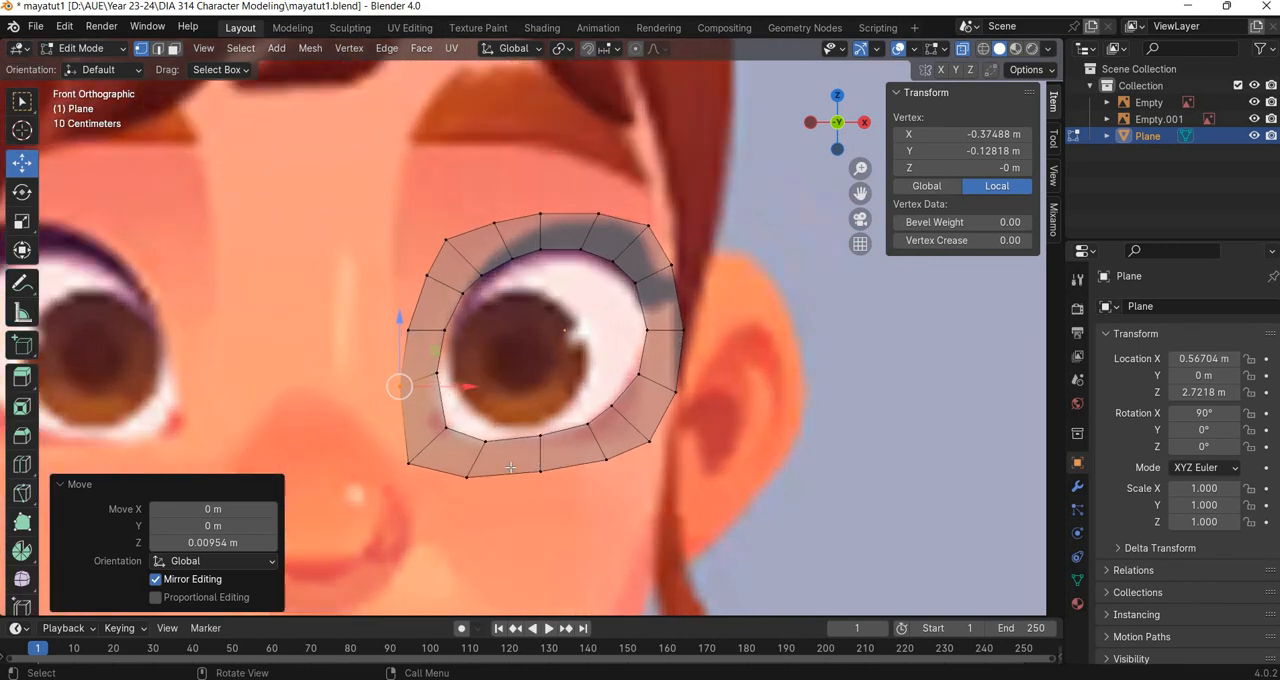
scroll(399, 358, down, 4)
scroll(396, 385, up, 4)
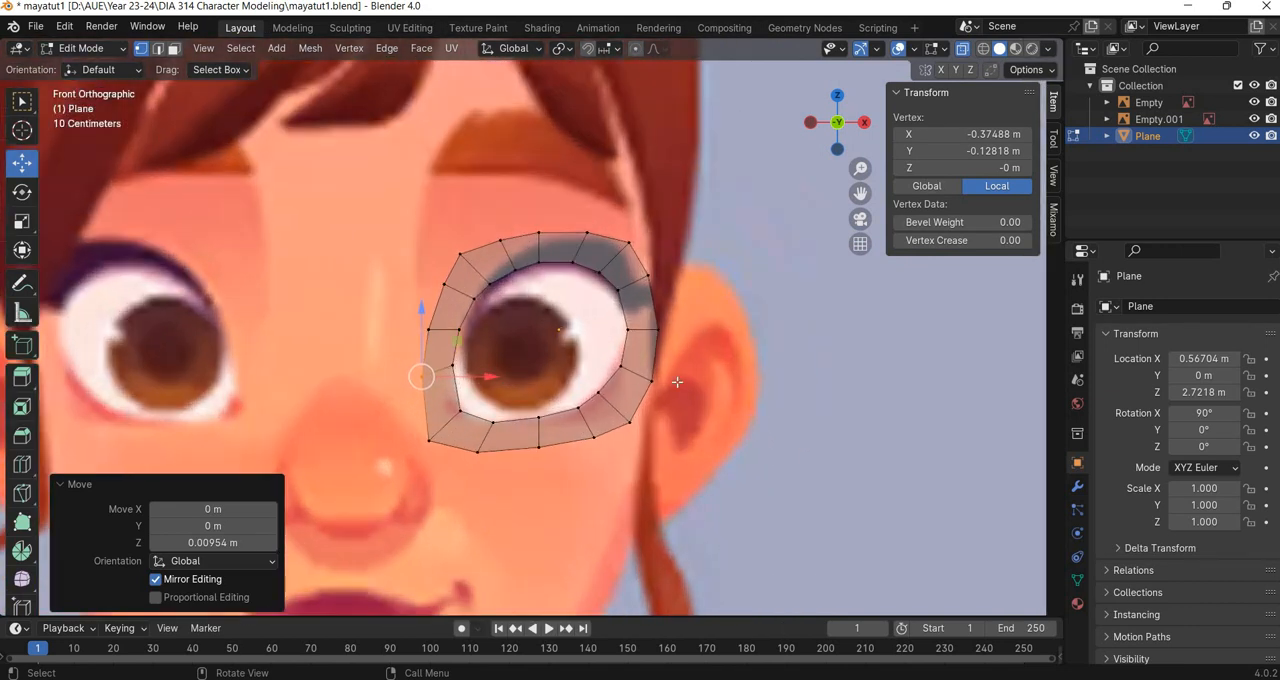
scroll(656, 432, up, 3)
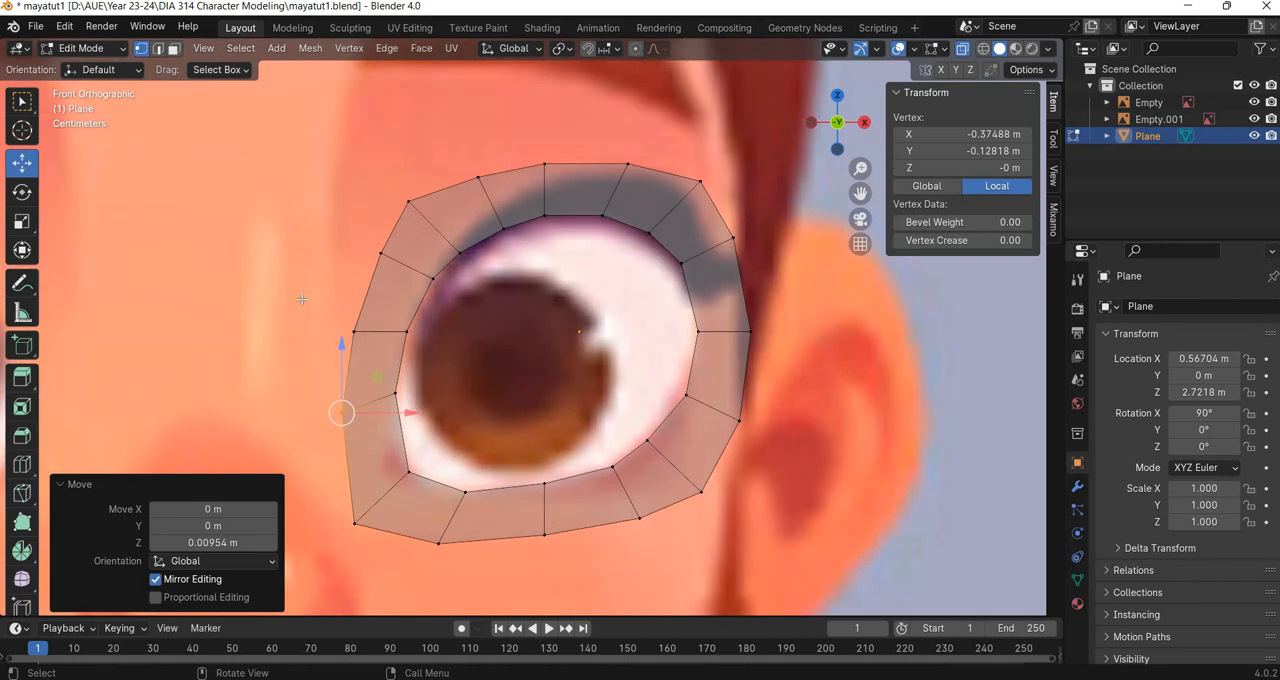
Scale all vertices of the ring's outer loop uniformly to 0.853 to narrow the band around the eye.
drag(302, 298, 366, 551)
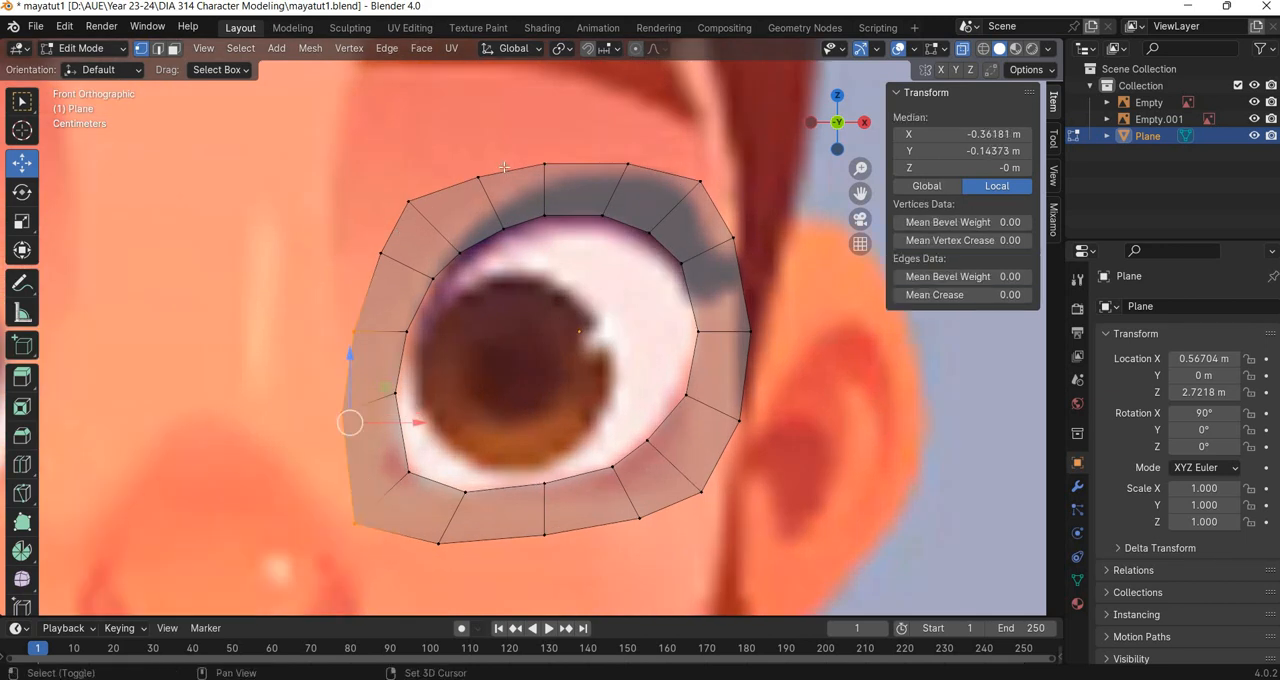
mouse_move(345, 157)
shift+mouse_down()
mouse_move(421, 208)
mouse_move(423, 266)
shift+mouse_up()
shift+drag(456, 134, 562, 194)
mouse_move(639, 122)
shift+mouse_down()
mouse_move(745, 162)
mouse_move(684, 203)
shift+mouse_up()
shift+drag(777, 211, 728, 276)
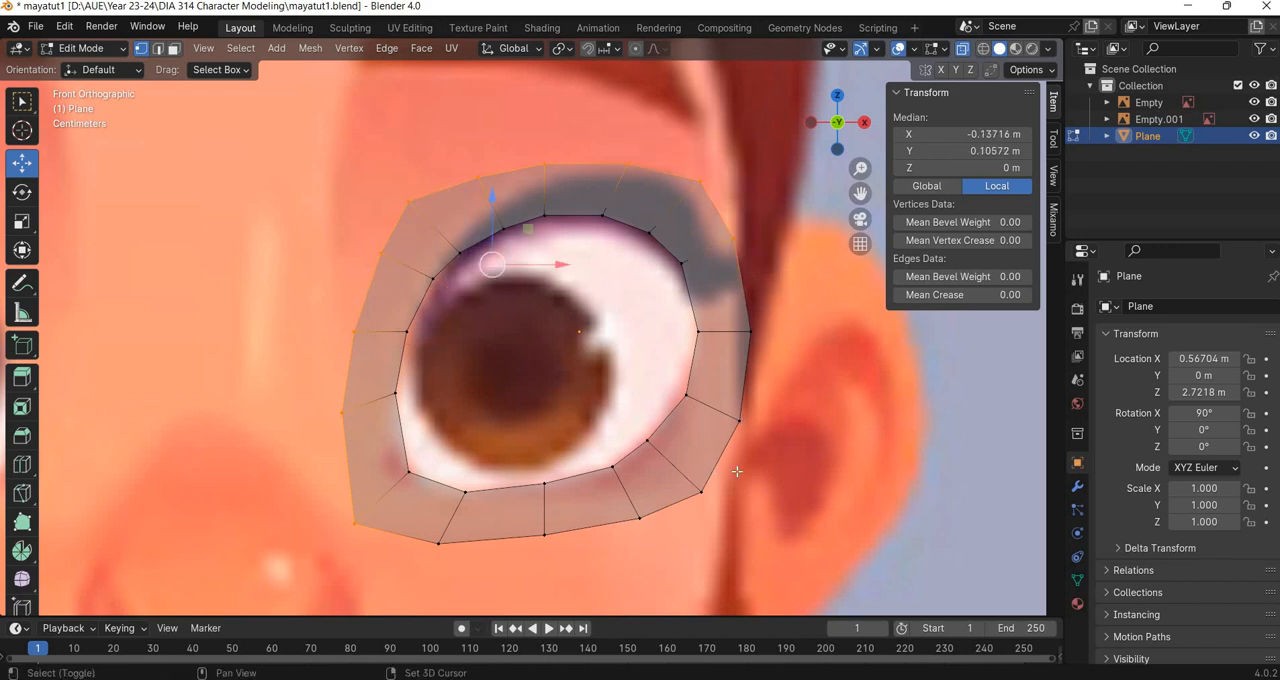
shift+drag(791, 306, 692, 460)
shift+drag(692, 523, 728, 470)
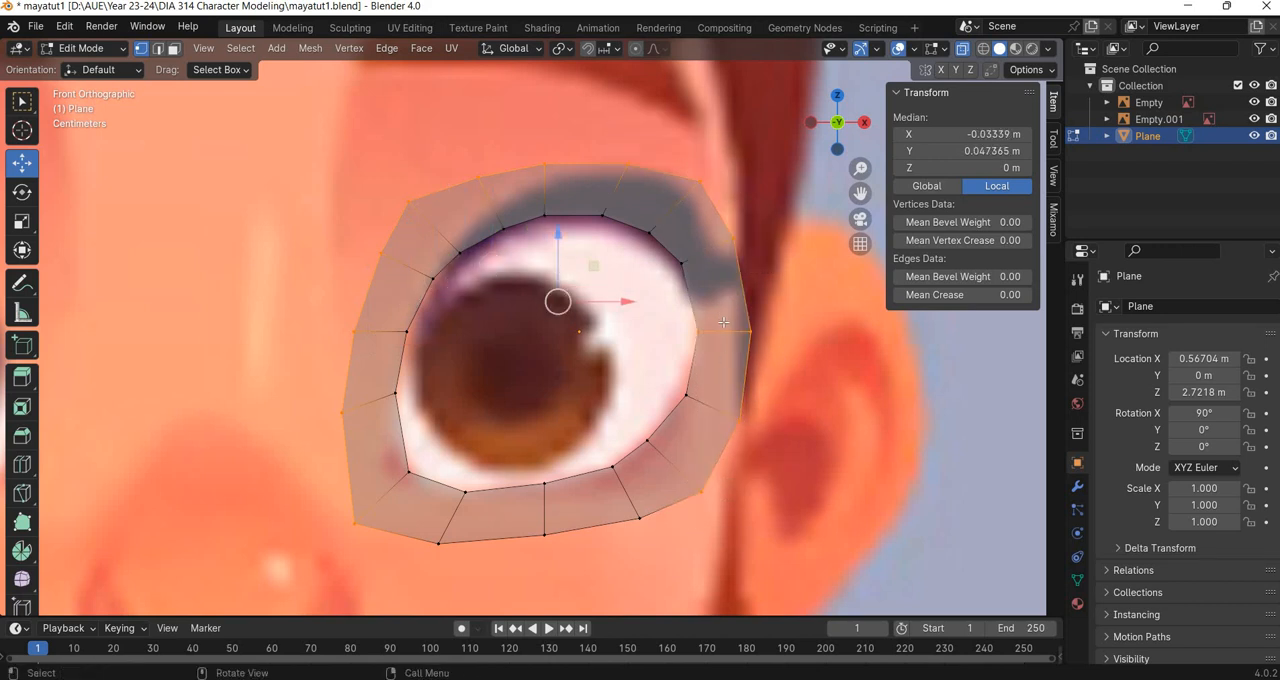
ctrl+drag(723, 322, 668, 360)
shift+drag(662, 504, 606, 551)
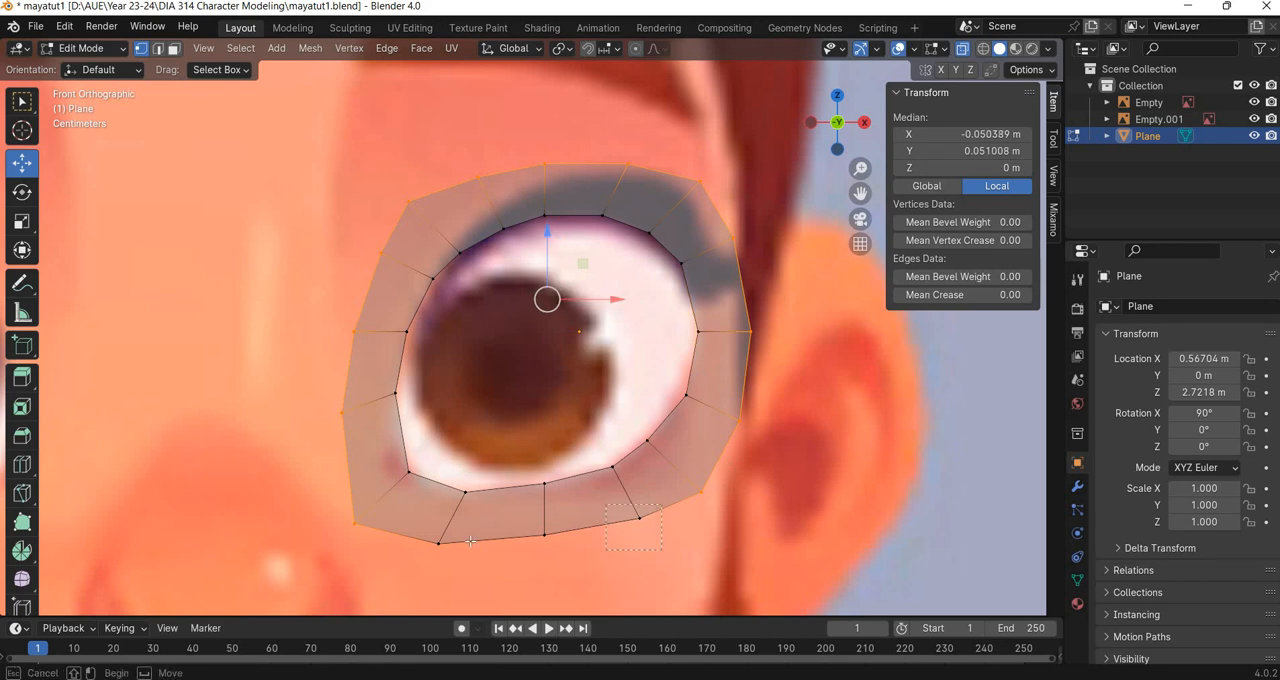
shift+drag(470, 541, 412, 567)
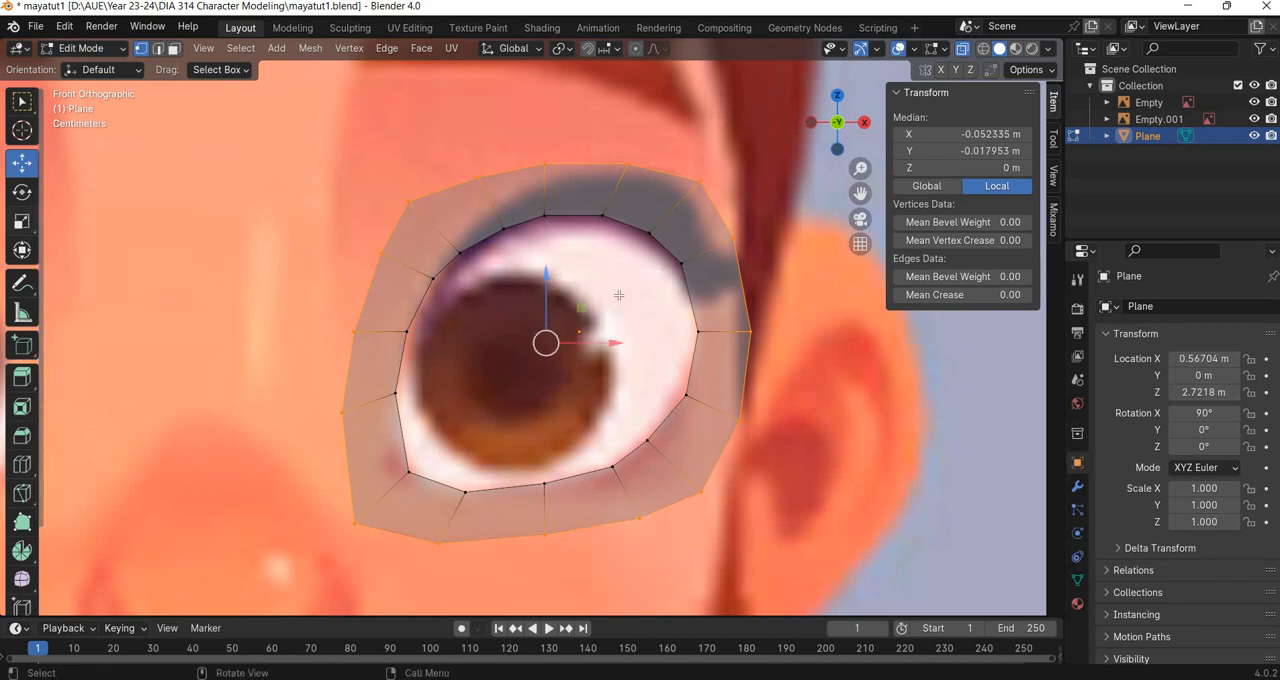
key(shift+space)
key(s)
key(s)
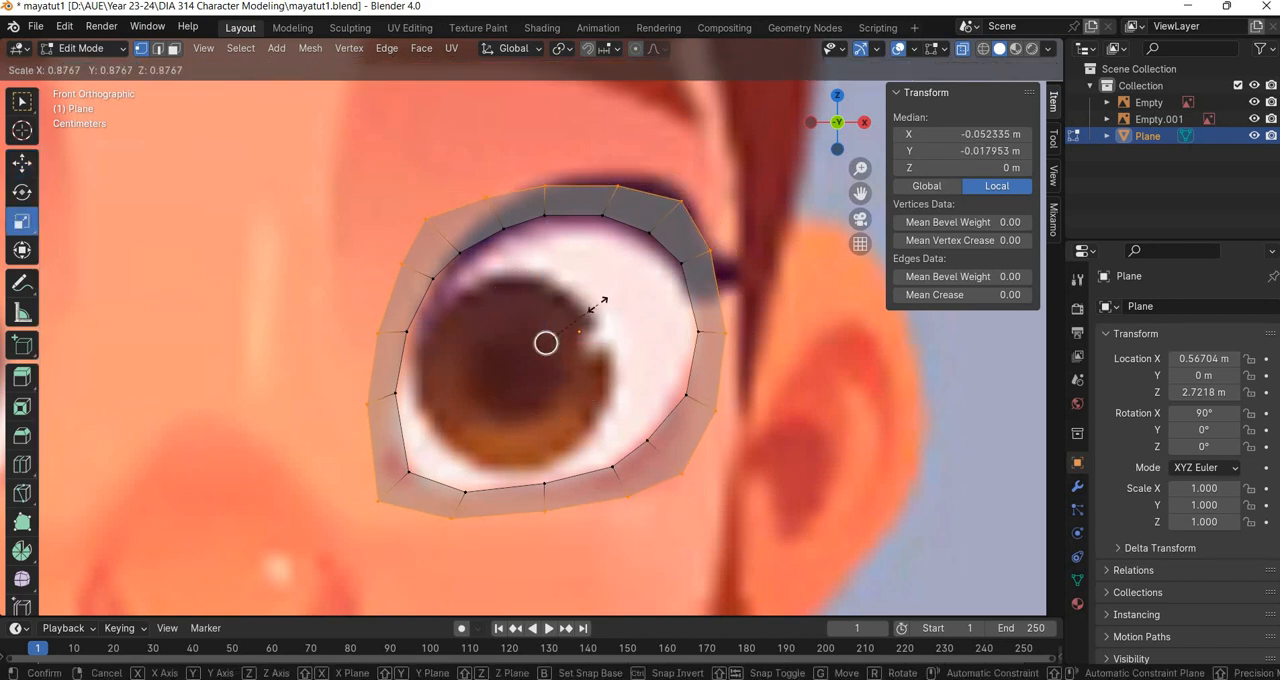
click(596, 305)
key(shift+space)
key(g)
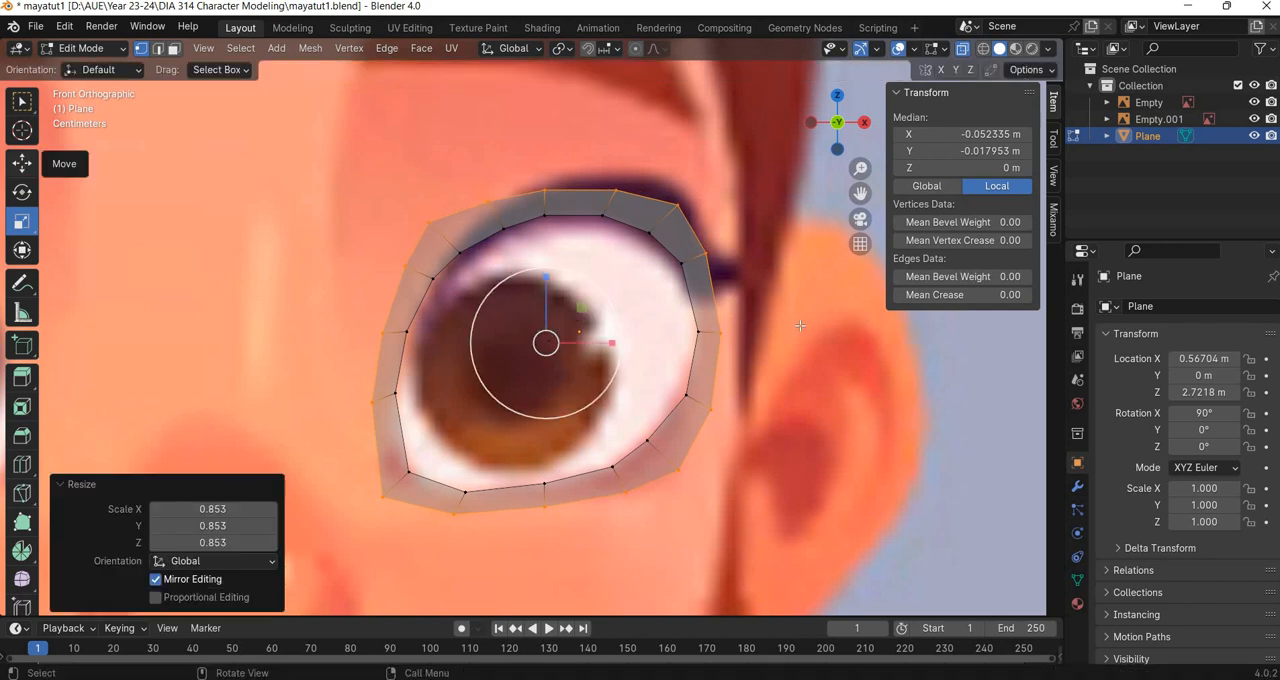
click(352, 345)
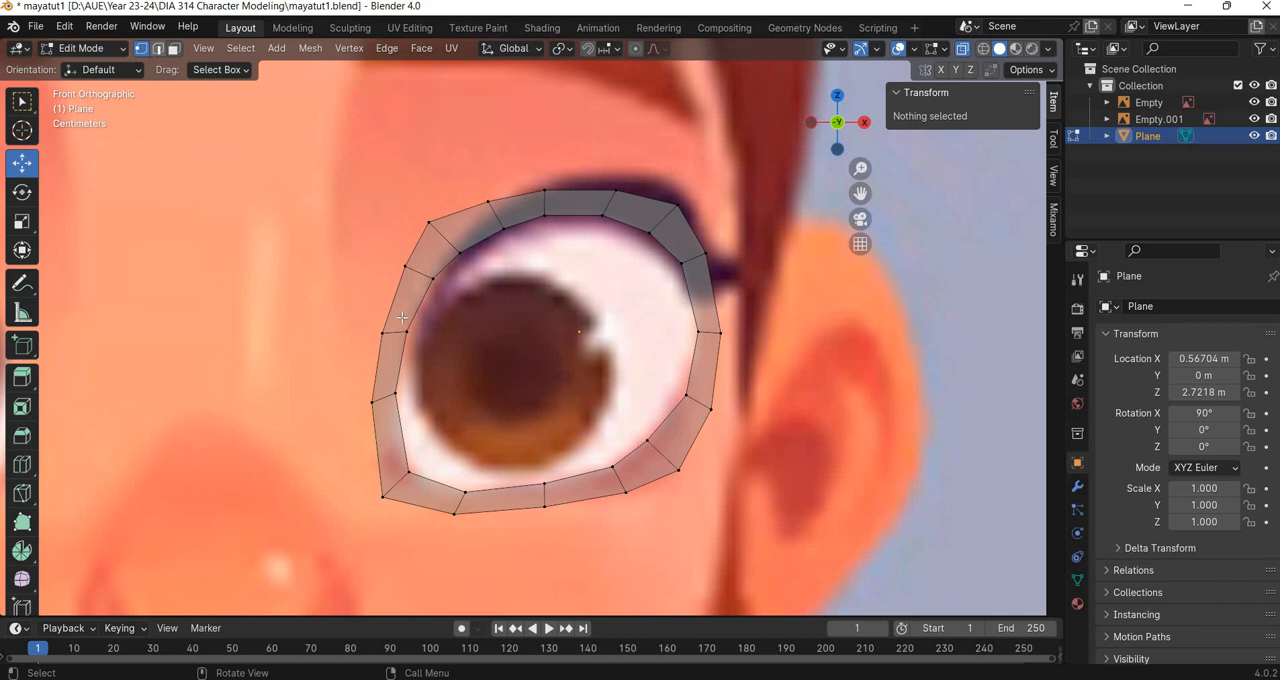
Extrude the outer edges on the ring's nose side by about -0.046 m on X and -0.001 m on Z.
key(2)
scroll(383, 397, down, 4)
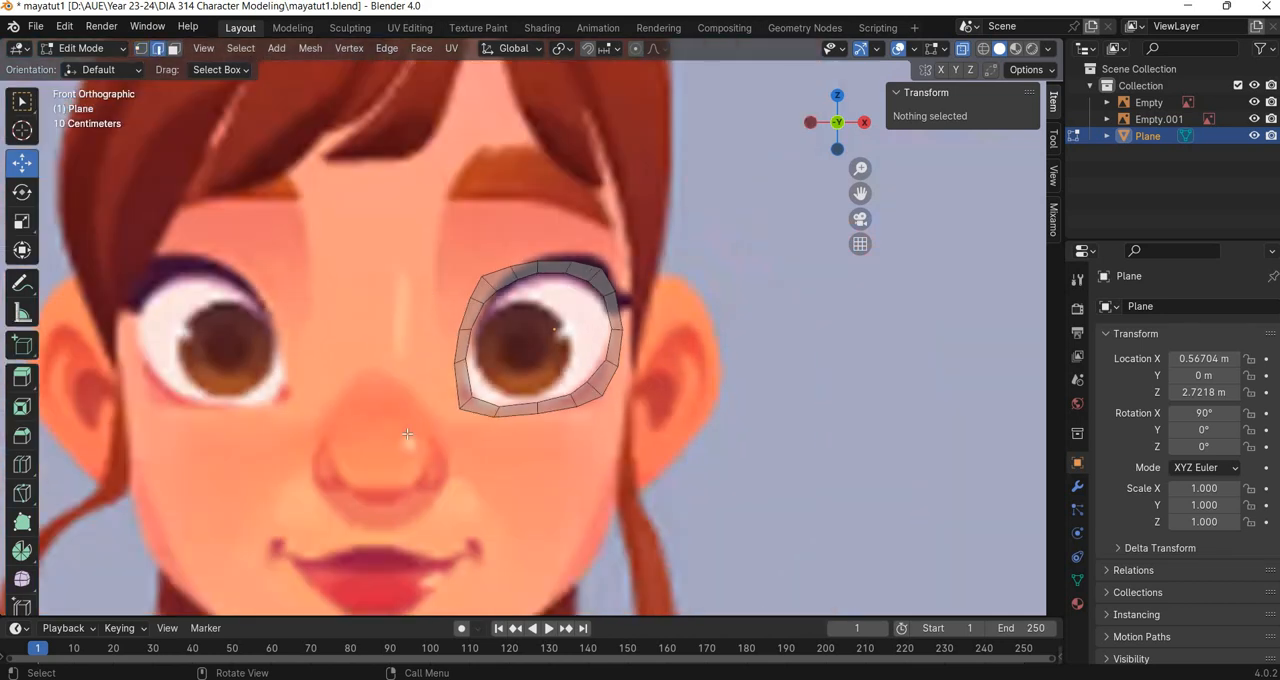
scroll(415, 344, up, 3)
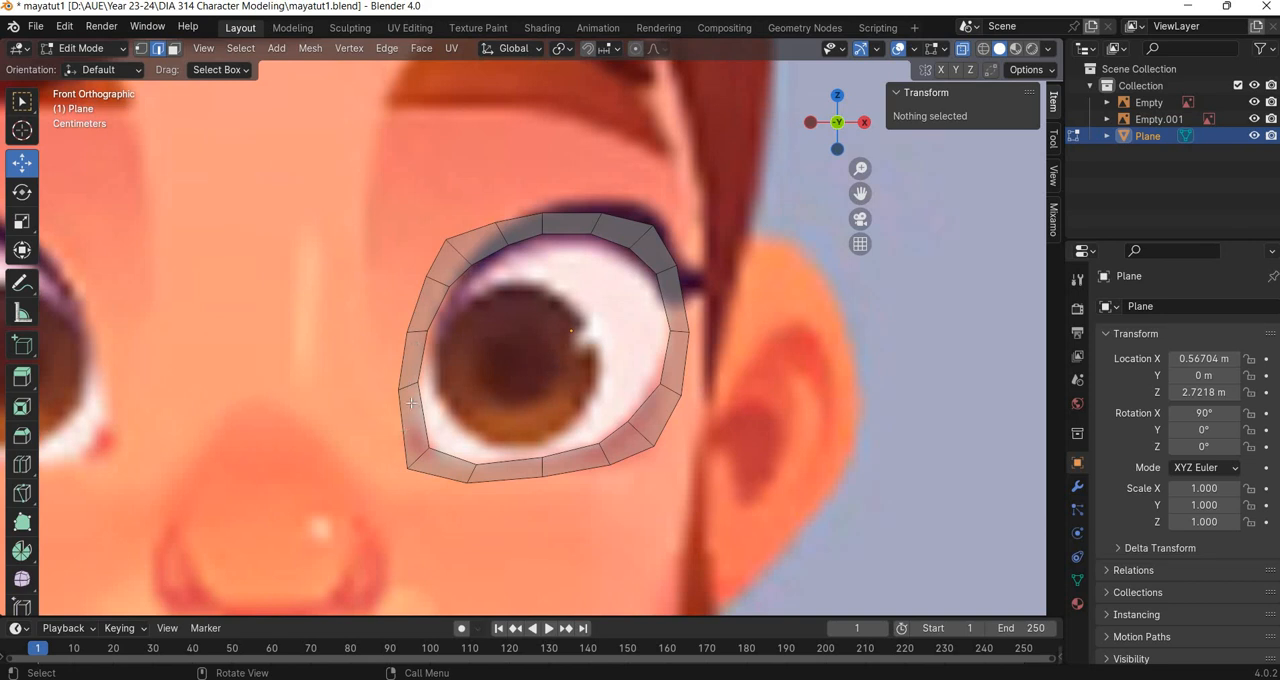
click(405, 352)
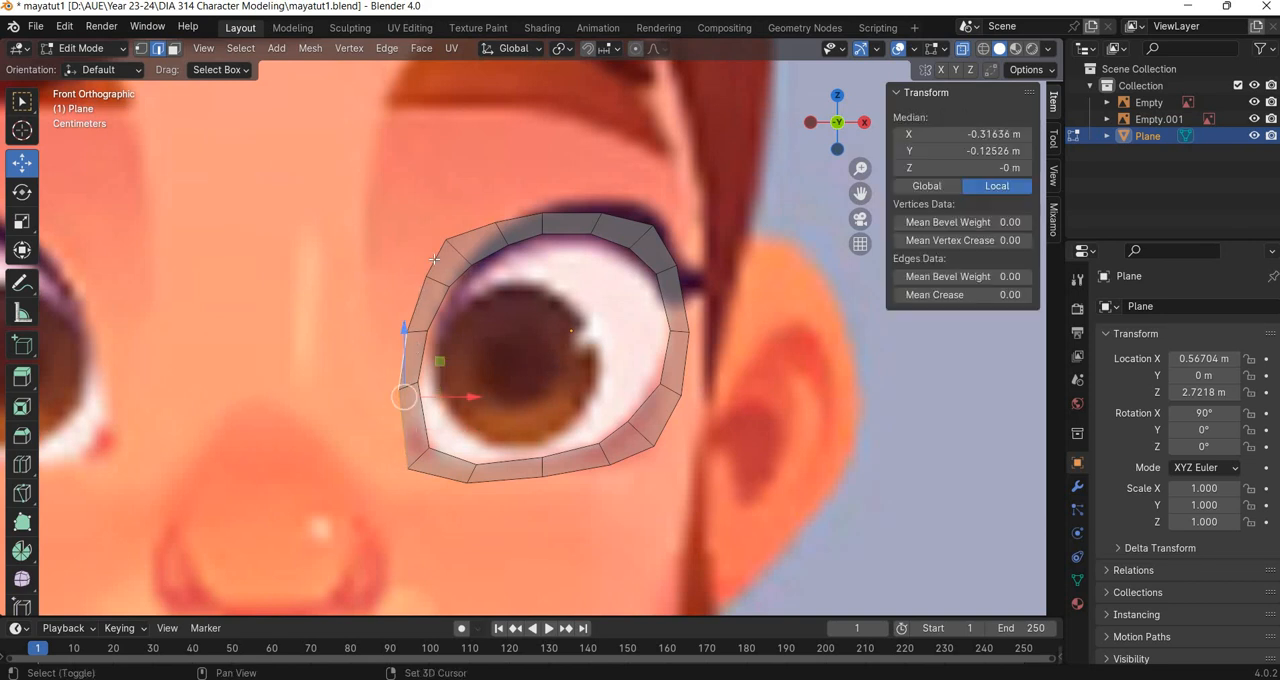
shift+click(418, 303)
shift+click(434, 259)
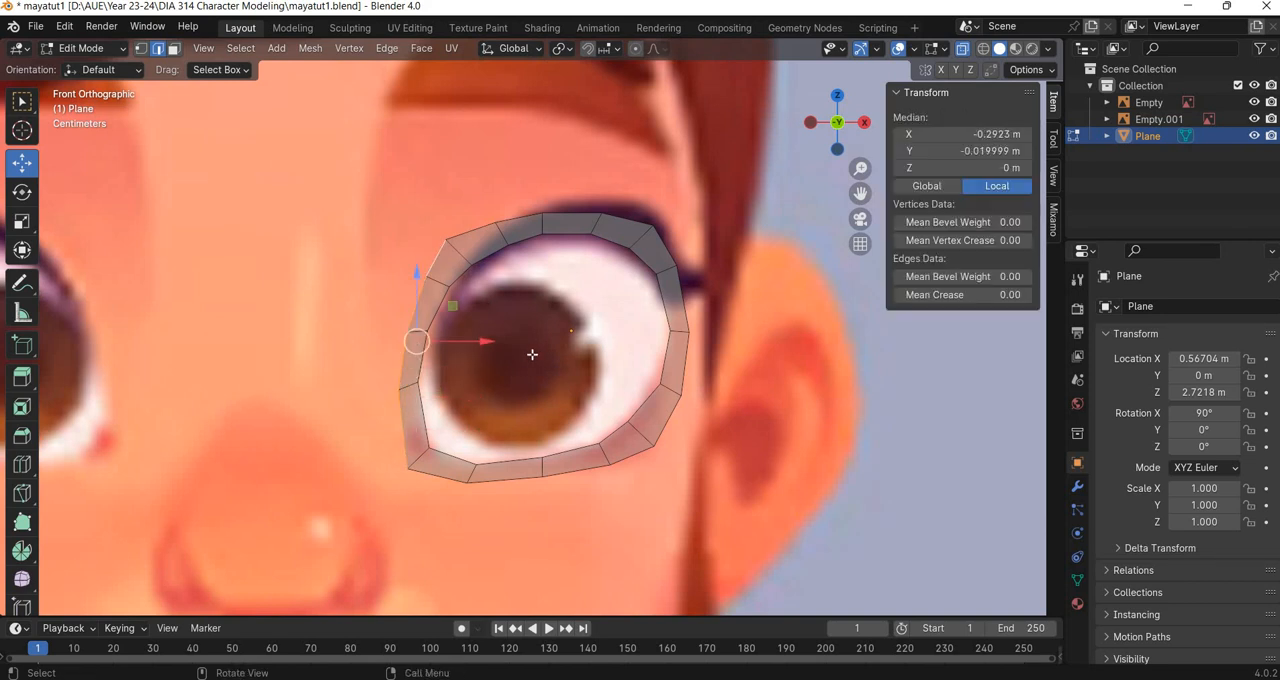
key(e)
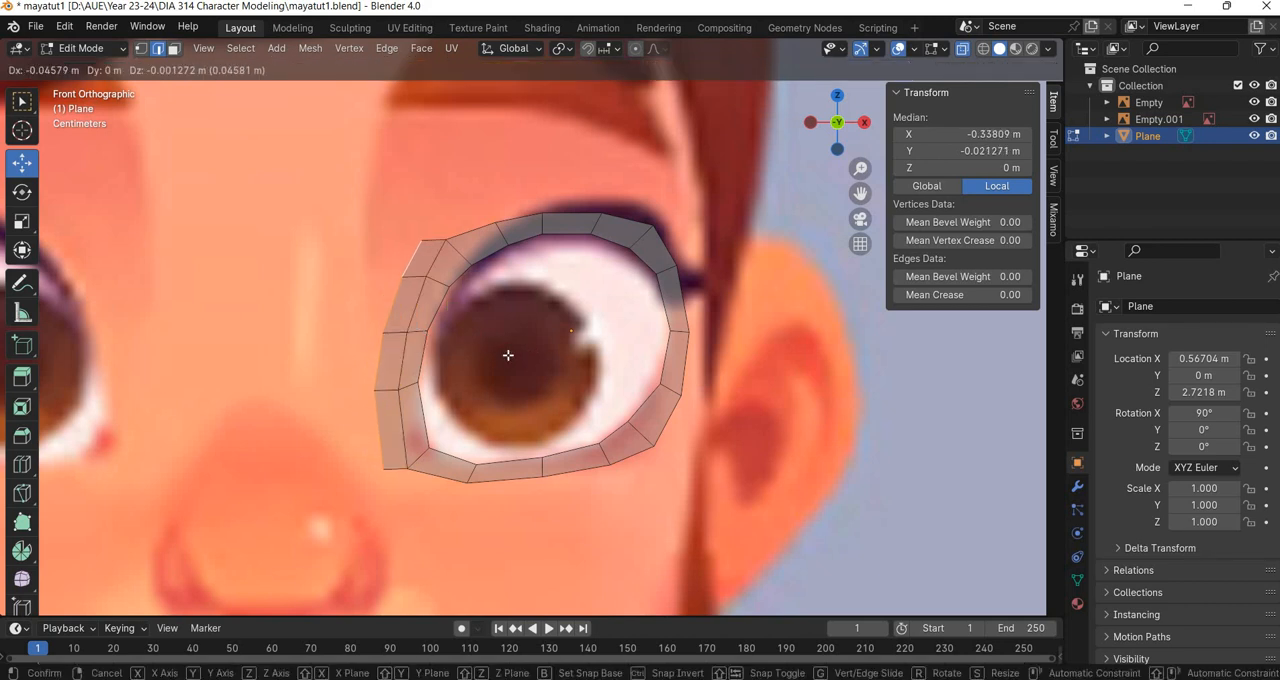
click(407, 364)
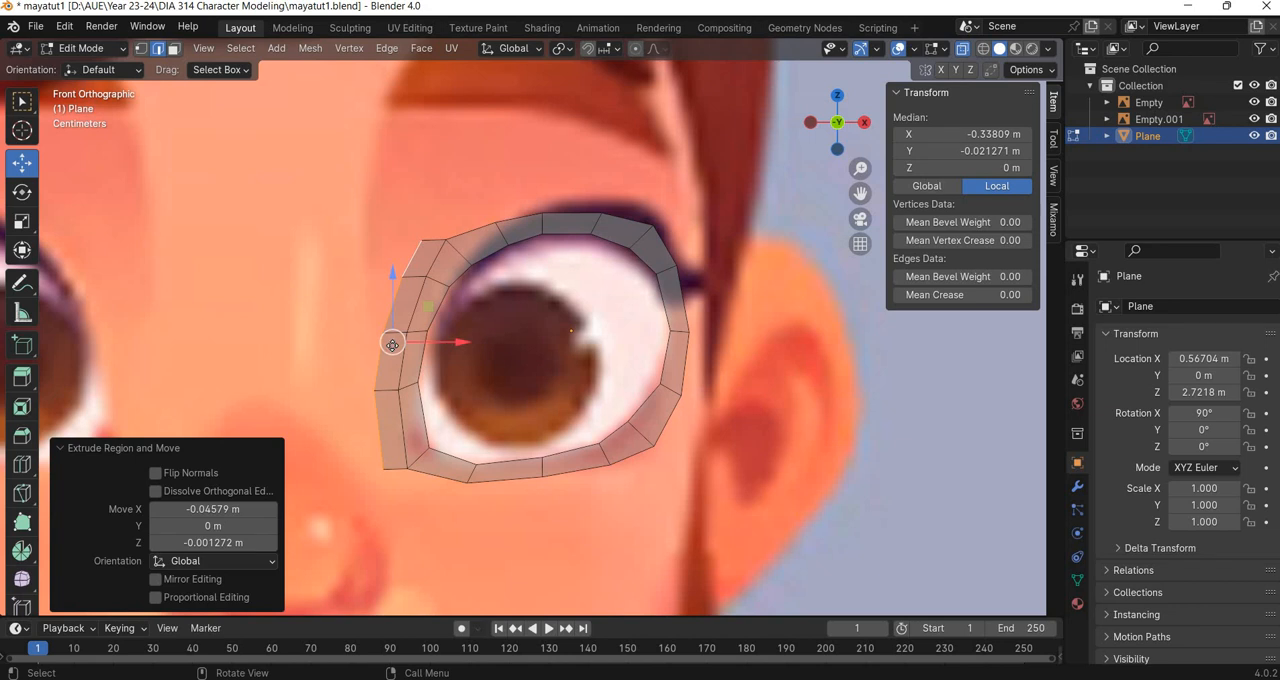
Shift the extruded nose-side edges about 0.134 m toward the nose along X, and bring them back about 0.125 m to leave a narrow strip.
key(e)
key(x)
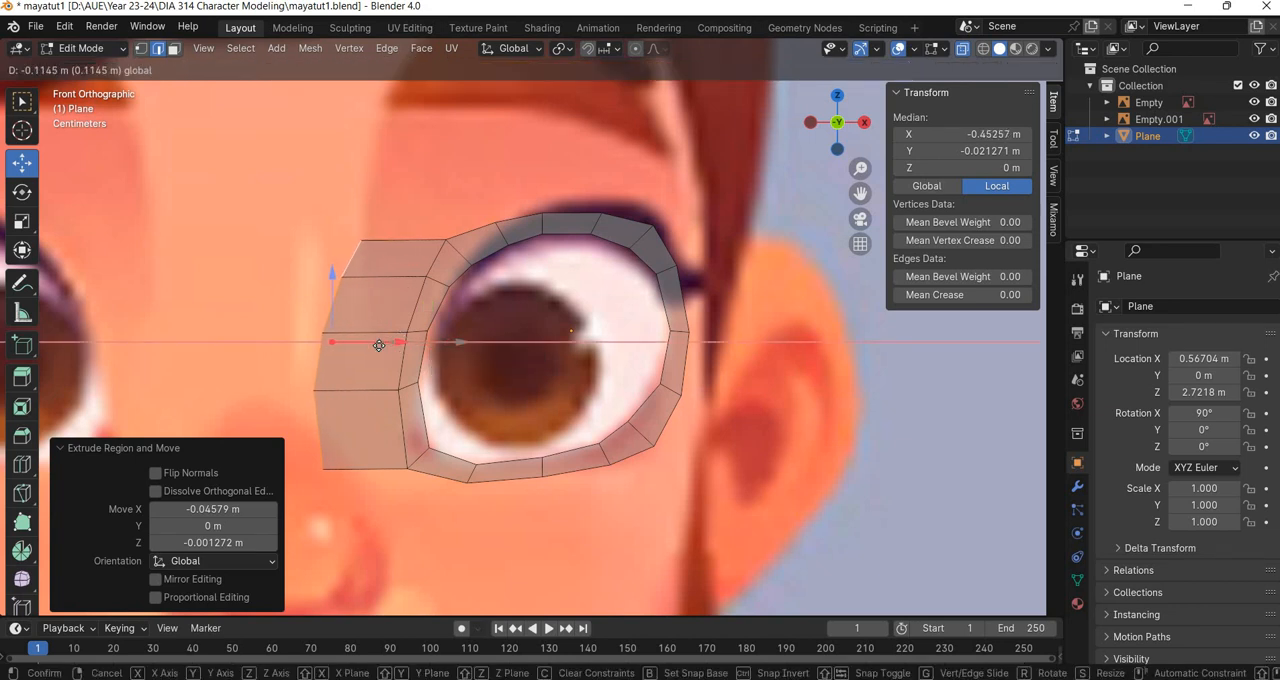
click(386, 378)
scroll(440, 339, down, 2)
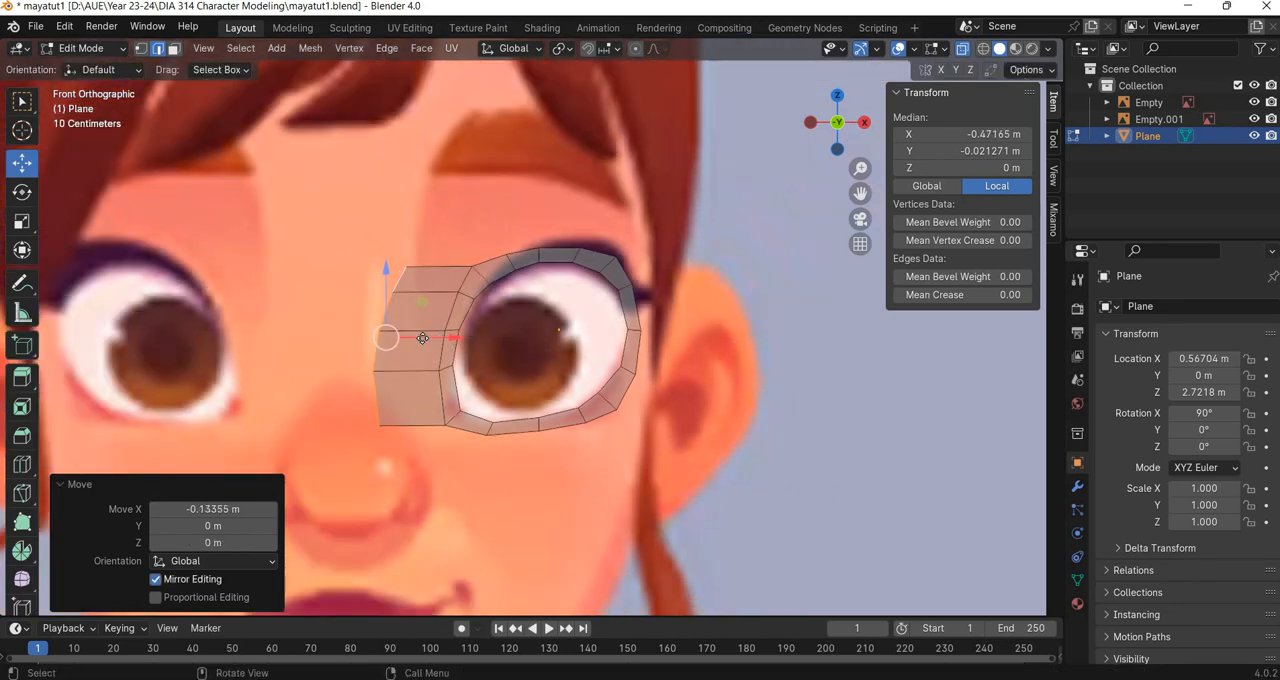
key(g)
key(x)
right_click(472, 351)
key(g)
key(x)
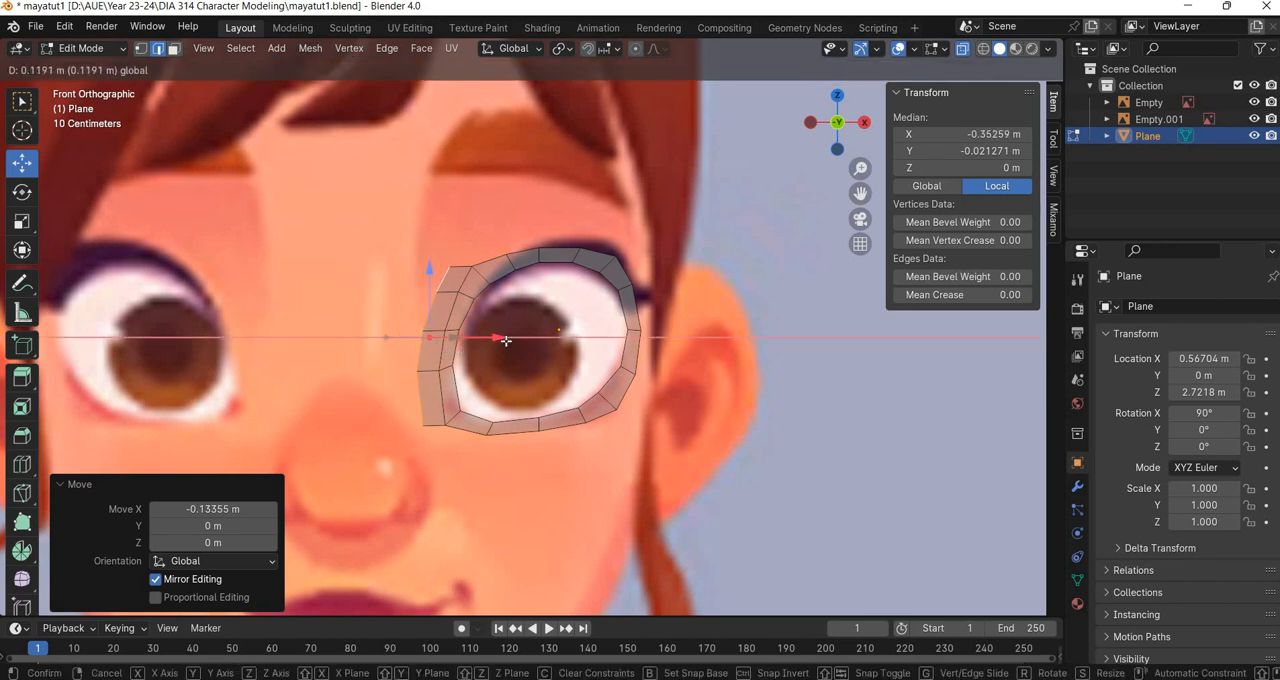
click(506, 341)
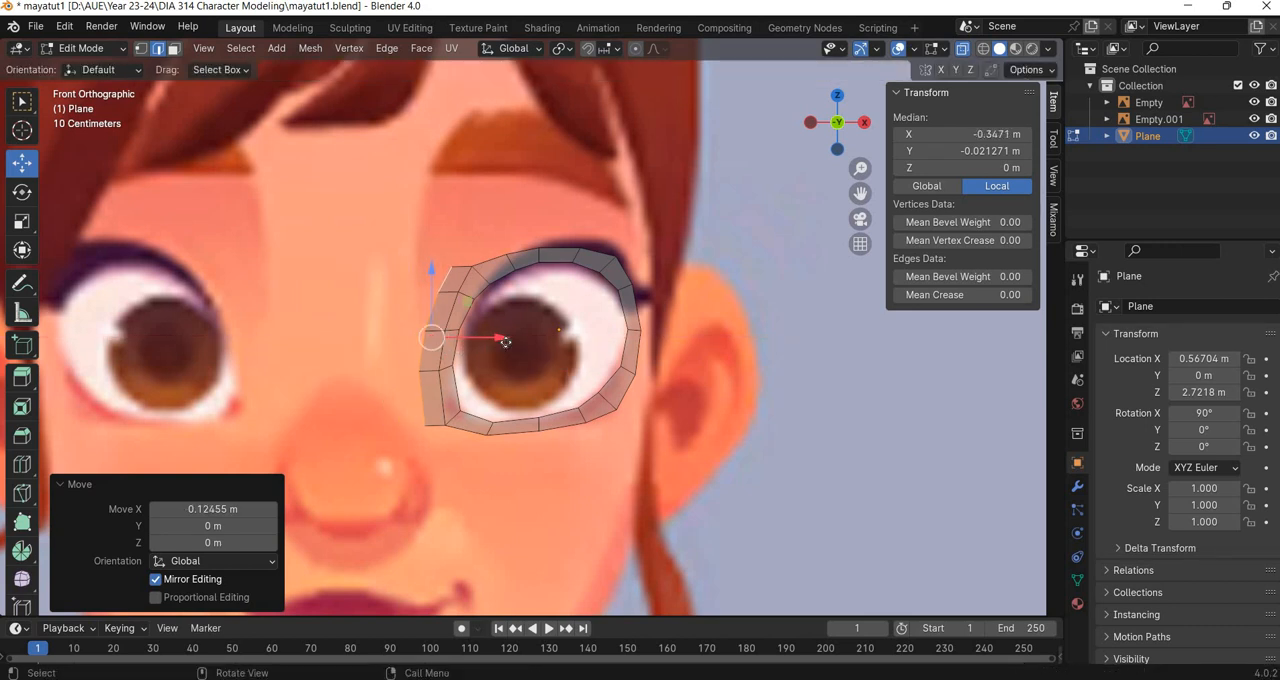
Extrude the nose-side edges twice more along X toward the face's centre, by about 0.143 m and 0.071 m.
key(e)
key(x)
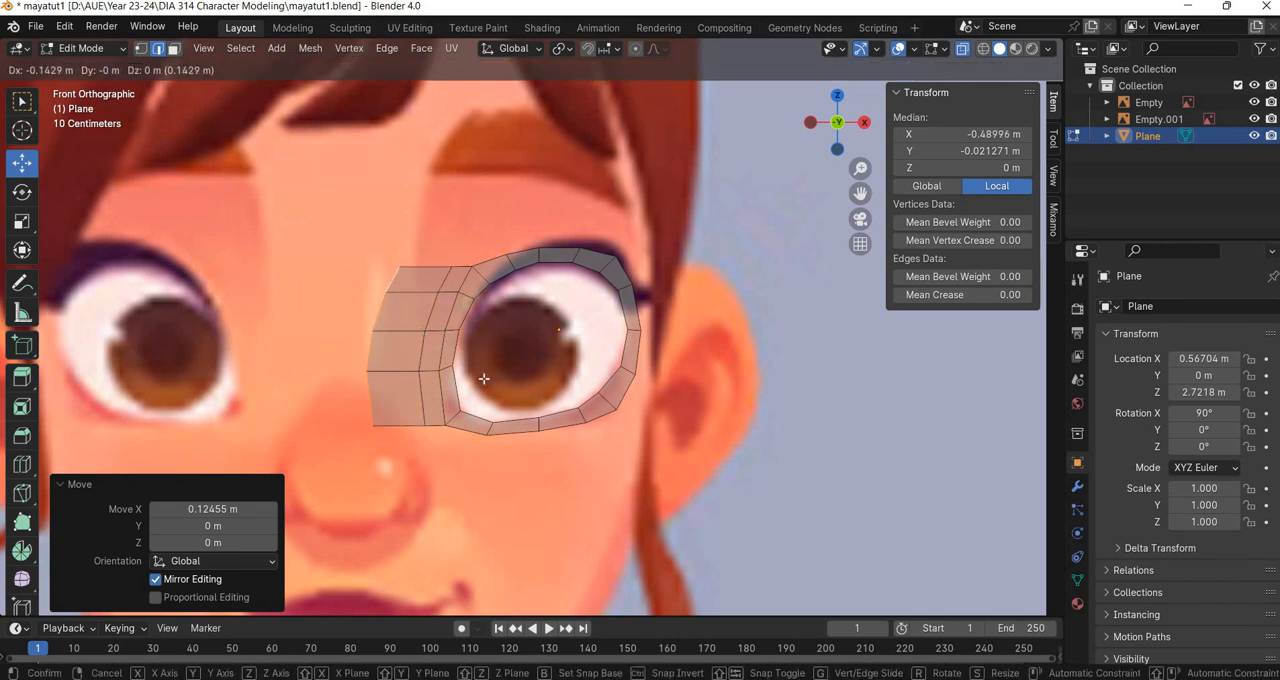
click(483, 378)
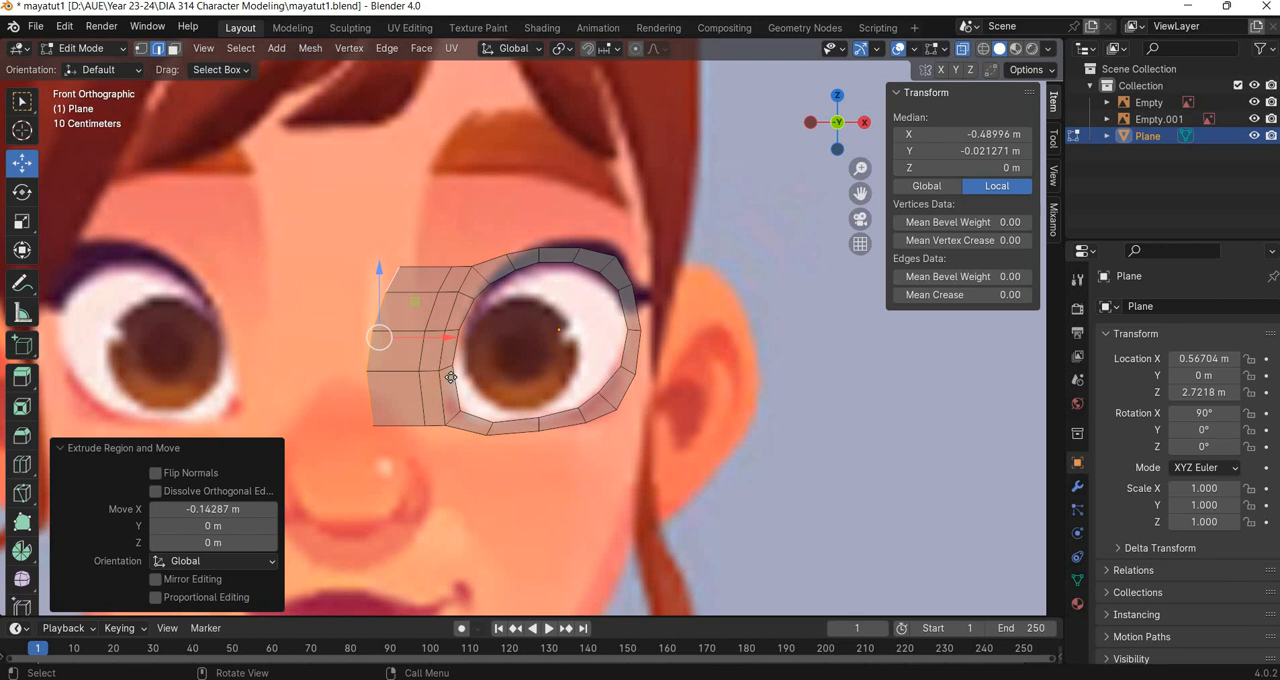
key(g)
click(146, 273)
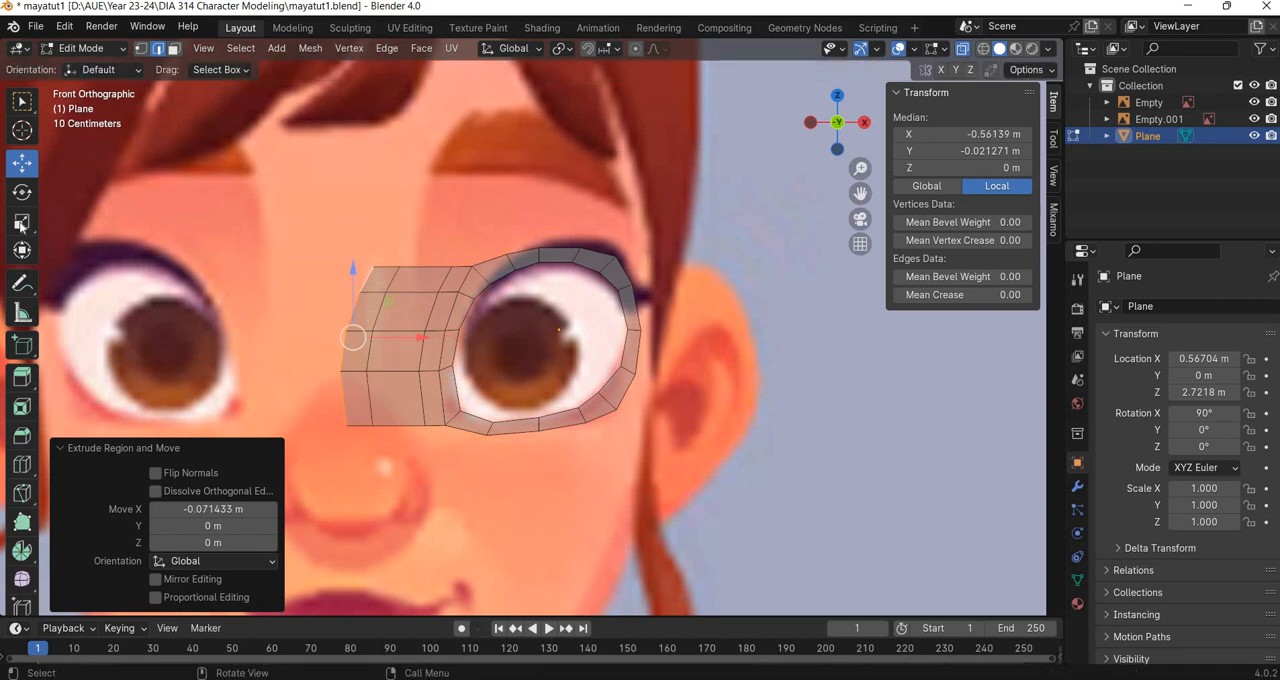
Straighten the innermost edge column by scaling it along X, and slide the neighbouring column's vertices along X to line up vertically.
click(22, 221)
drag(404, 337, 371, 336)
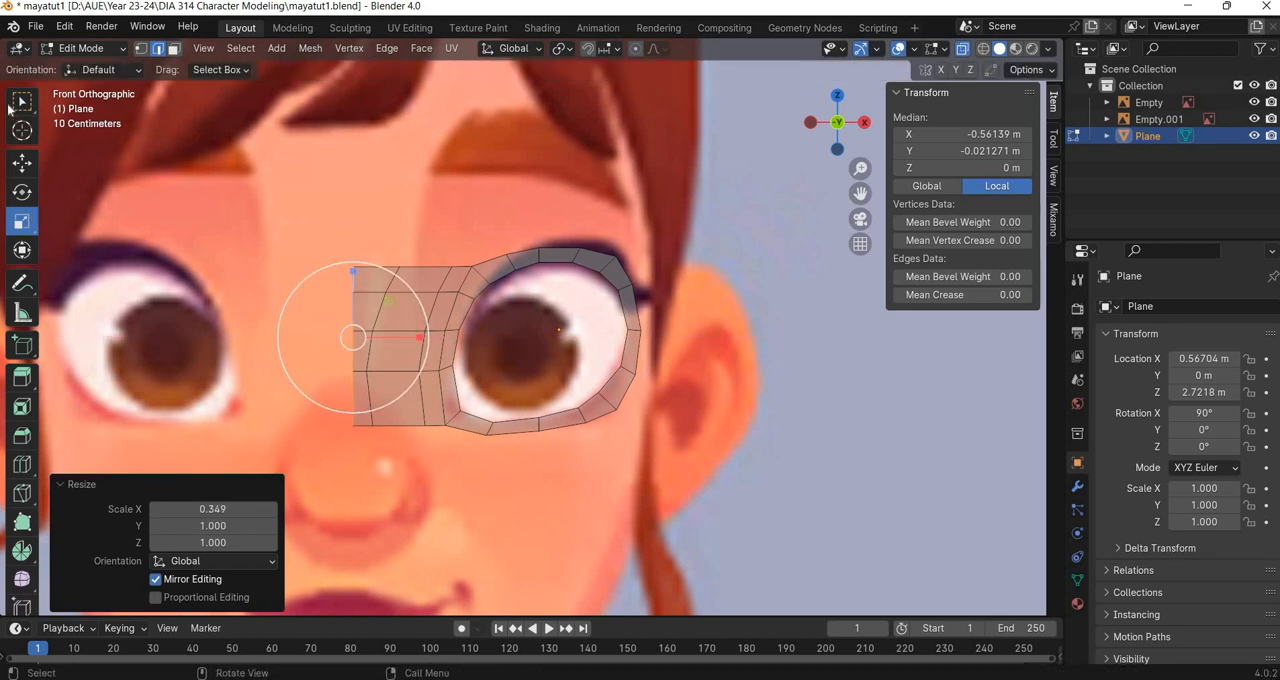
click(141, 48)
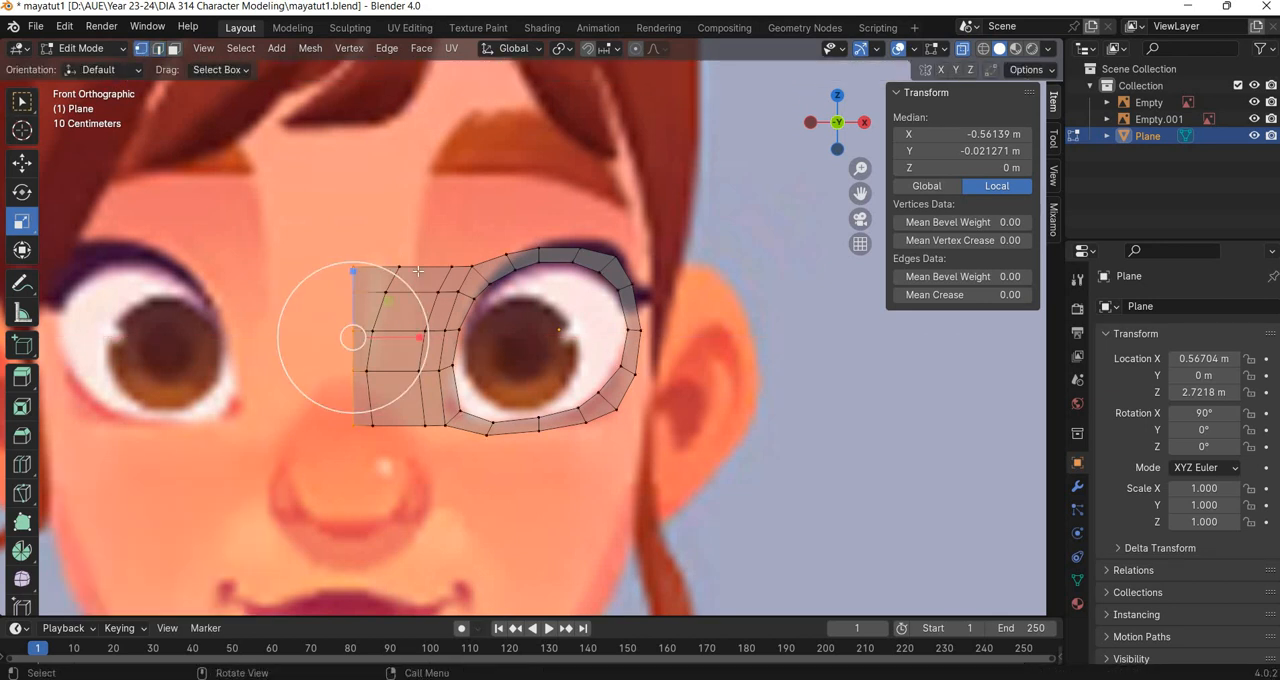
click(399, 266)
drag(465, 267, 419, 292)
click(20, 167)
drag(421, 292, 410, 292)
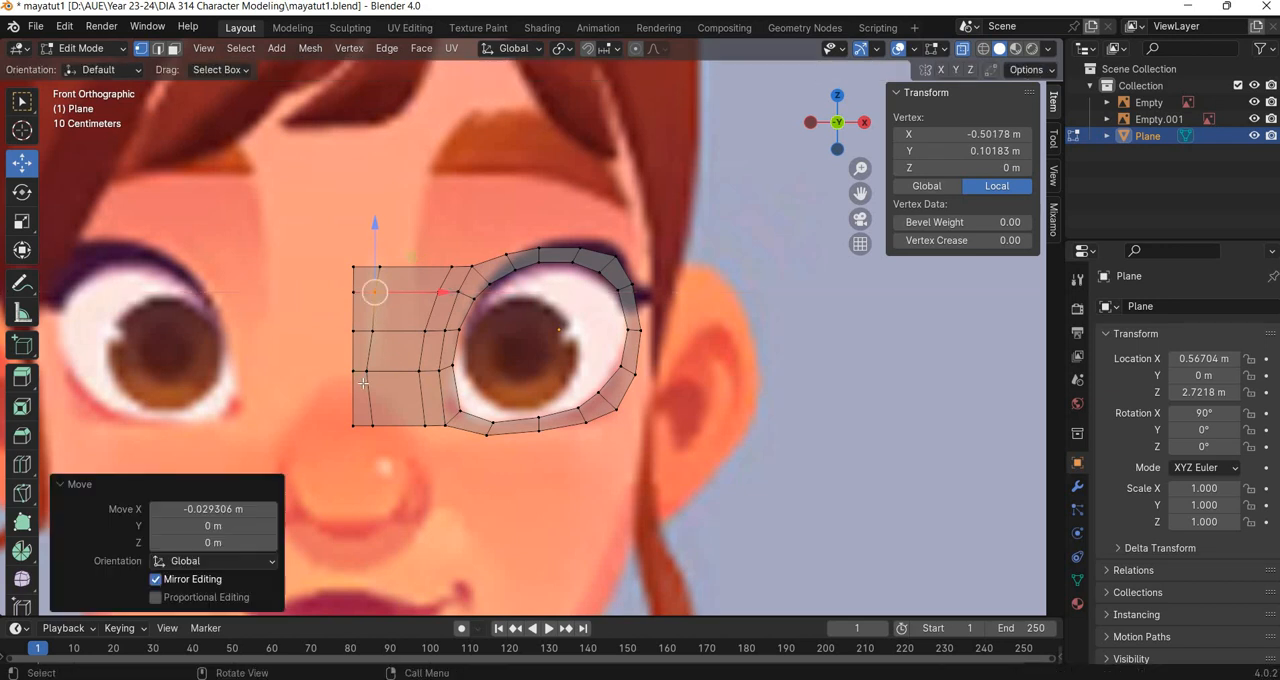
drag(363, 383, 411, 372)
drag(378, 442, 427, 426)
drag(373, 282, 421, 268)
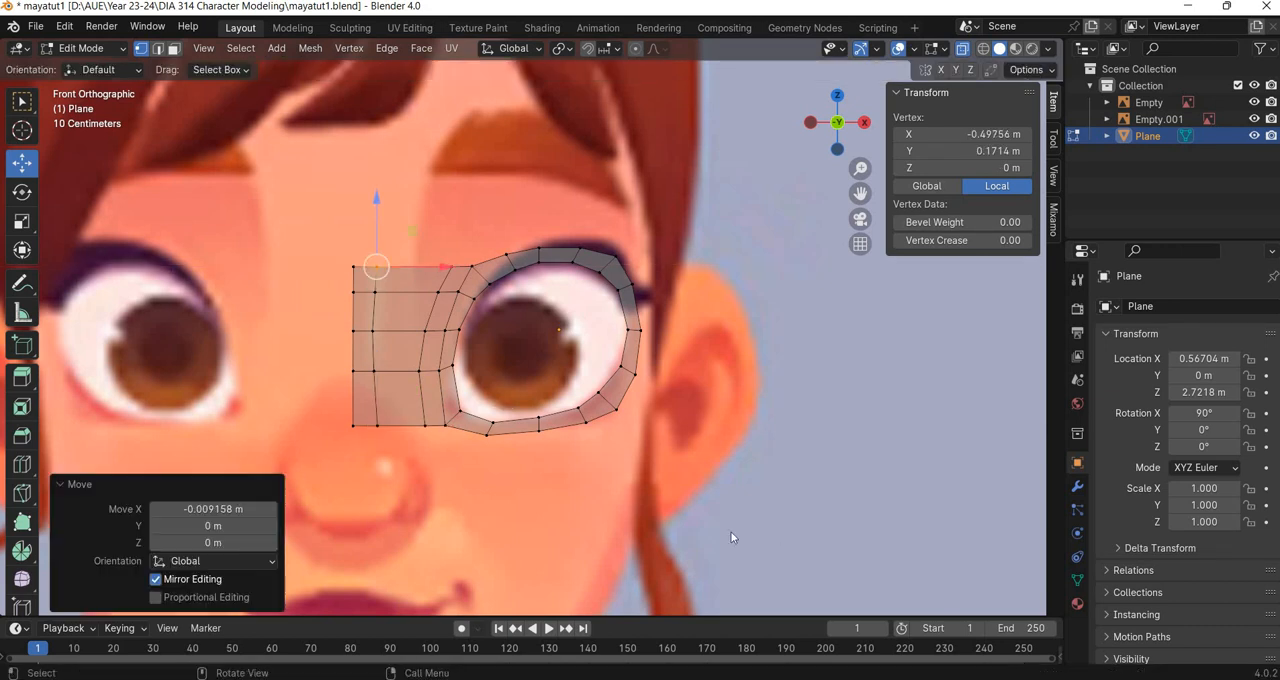
Leave mesh editing and add a Mirror modifier to the eye mesh.
key(Tab)
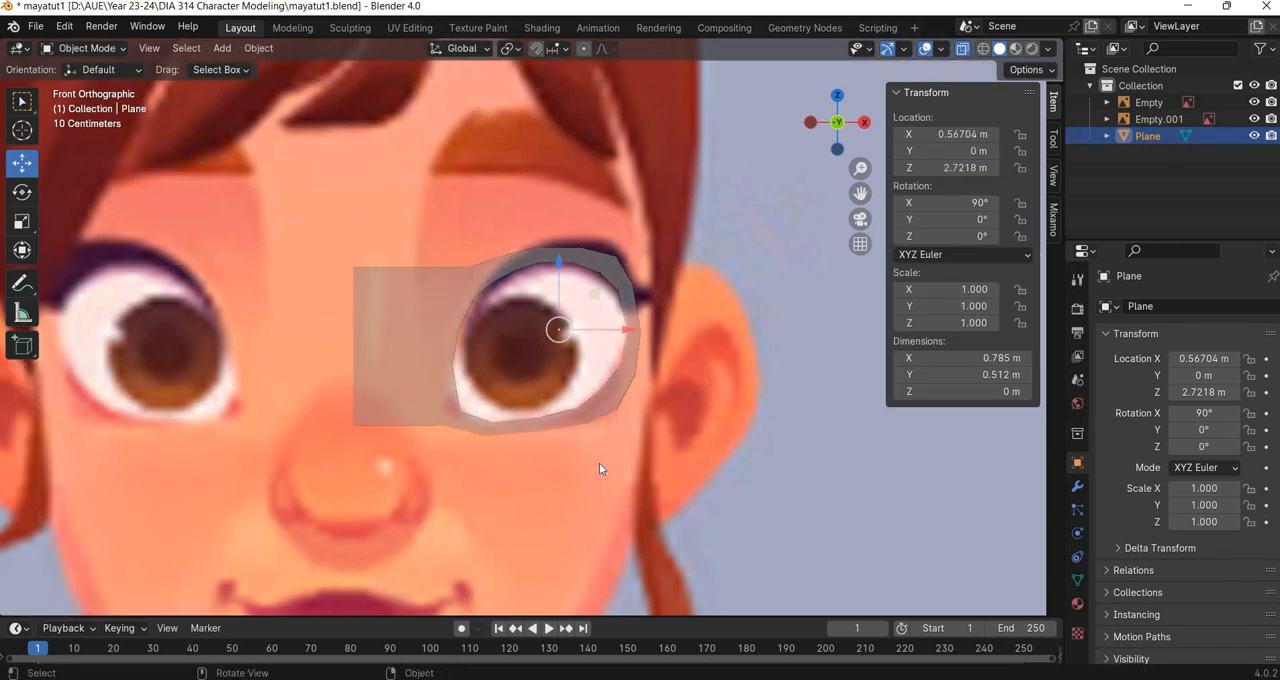
click(1078, 487)
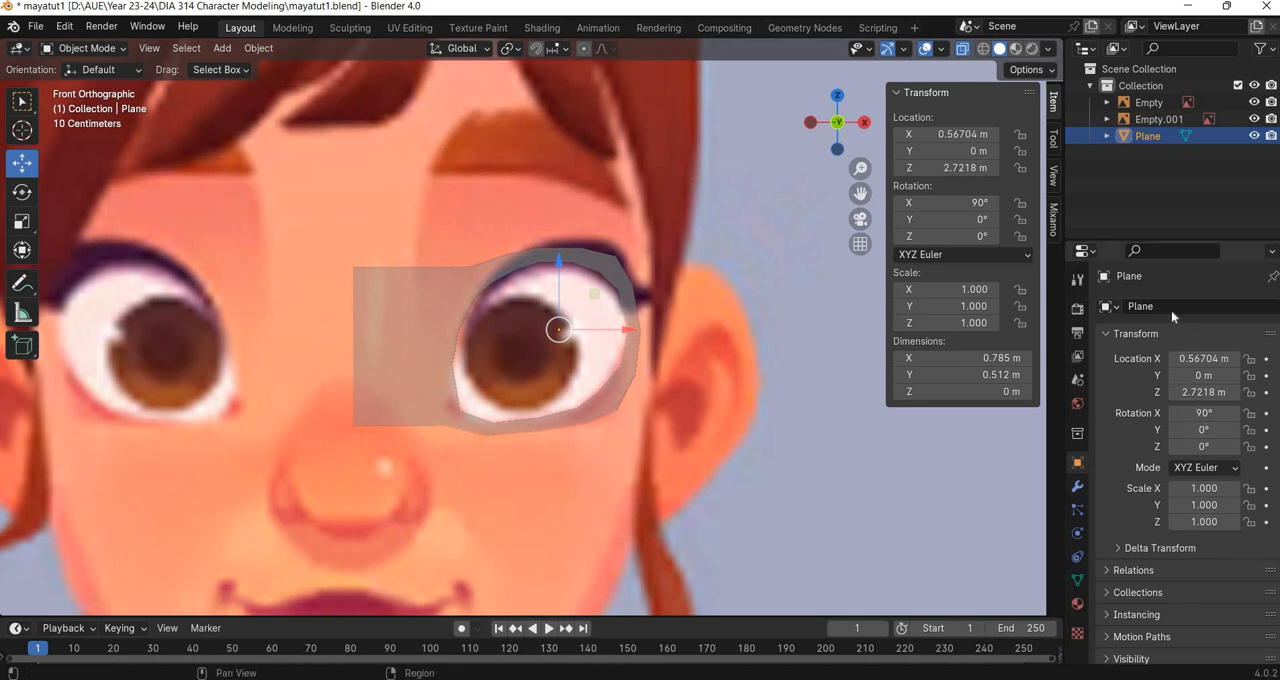
click(1171, 309)
text(mirr)
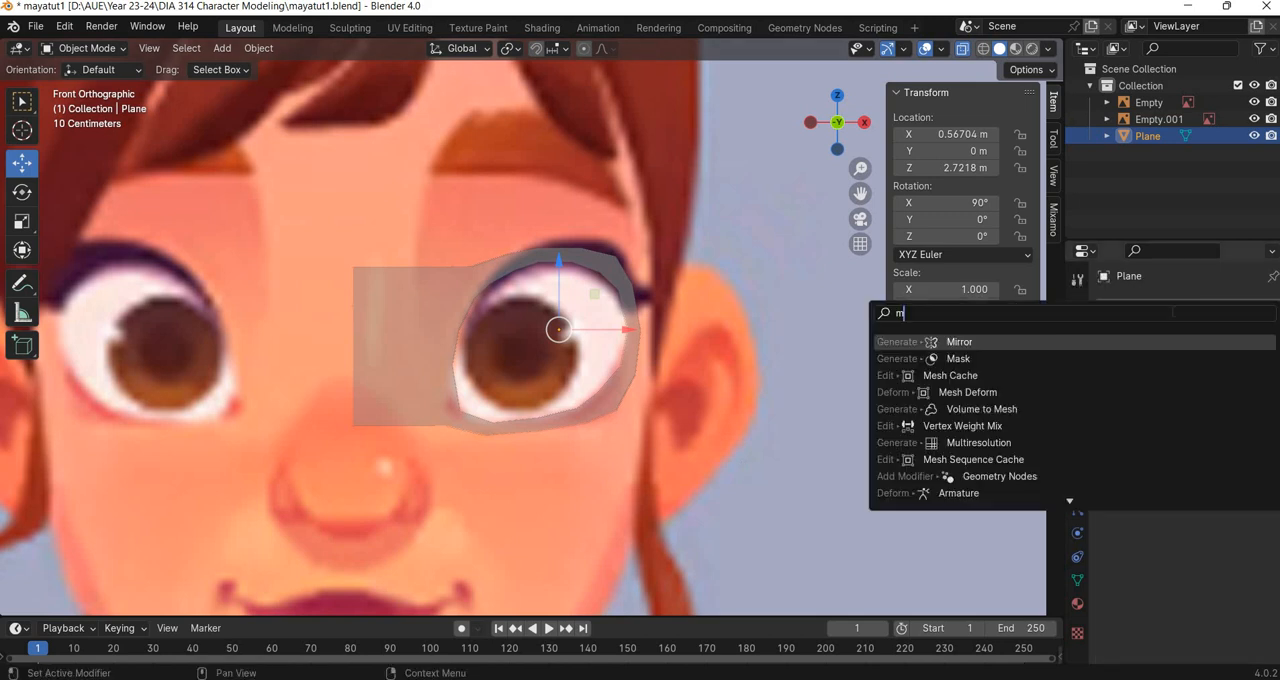
click(1027, 343)
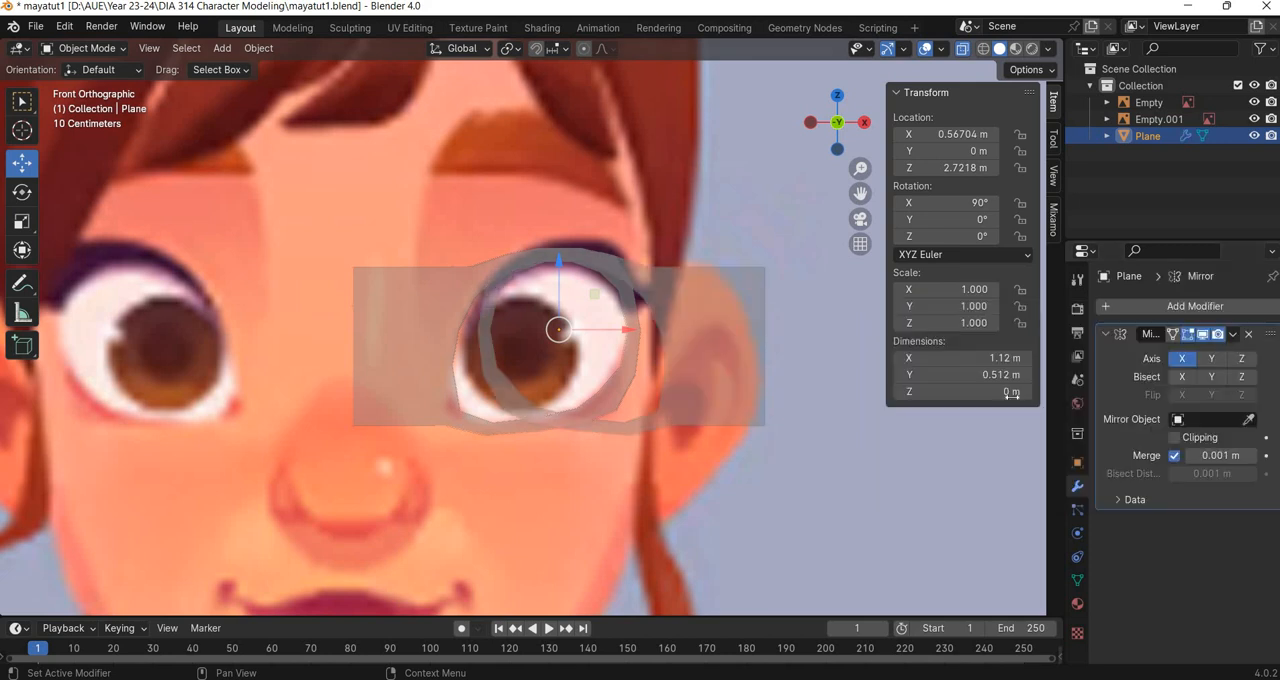
Move only the eye mesh's origin about -0.588 m along X to the centre of the face.
click(1028, 69)
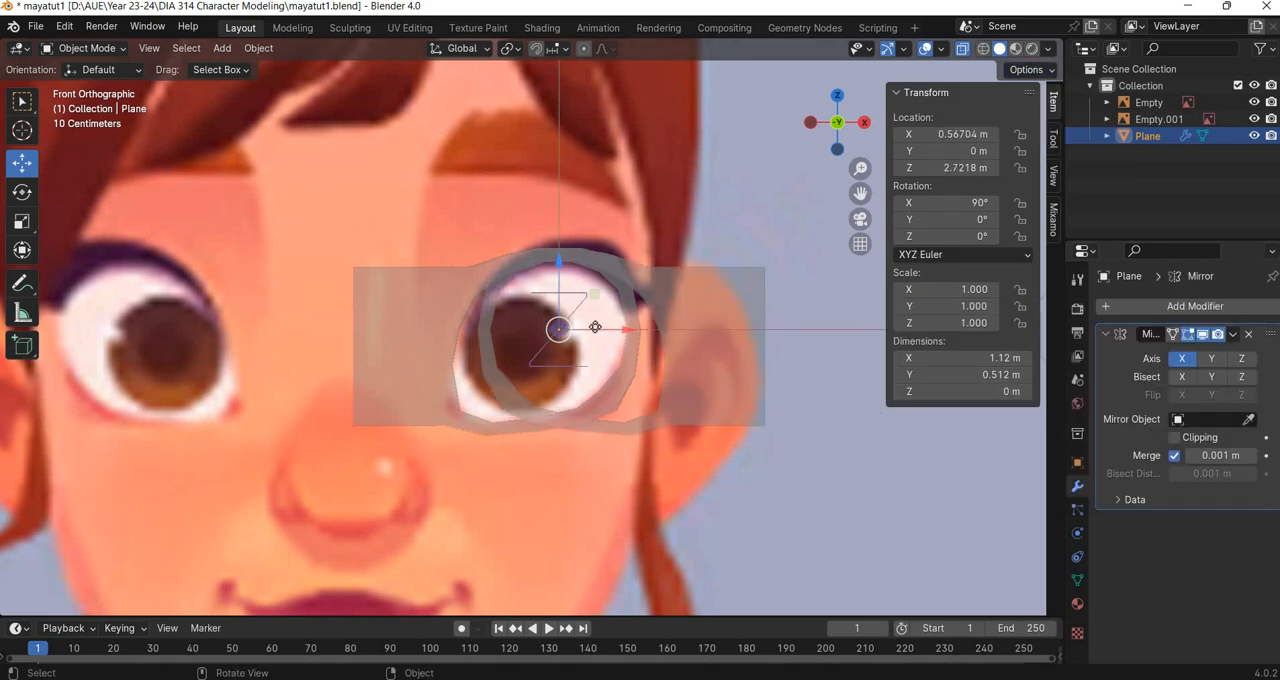
key(g)
key(x)
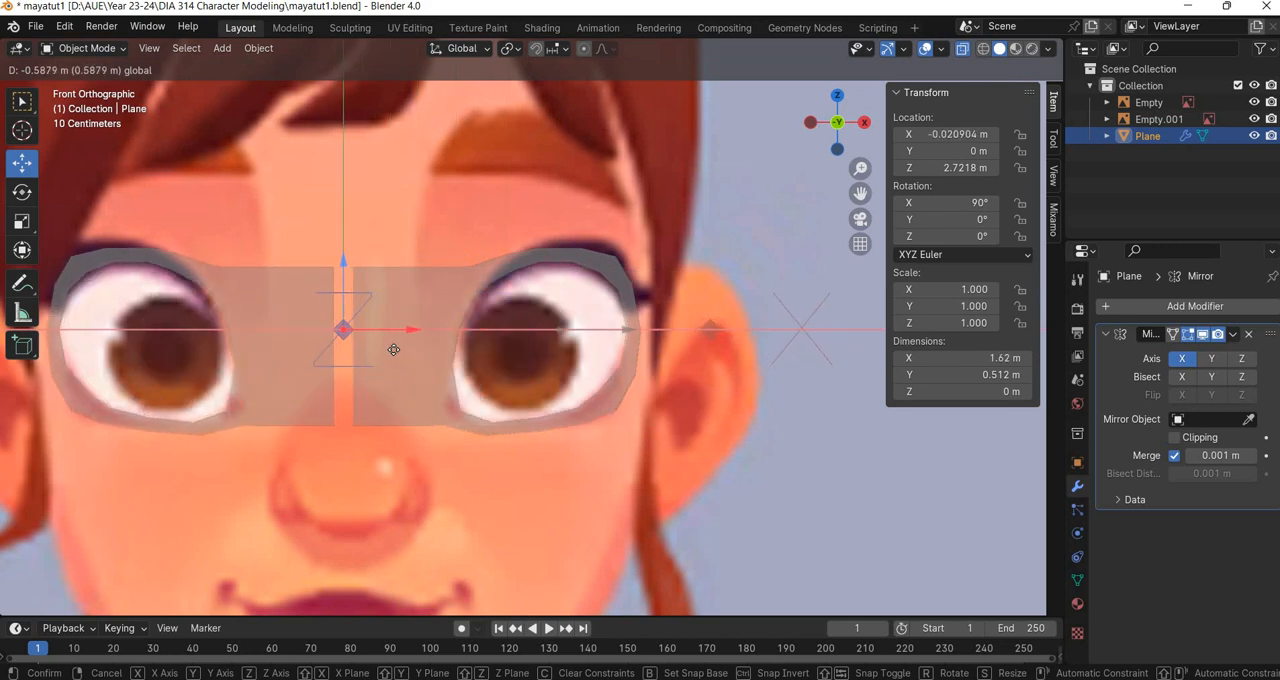
click(339, 375)
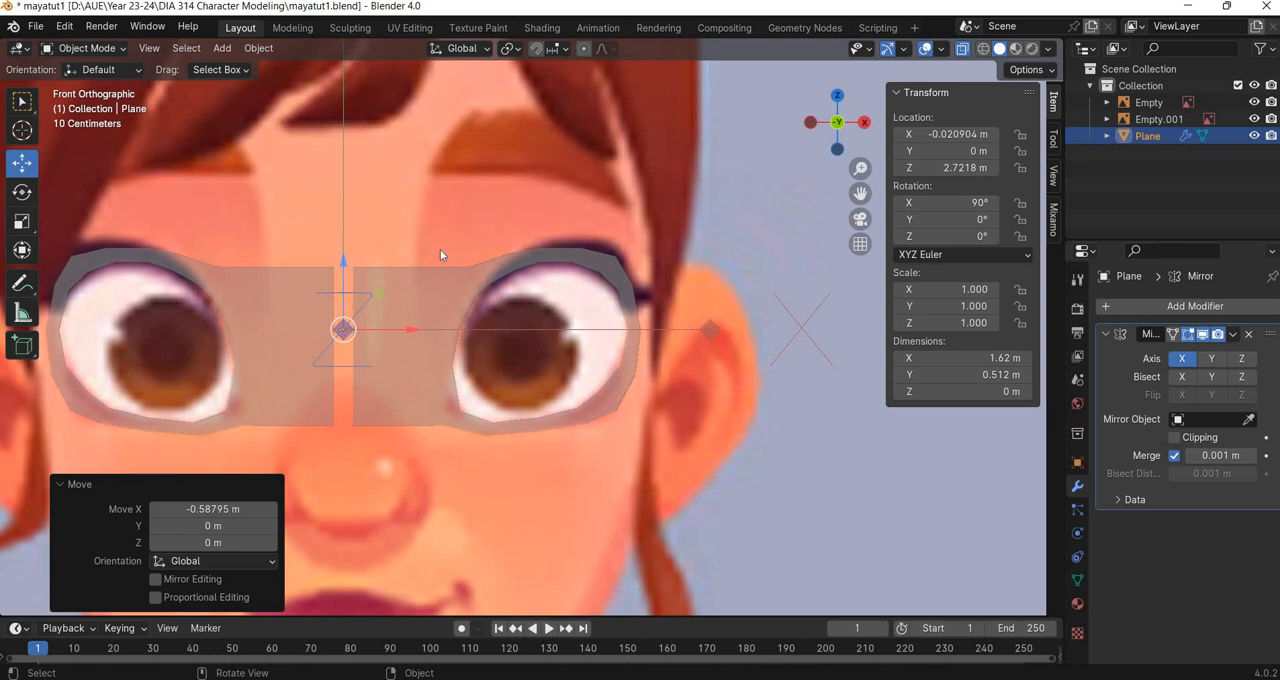
Move the innermost vertex column about -0.033 m on X to the mirror seam, and enable mirror clipping with a 0.031 m merge distance.
key(Tab)
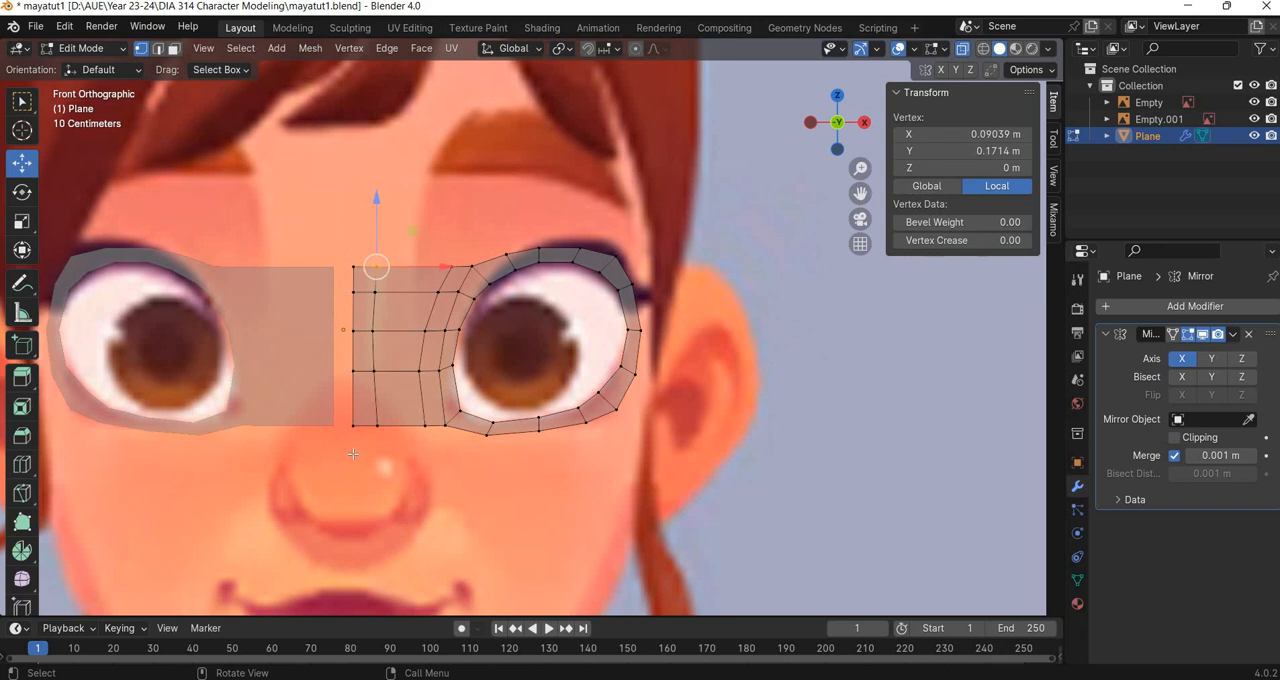
drag(340, 450, 364, 254)
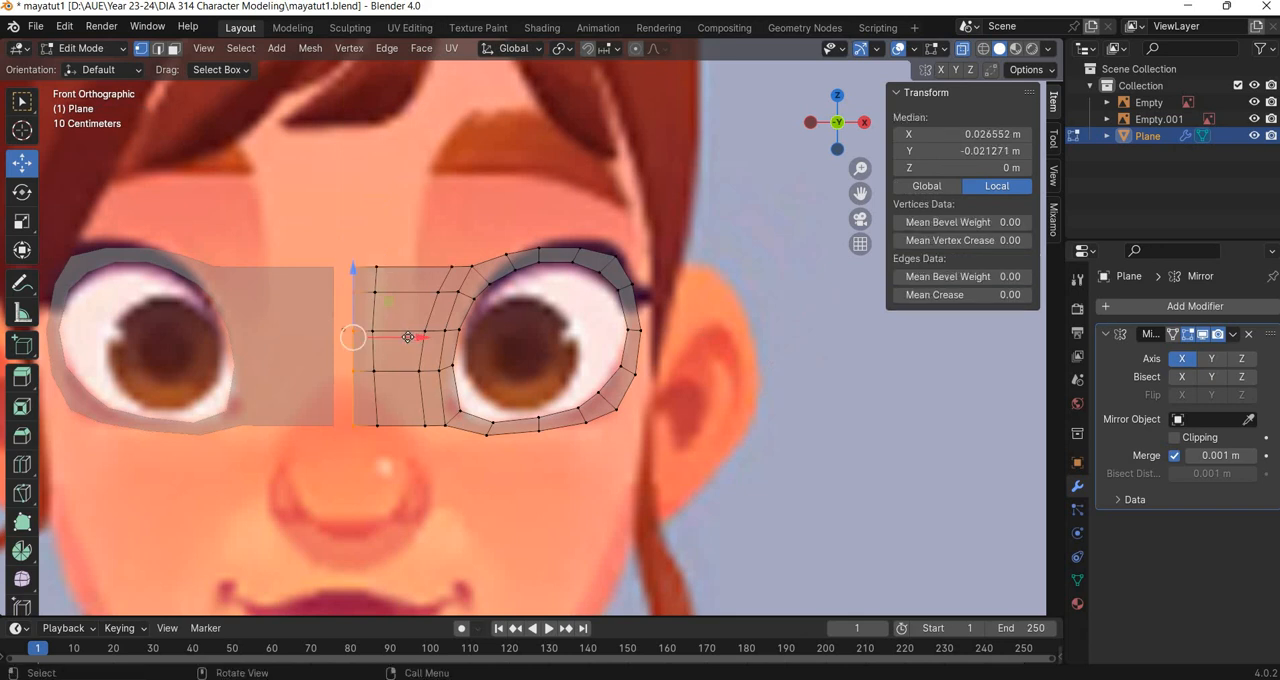
drag(408, 337, 396, 337)
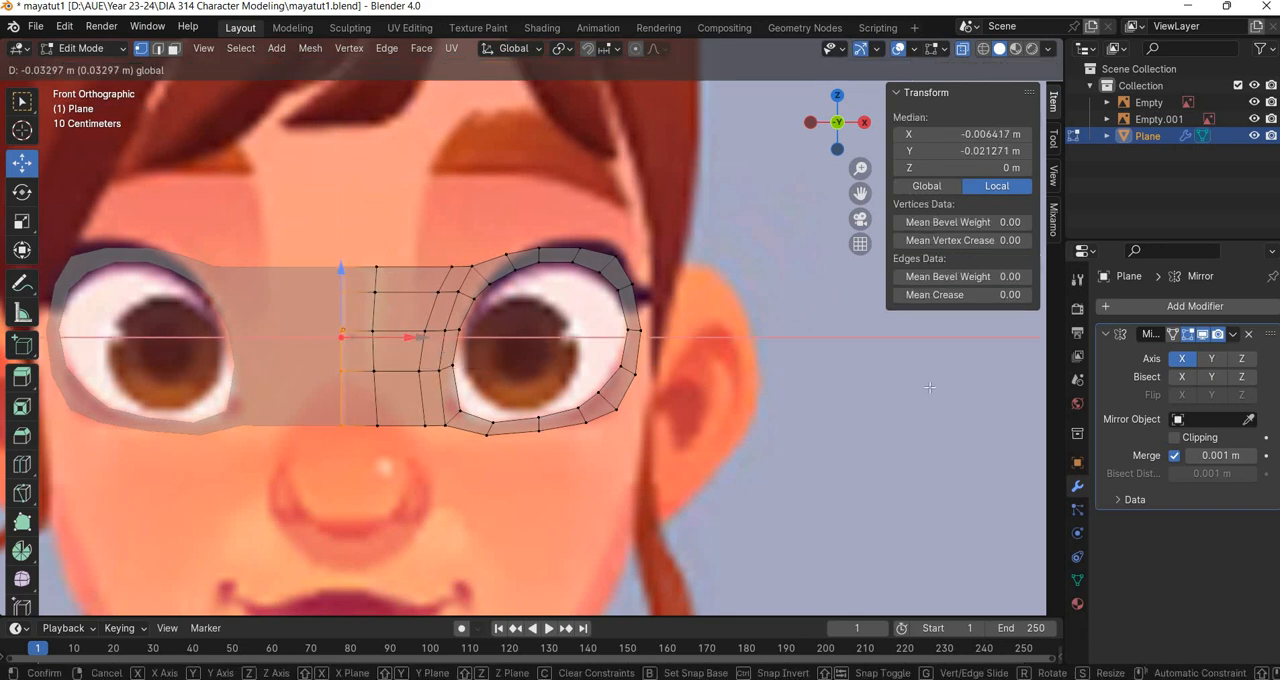
click(1174, 437)
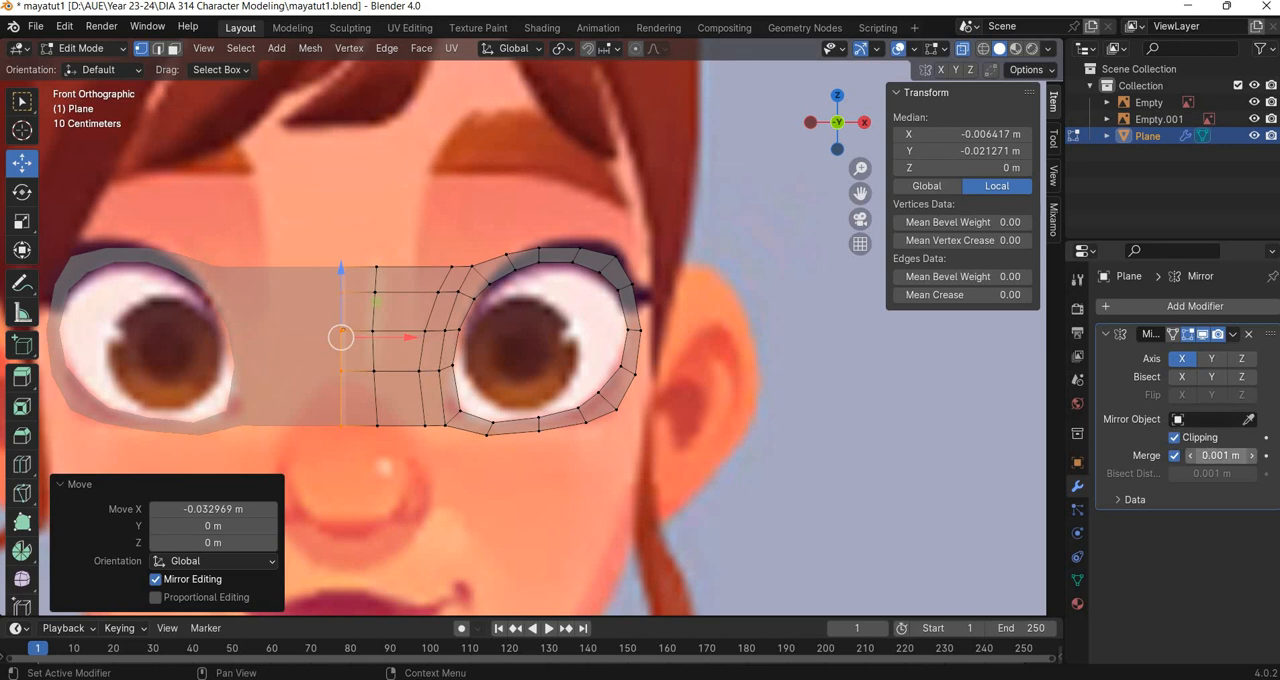
drag(1220, 455, 1250, 455)
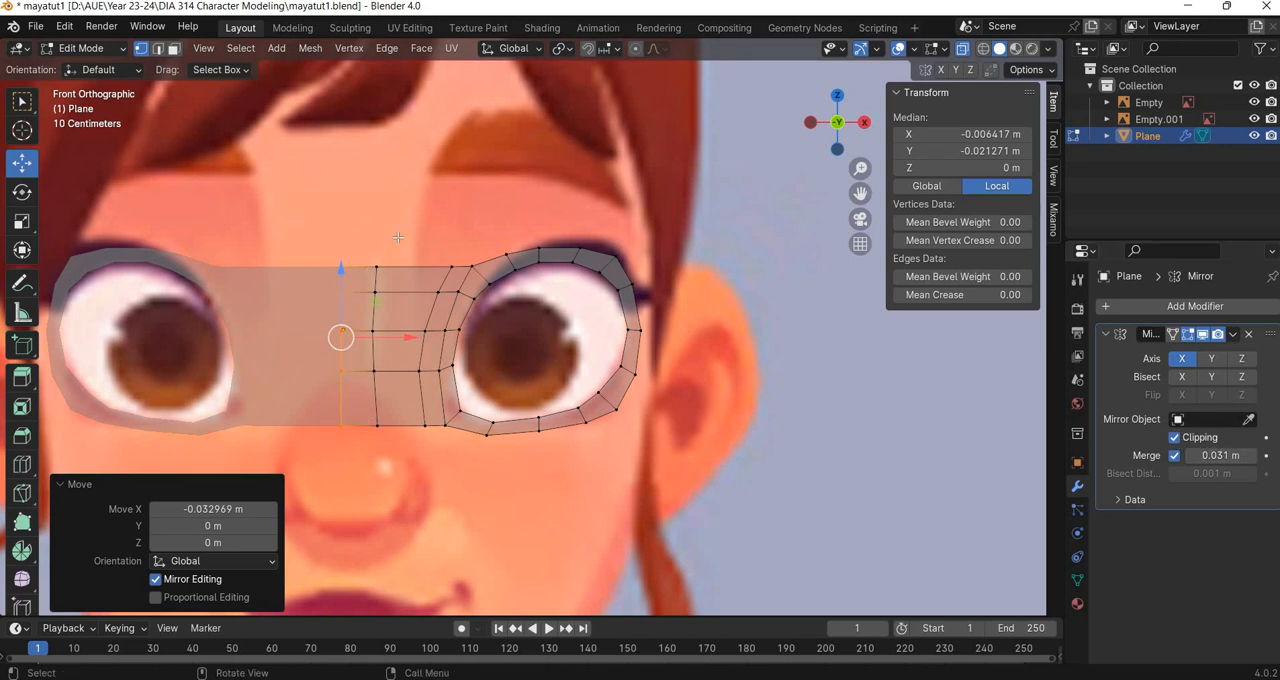
Try to shift the vertex column beside the mirror seam about -0.005 m along X.
alt+click(376, 354)
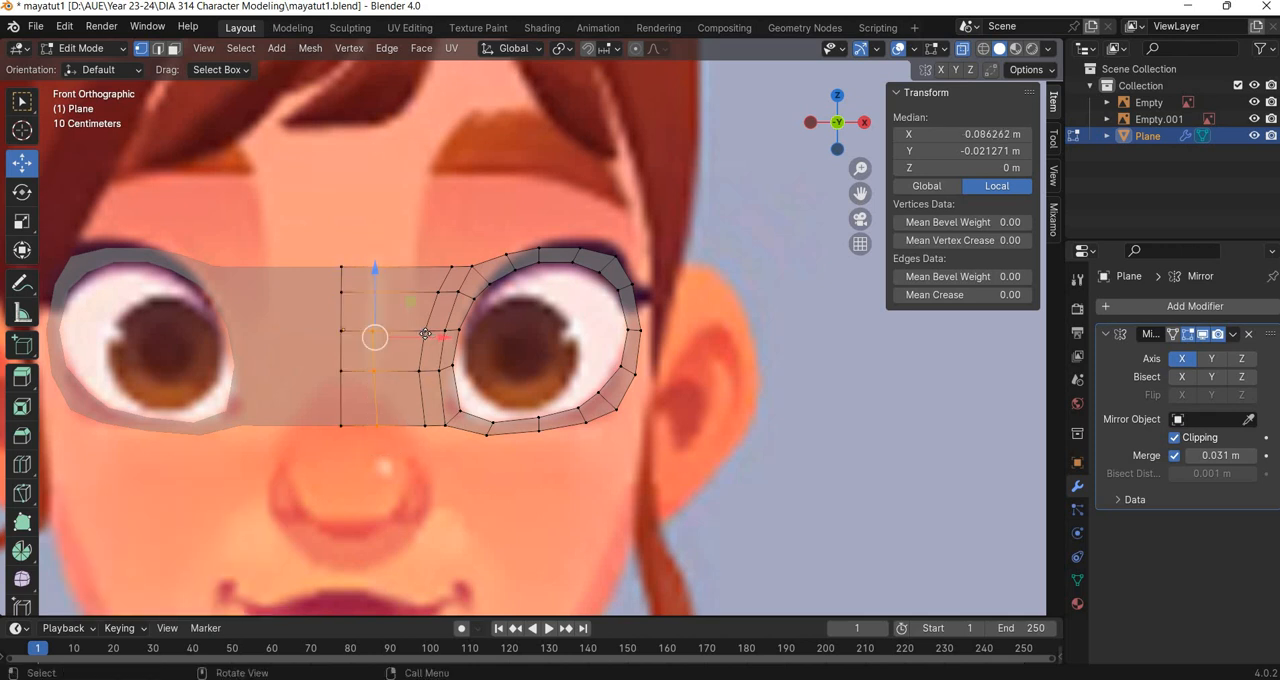
drag(424, 333, 421, 334)
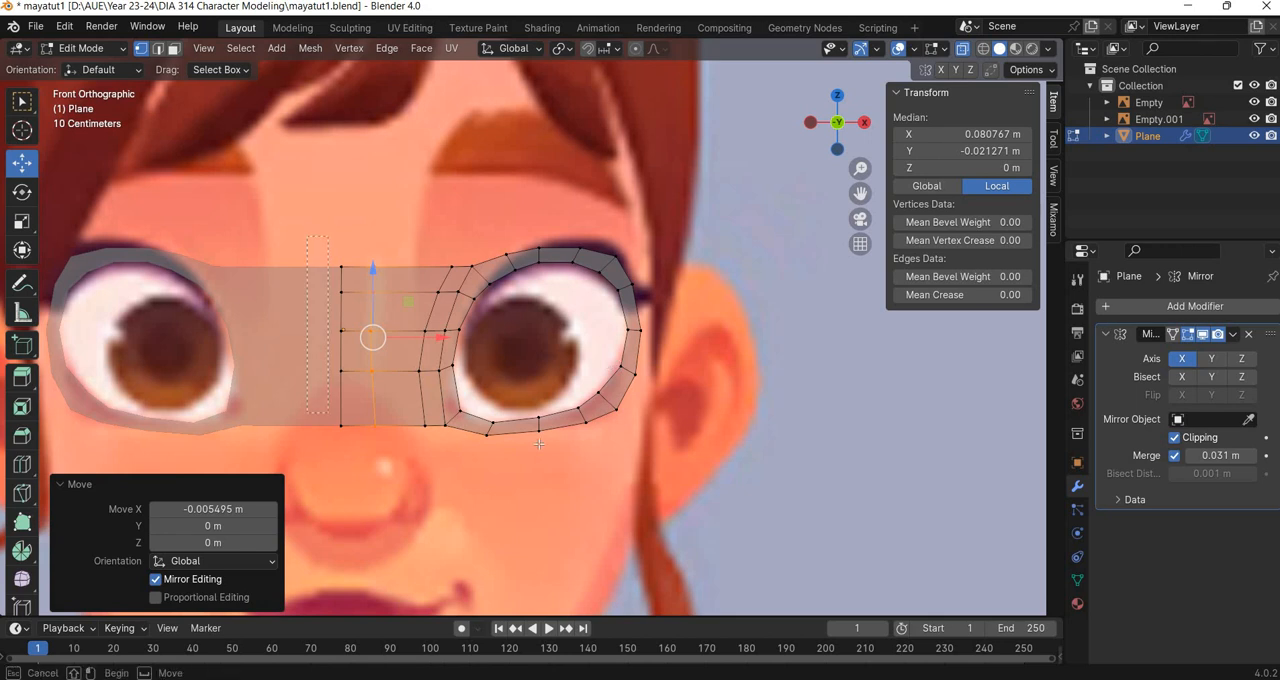
key(ctrl+z)
key(ctrl+z)
Move the entire eye mesh about -2.753 m along Y to line it up with the eye area in the side reference.
middle_drag(675, 415, 458, 414)
scroll(458, 414, down, 3)
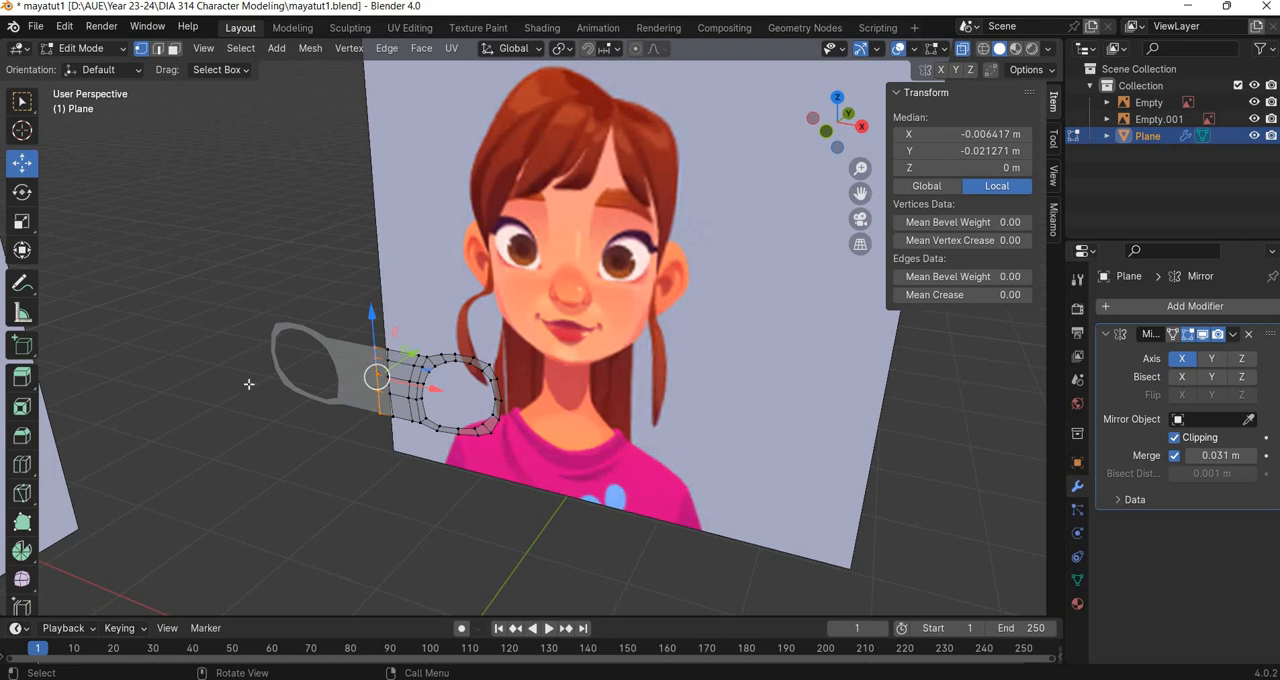
middle_drag(249, 384, 421, 459)
click(598, 519)
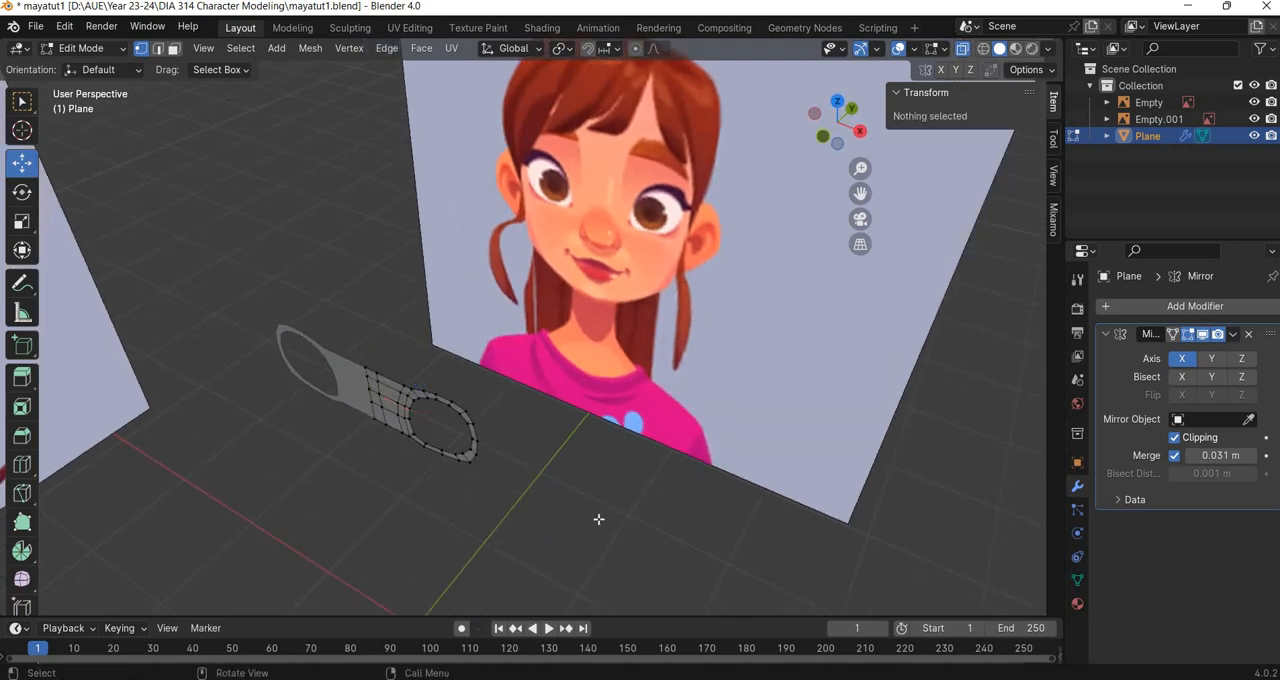
key(a)
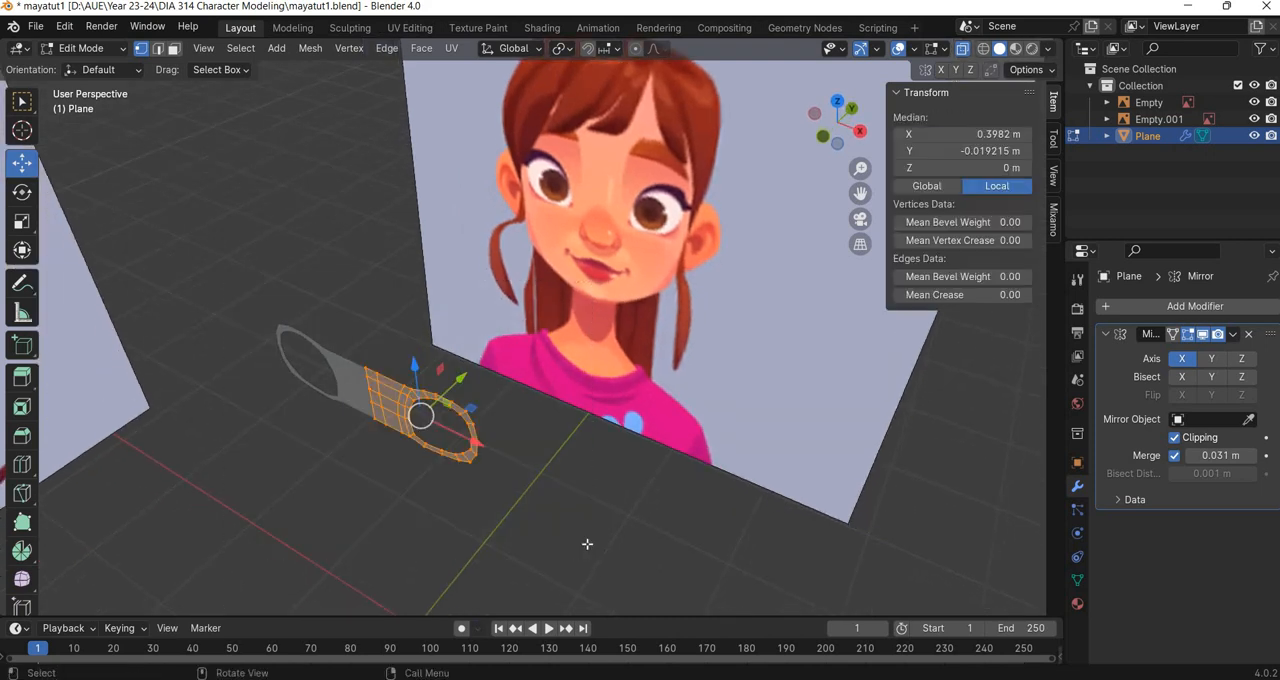
key(KP_3)
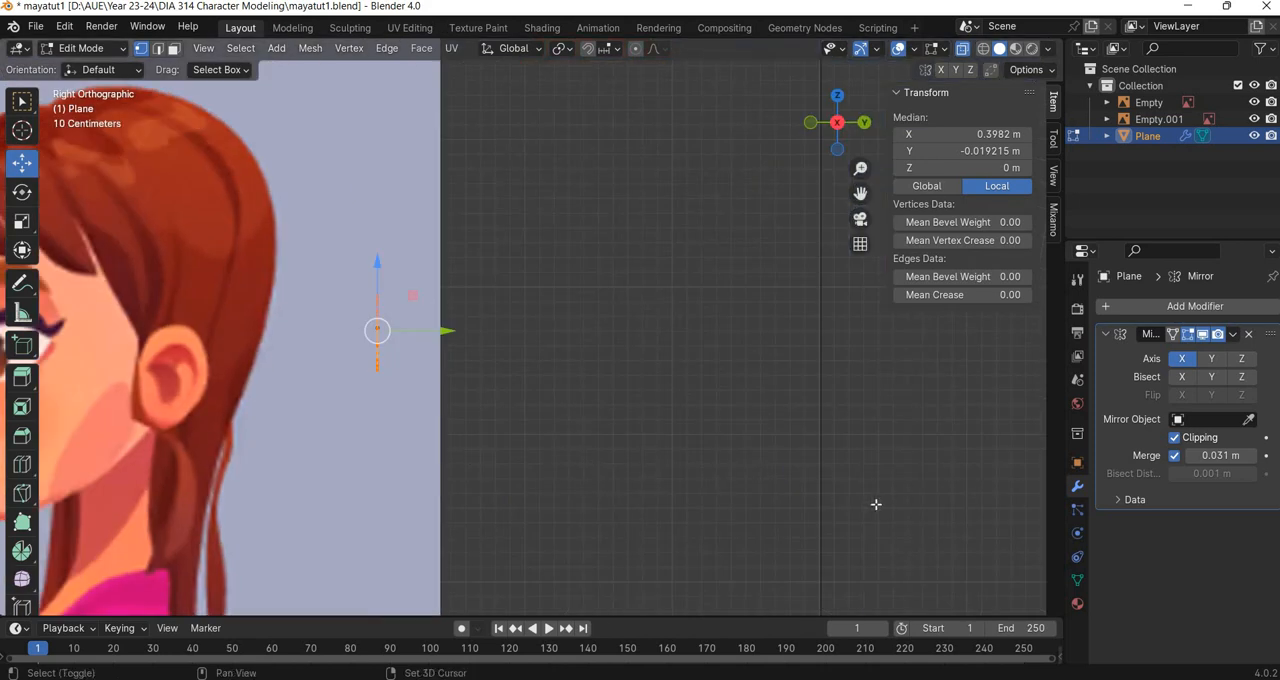
shift+middle_drag(451, 331, 878, 404)
key(g)
key(y)
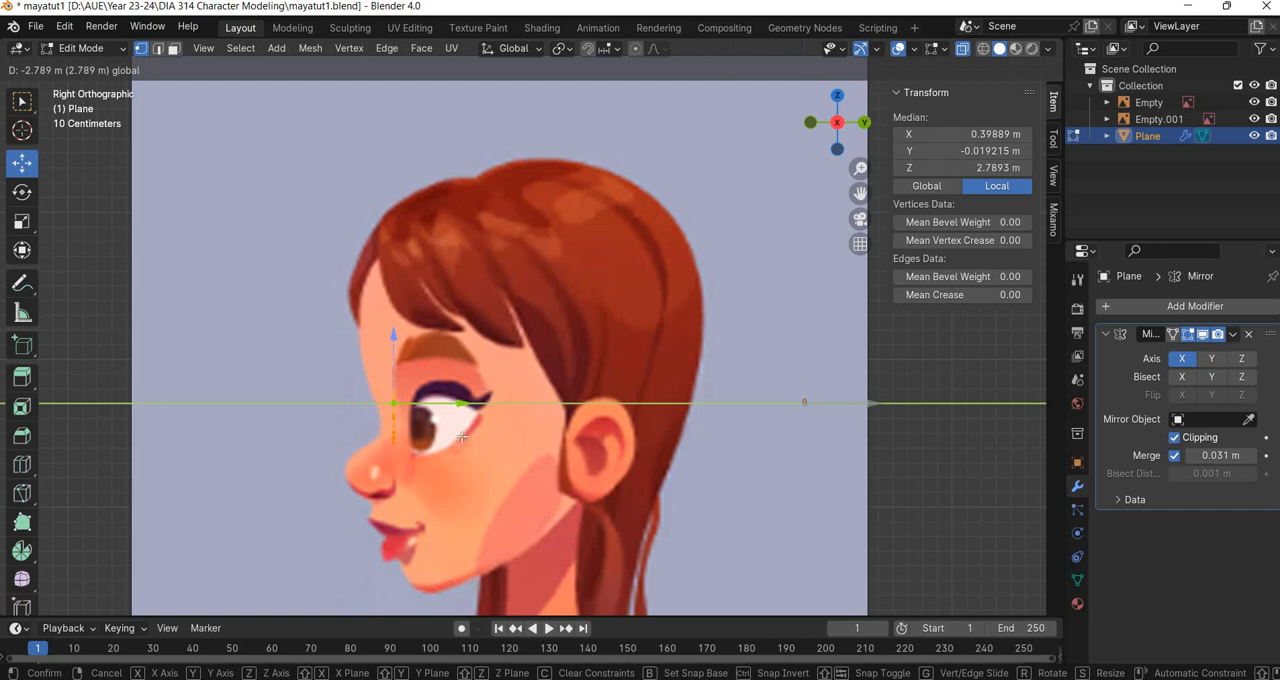
click(468, 429)
scroll(614, 329, up, 6)
shift+middle_drag(664, 273, 894, 42)
Move the vertex column on the mirror seam about -0.128 m along Y, towards the nose bridge profile.
key(KP_1)
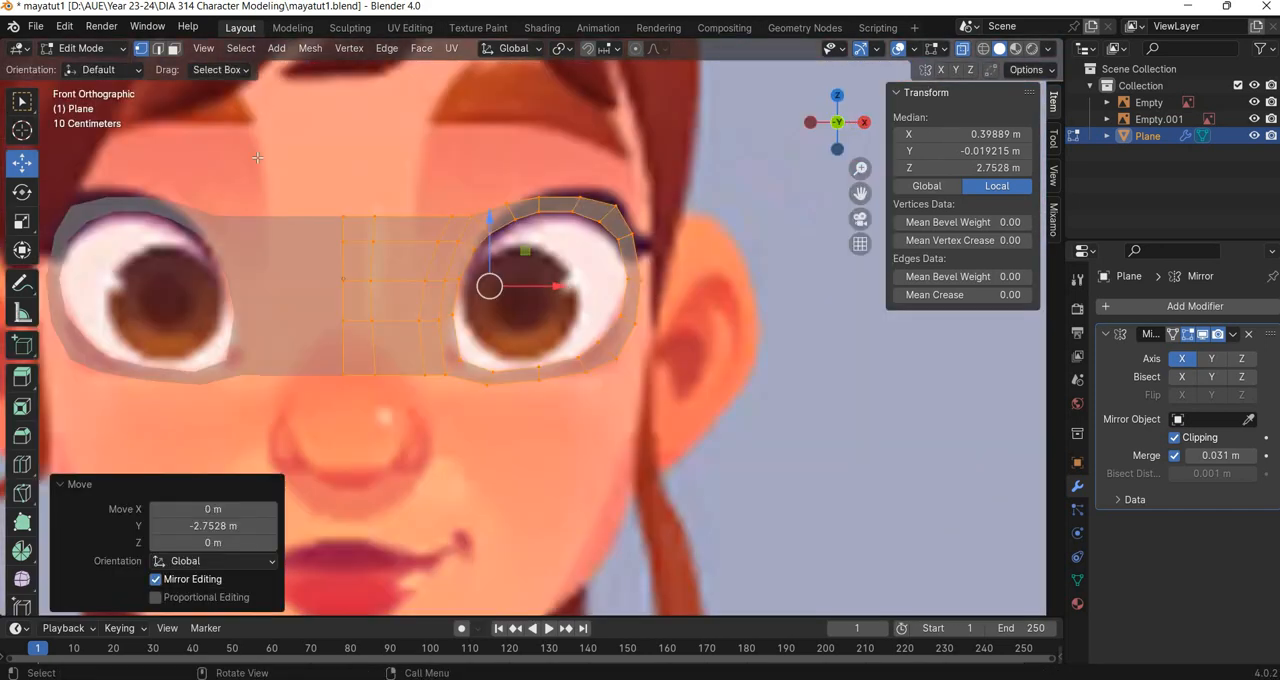
alt+click(345, 285)
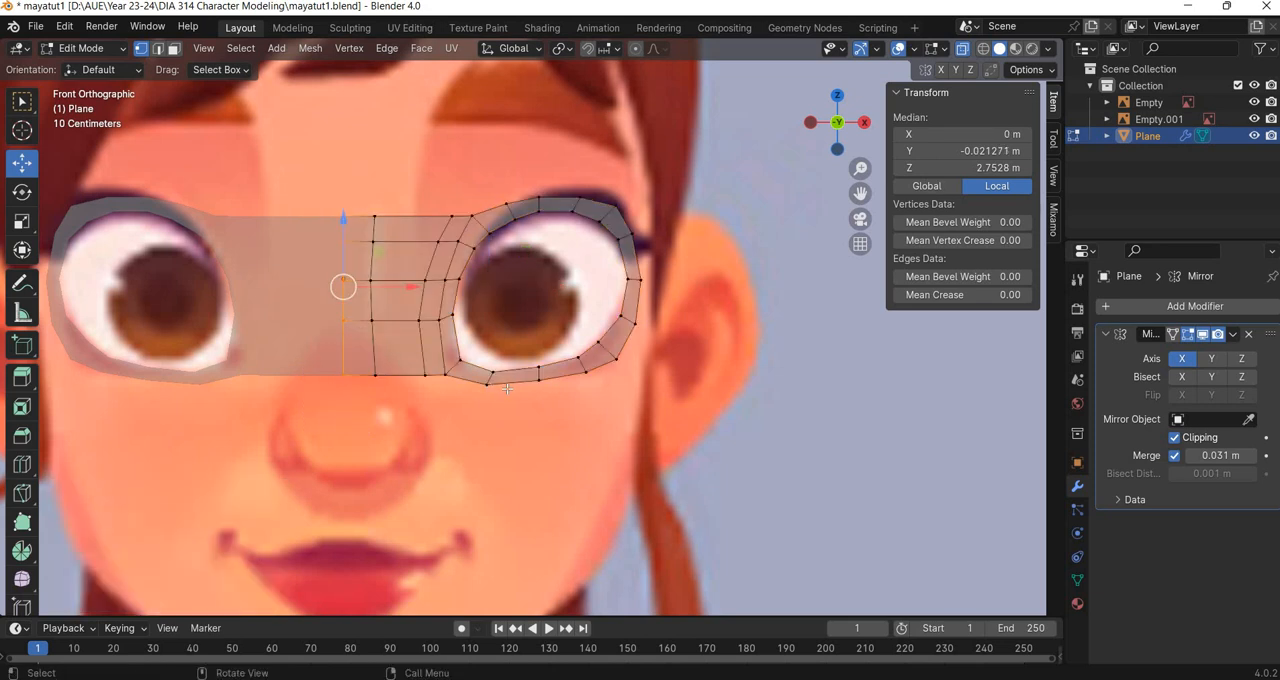
key(KP_3)
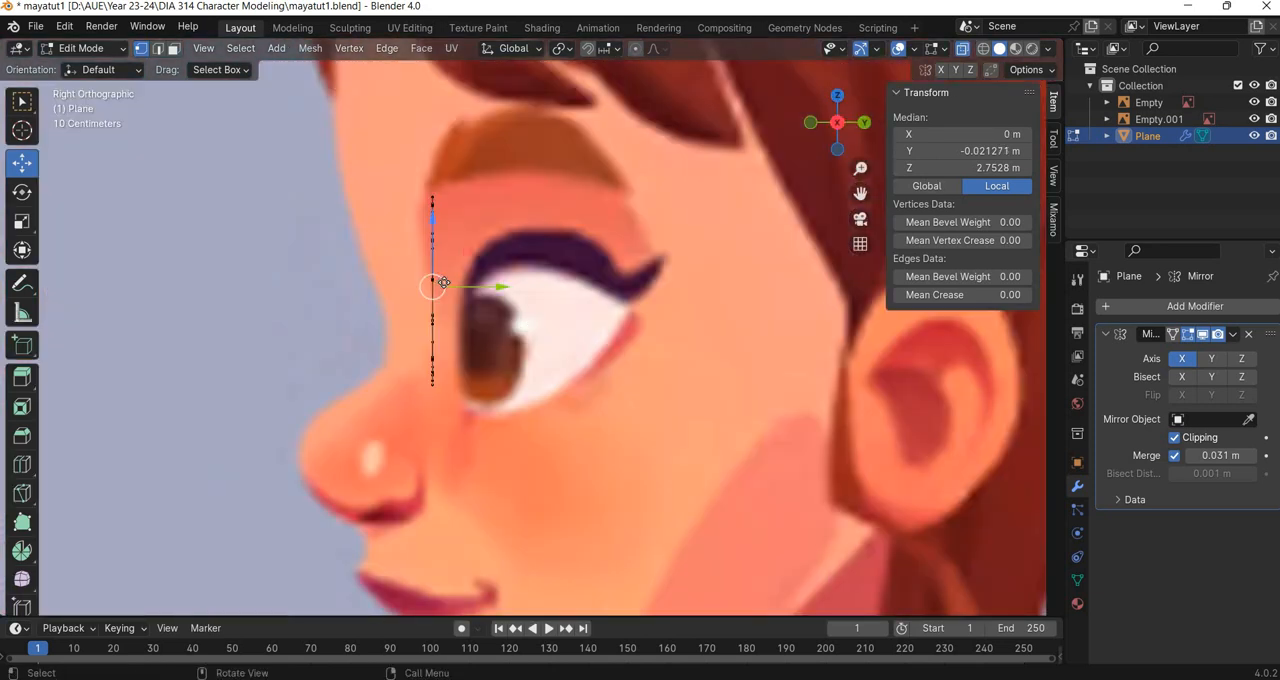
drag(441, 284, 388, 226)
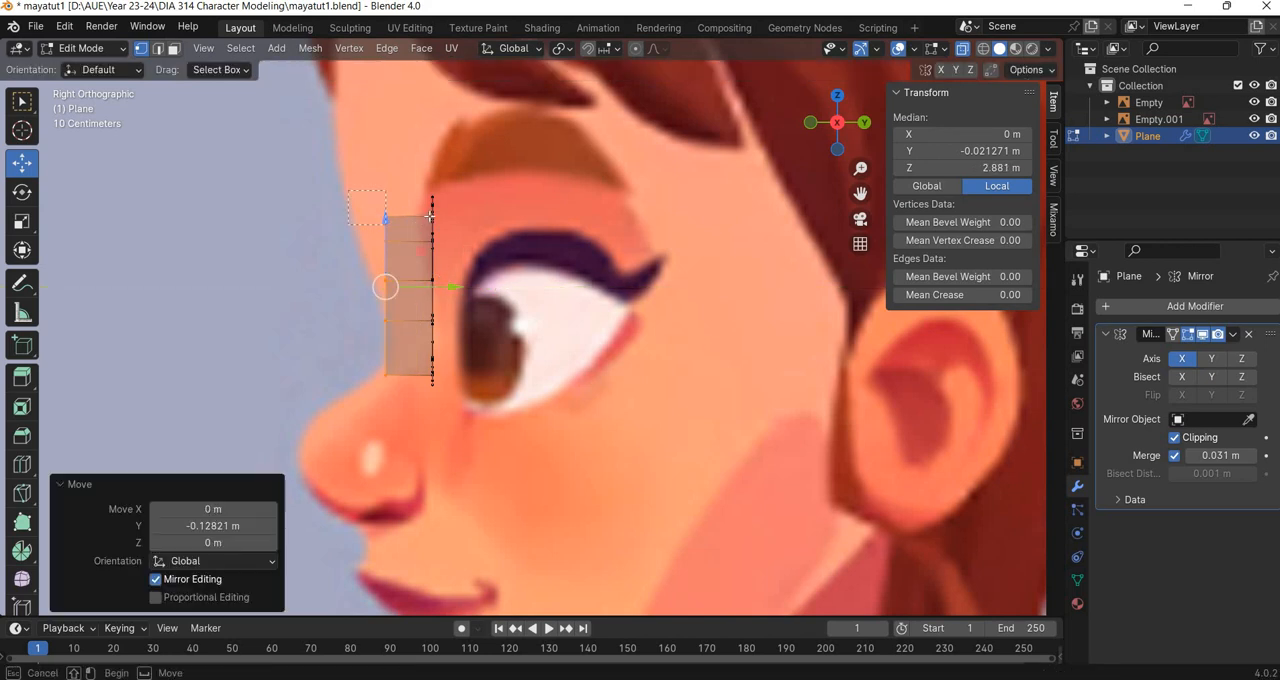
Fit the top two seam vertices to the profile, moving them about -0.108 m and -0.073 m along Y.
click(387, 215)
key(g)
key(y)
click(345, 212)
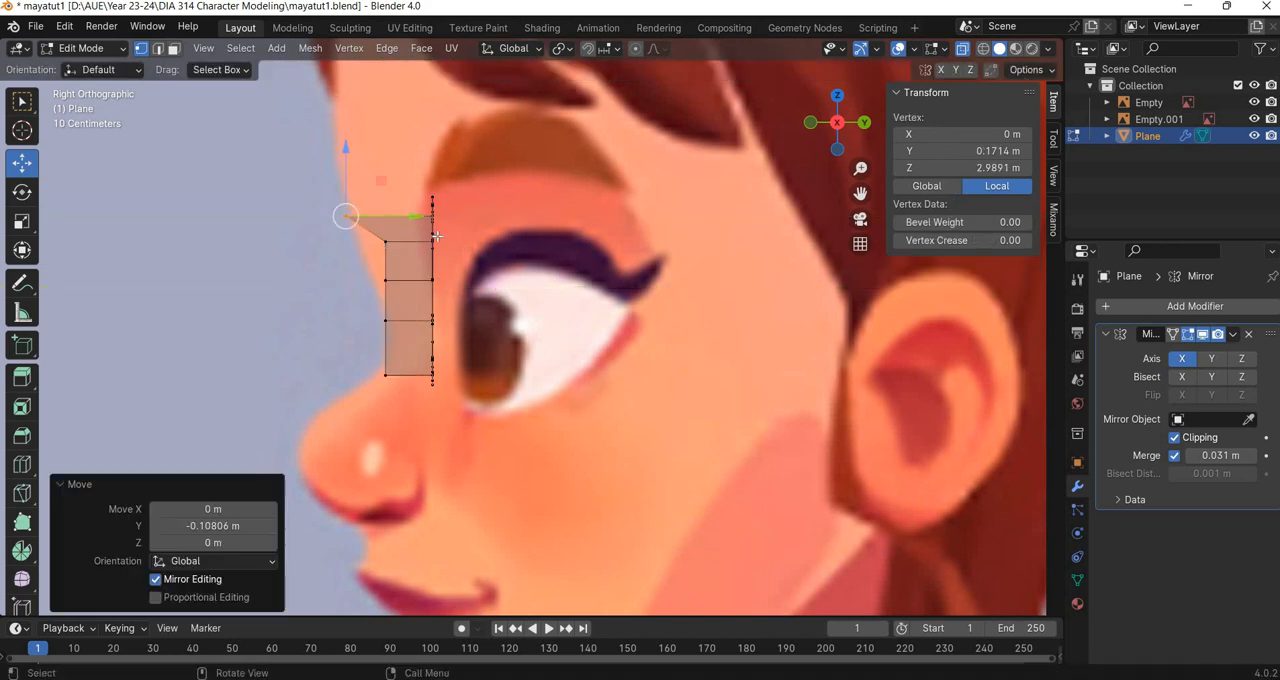
click(386, 241)
key(g)
key(y)
click(386, 289)
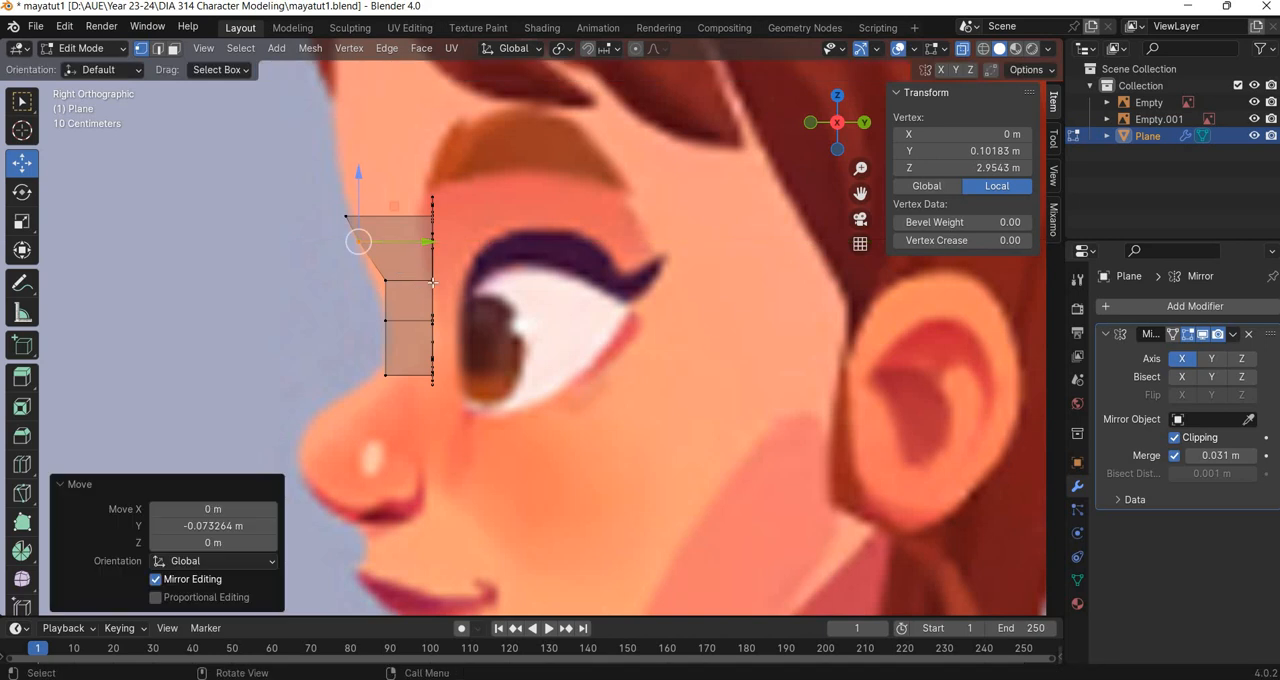
Fit the lower three seam vertices to the nose bridge profile, moving them about -0.016 m, 0.011 m and -0.018 m along Y.
click(385, 280)
key(g)
key(y)
click(390, 313)
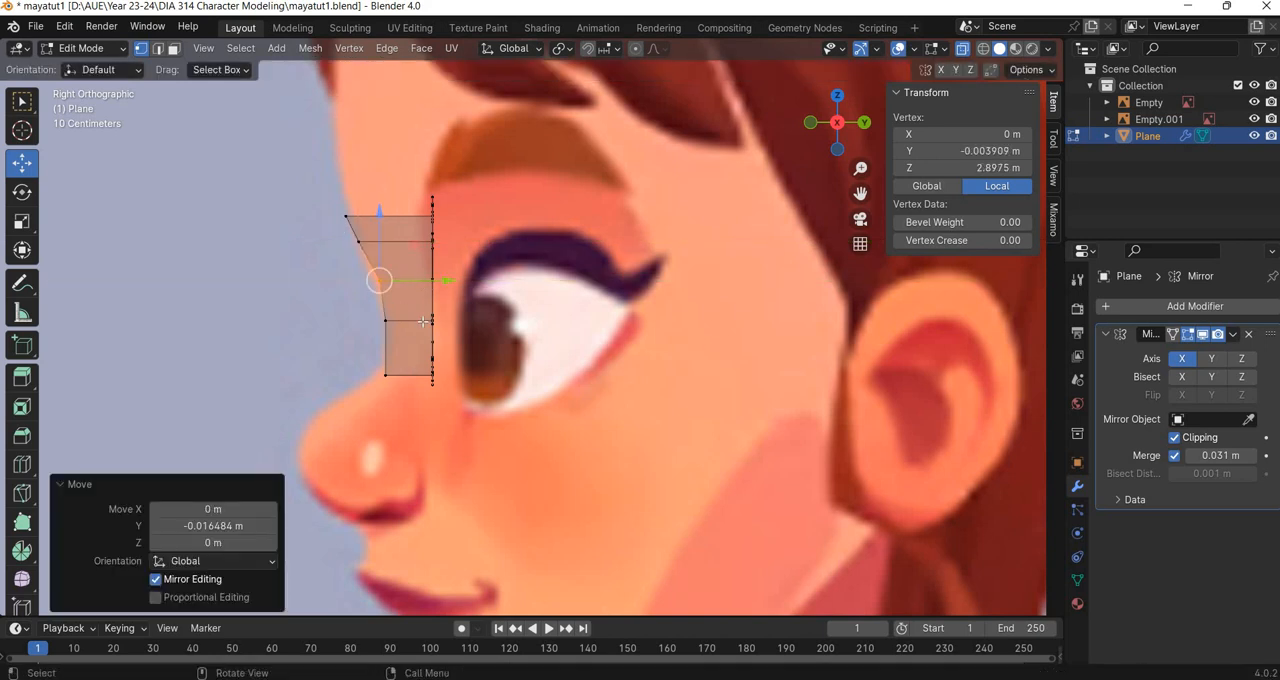
click(388, 320)
key(g)
key(y)
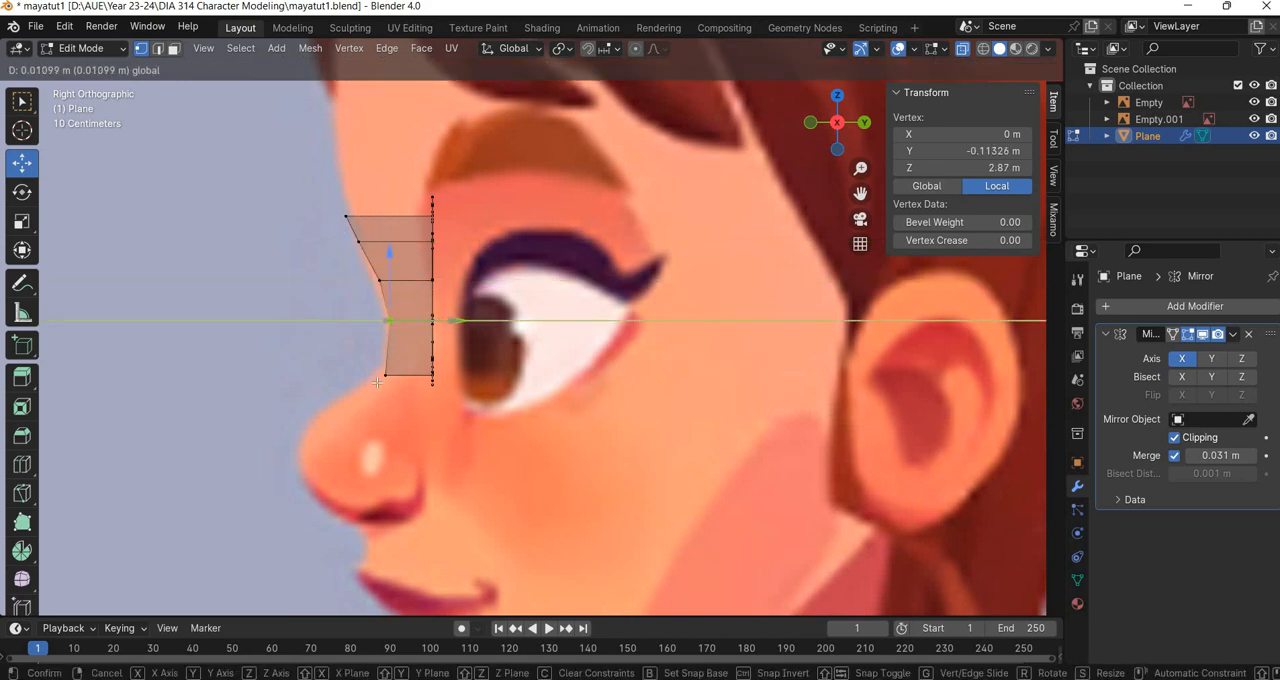
click(379, 381)
click(386, 373)
key(g)
key(y)
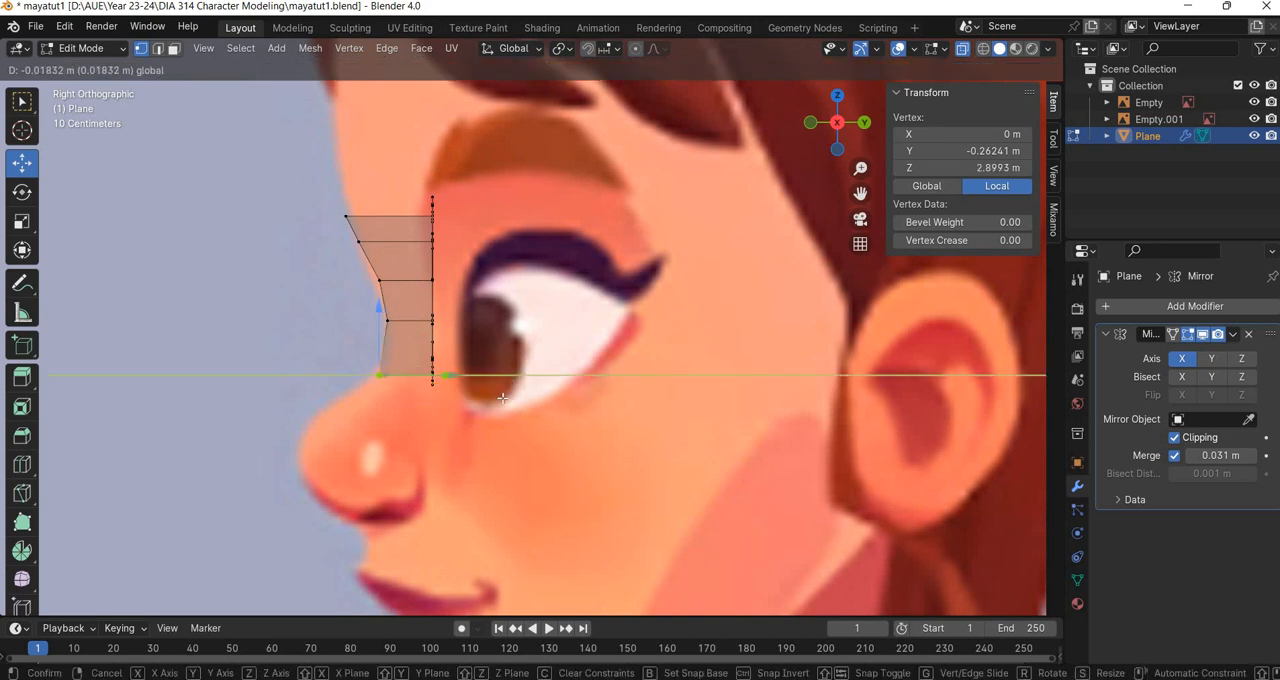
click(502, 398)
Bring the vertex column beside the seam forward along Y and adjust its individual vertices to follow the nose bridge curve.
key(KP_1)
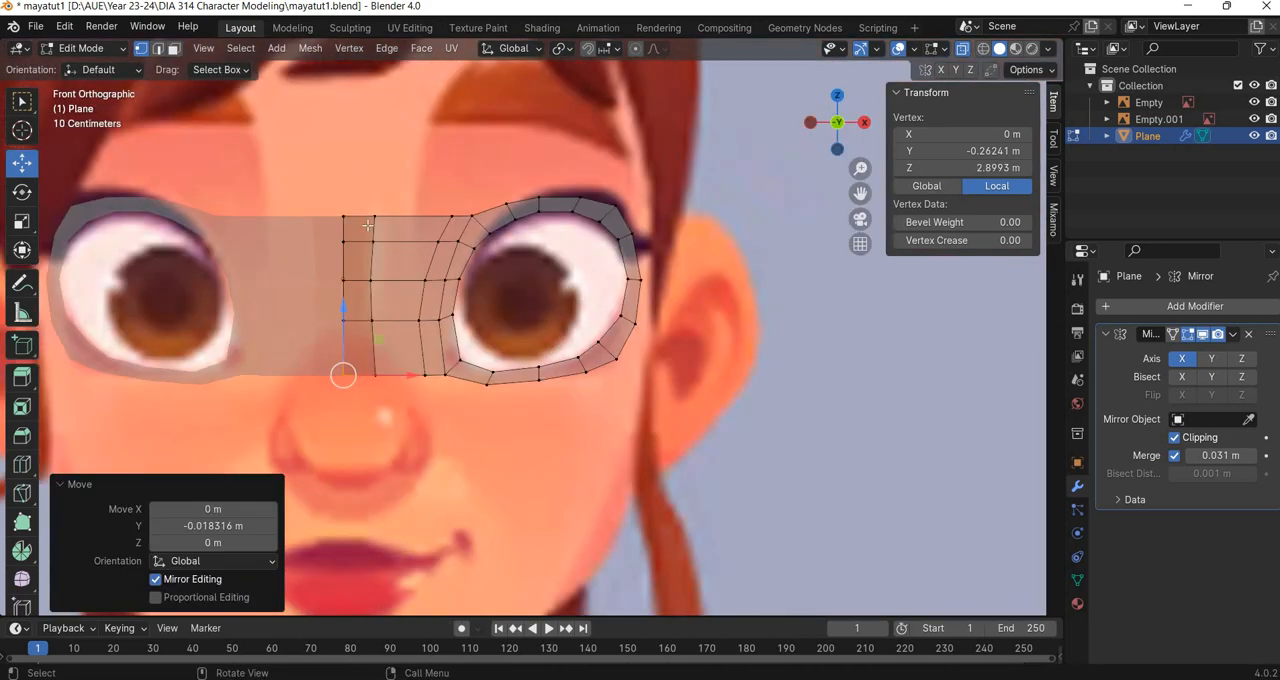
alt+click(393, 407)
key(KP_3)
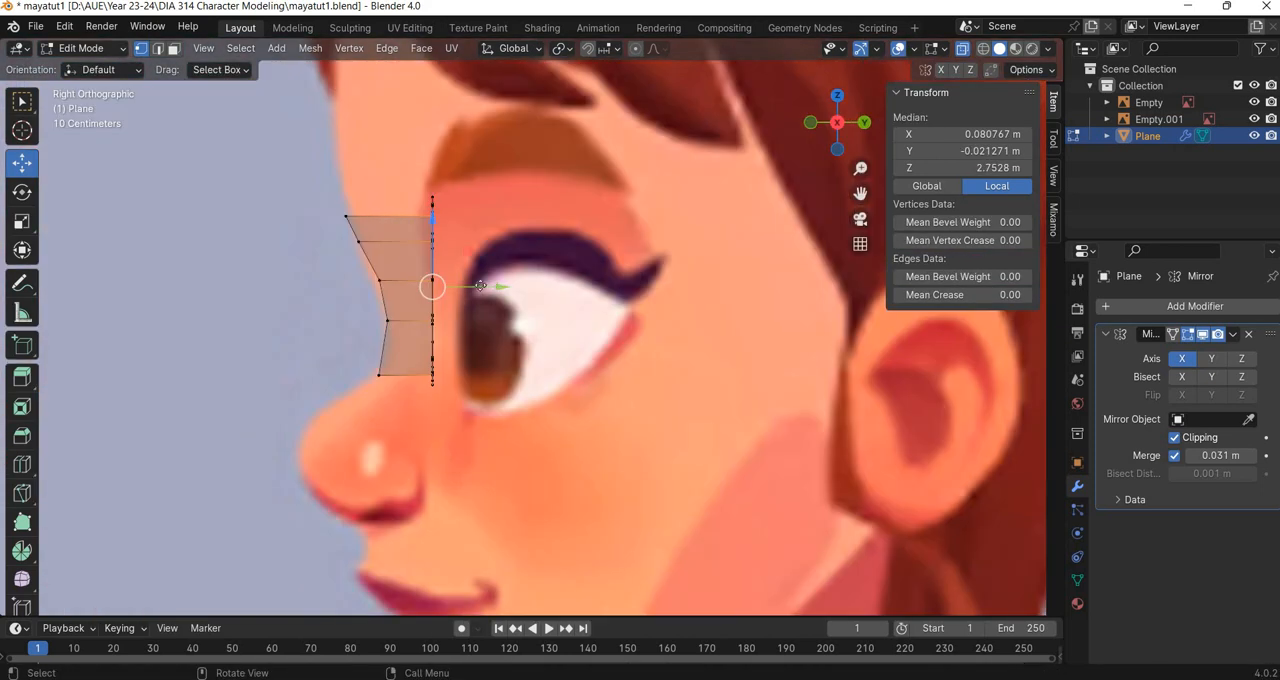
drag(480, 286, 393, 331)
click(400, 215)
click(399, 242)
click(380, 376)
drag(469, 321, 475, 363)
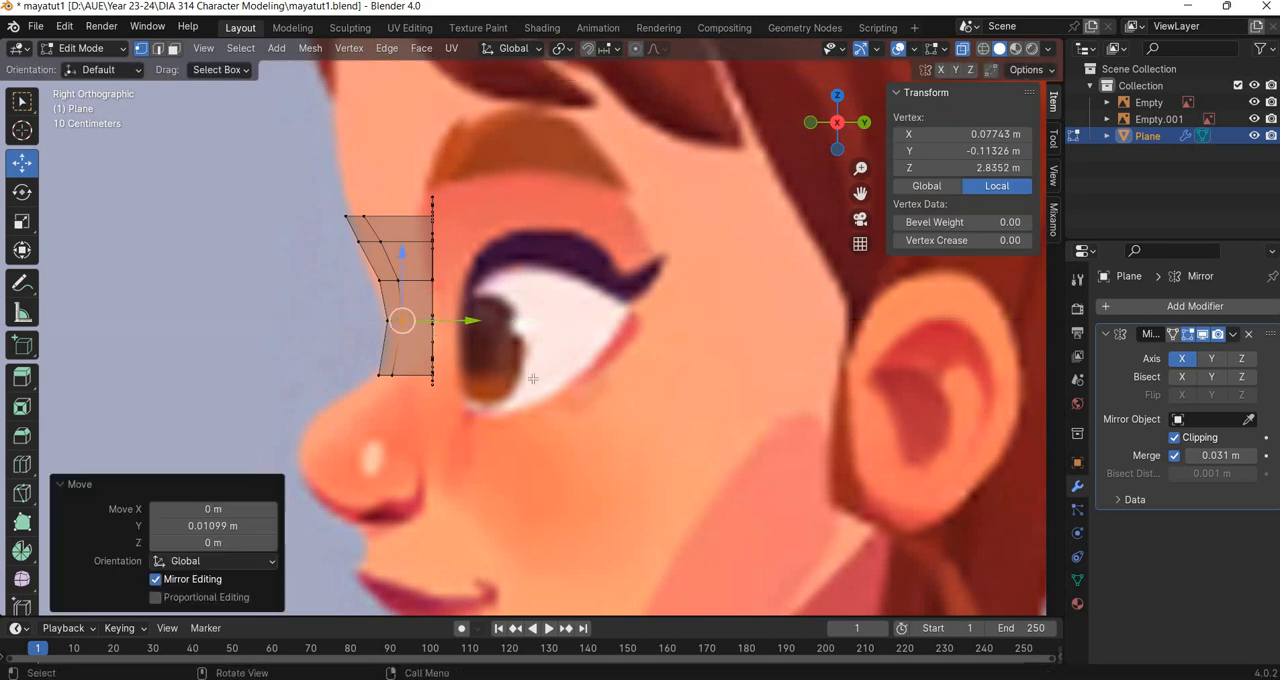
Add one vertical loop cut midway between the column beside the seam and the inner edge of the eye ring.
key(KP_1)
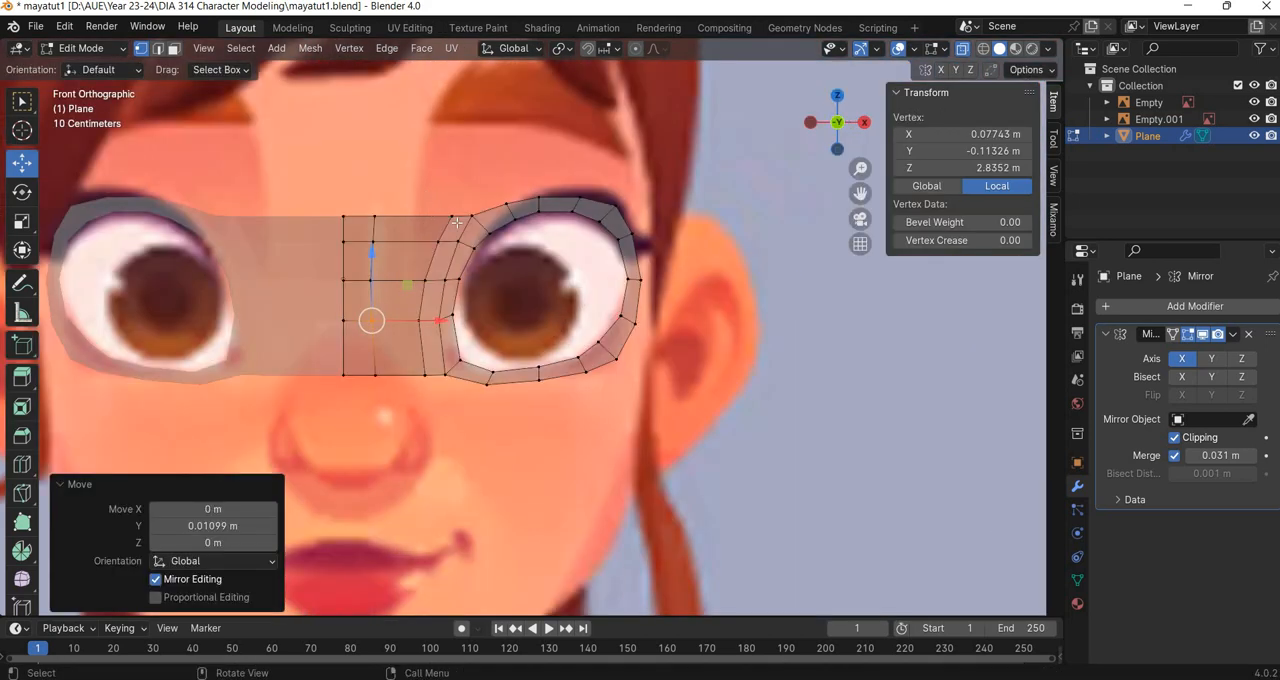
drag(426, 195, 450, 248)
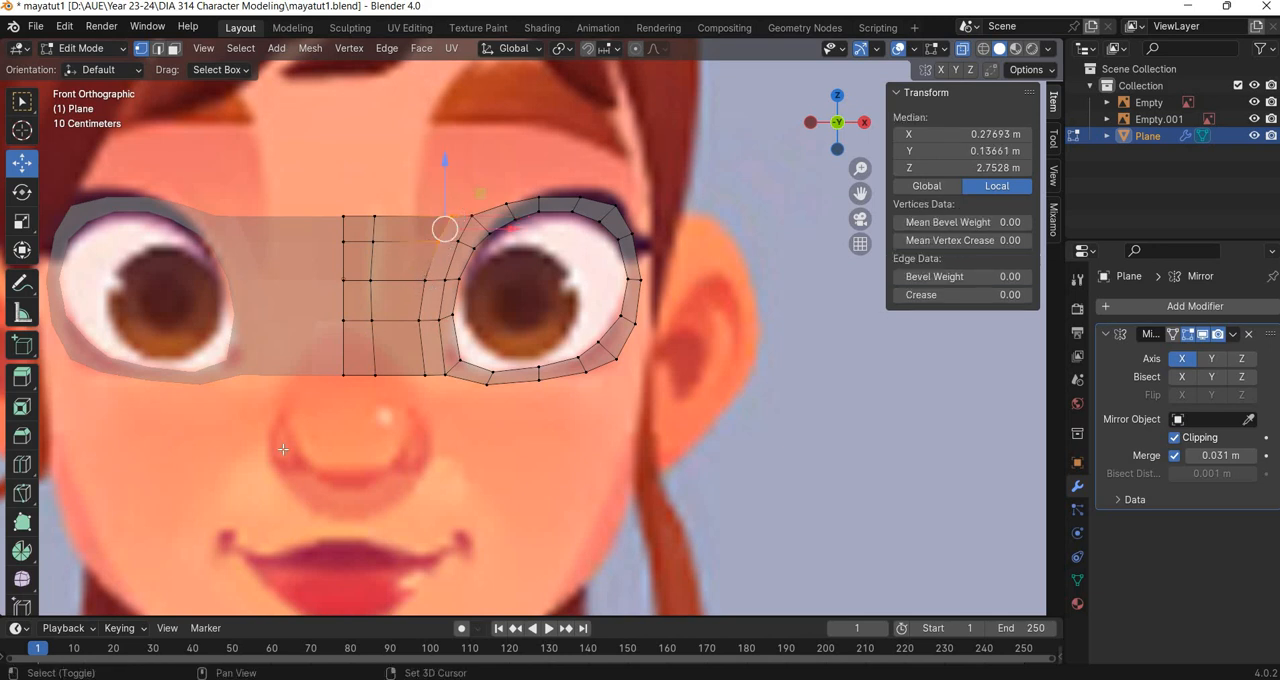
click(32, 472)
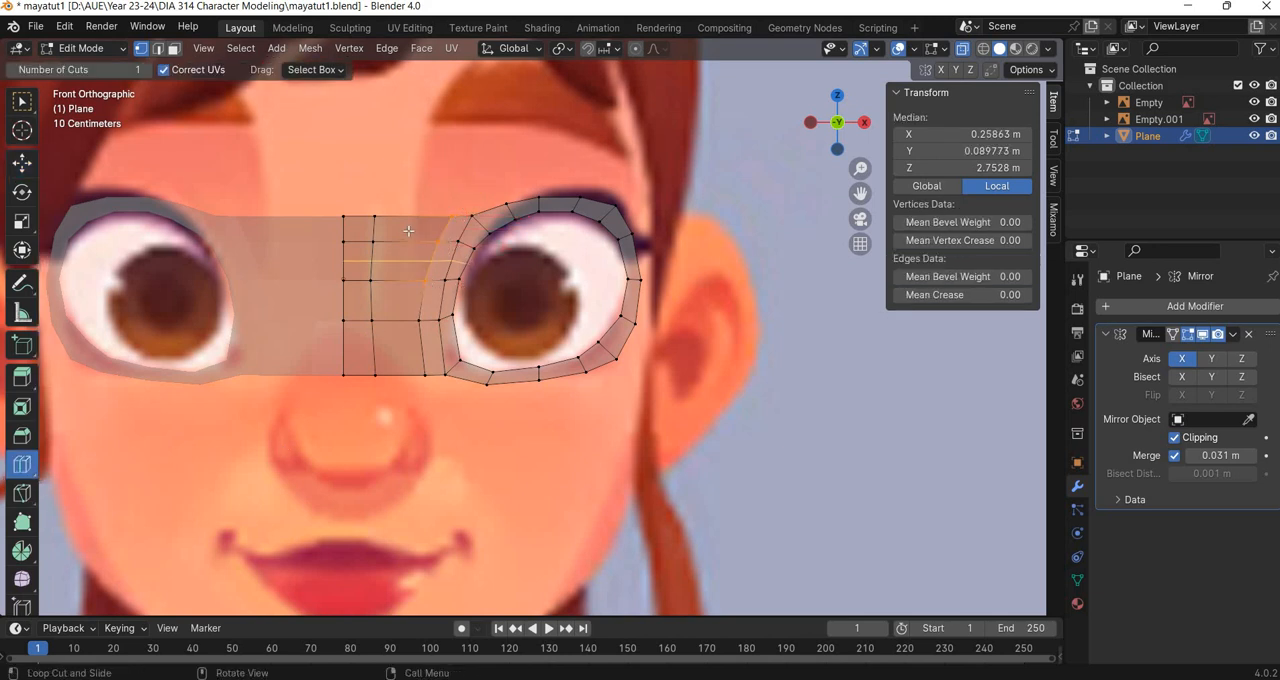
click(406, 220)
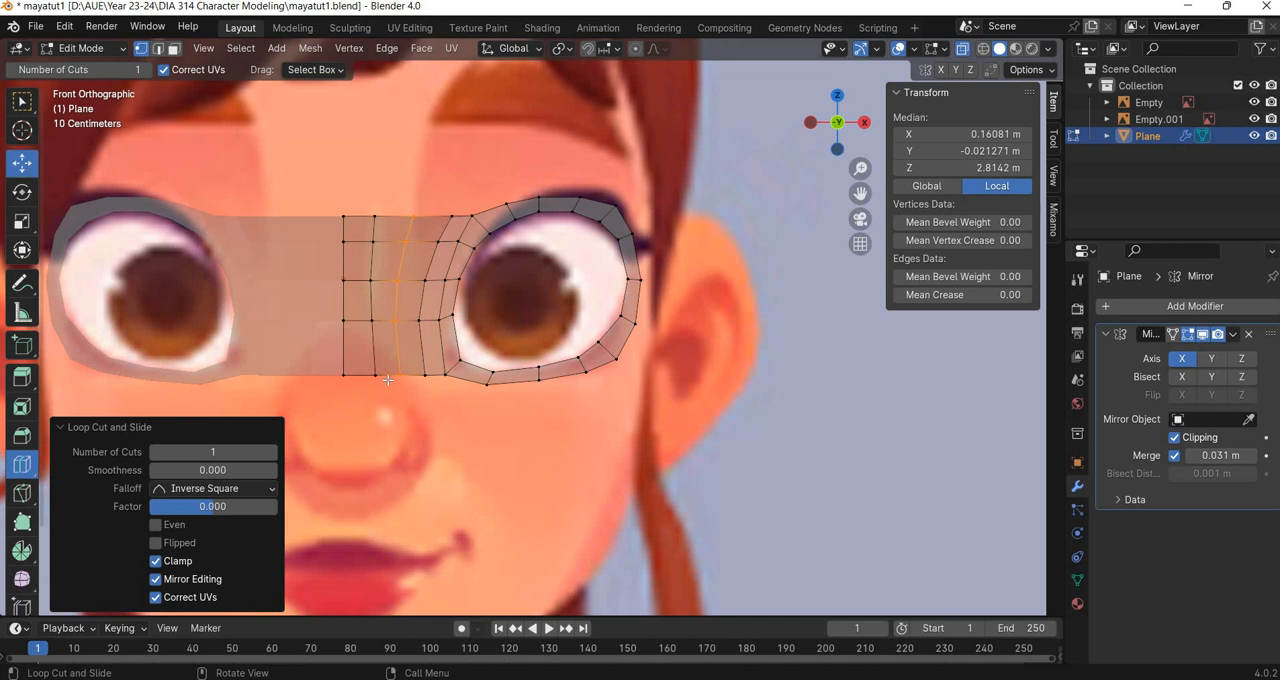
Move the new edge loop about 0.016 m along Y, then adjust its top two vertices along Y to smooth the bridge curve.
key(KP_3)
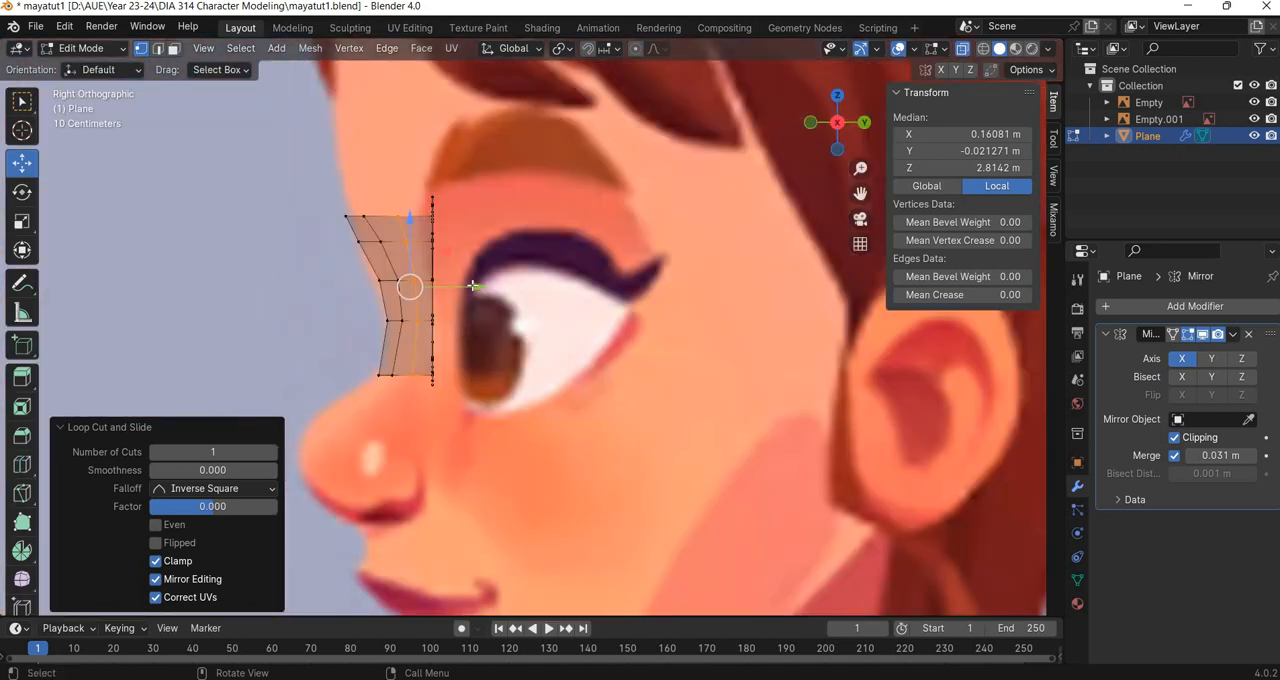
drag(476, 286, 480, 286)
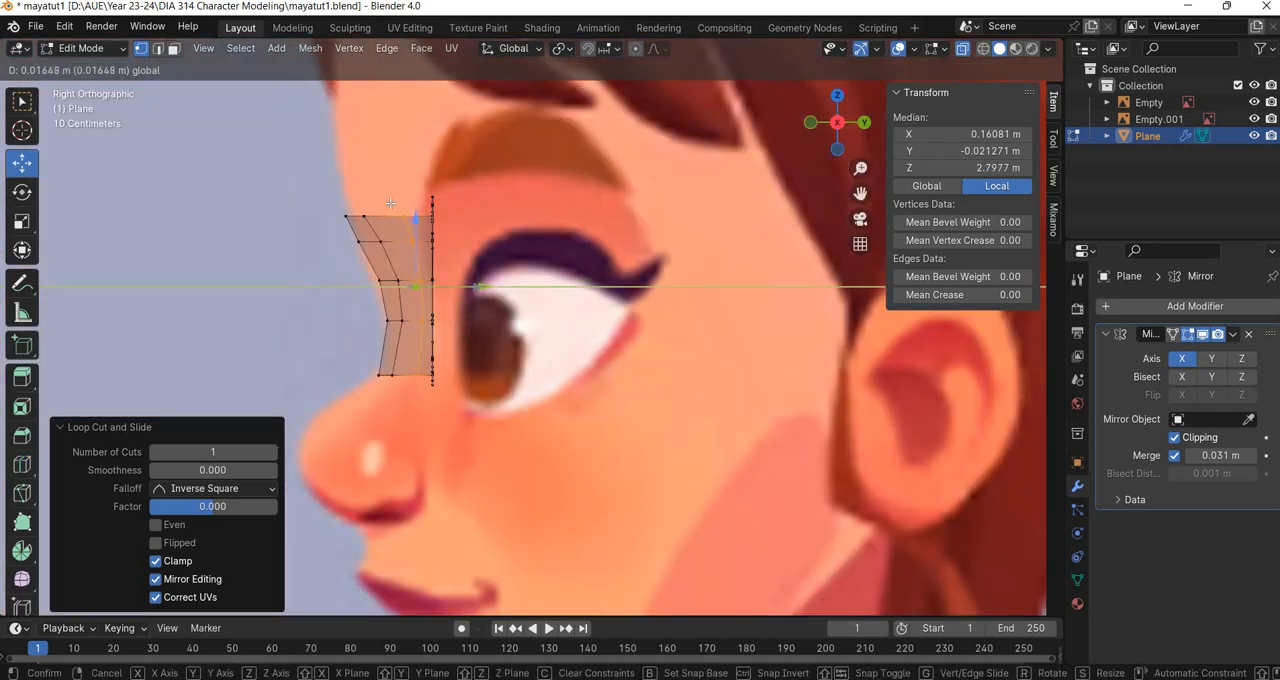
click(461, 216)
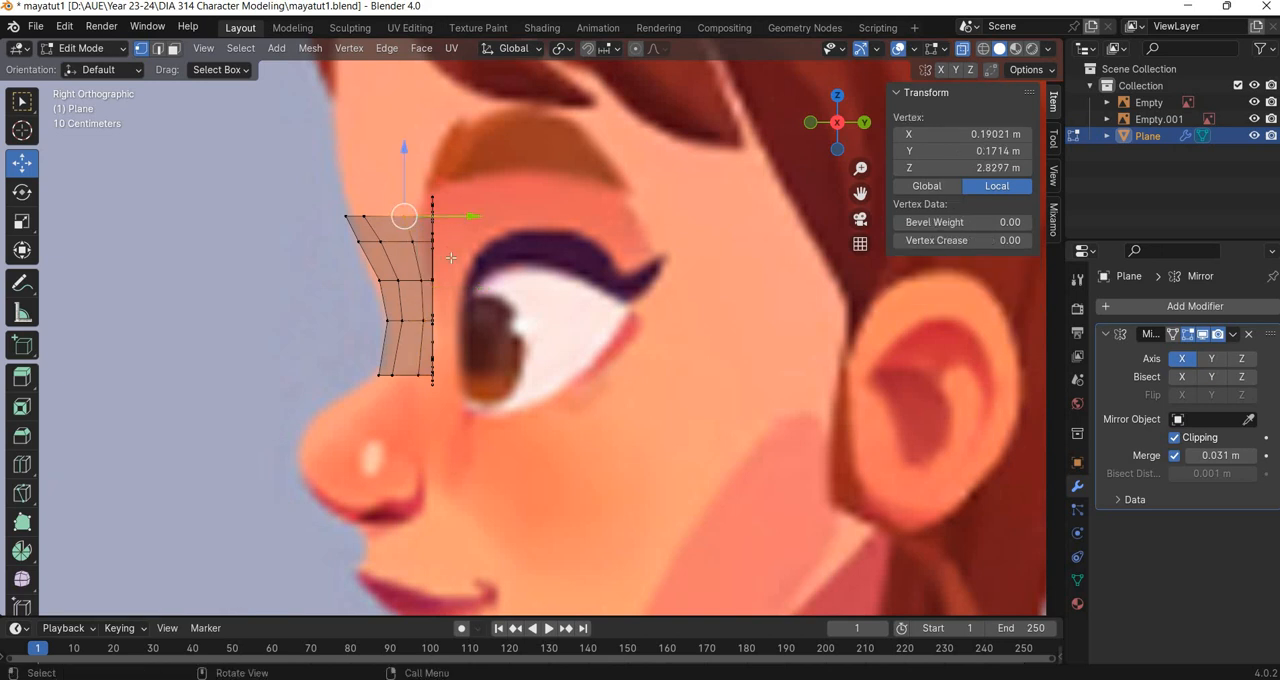
drag(470, 216, 458, 243)
click(454, 243)
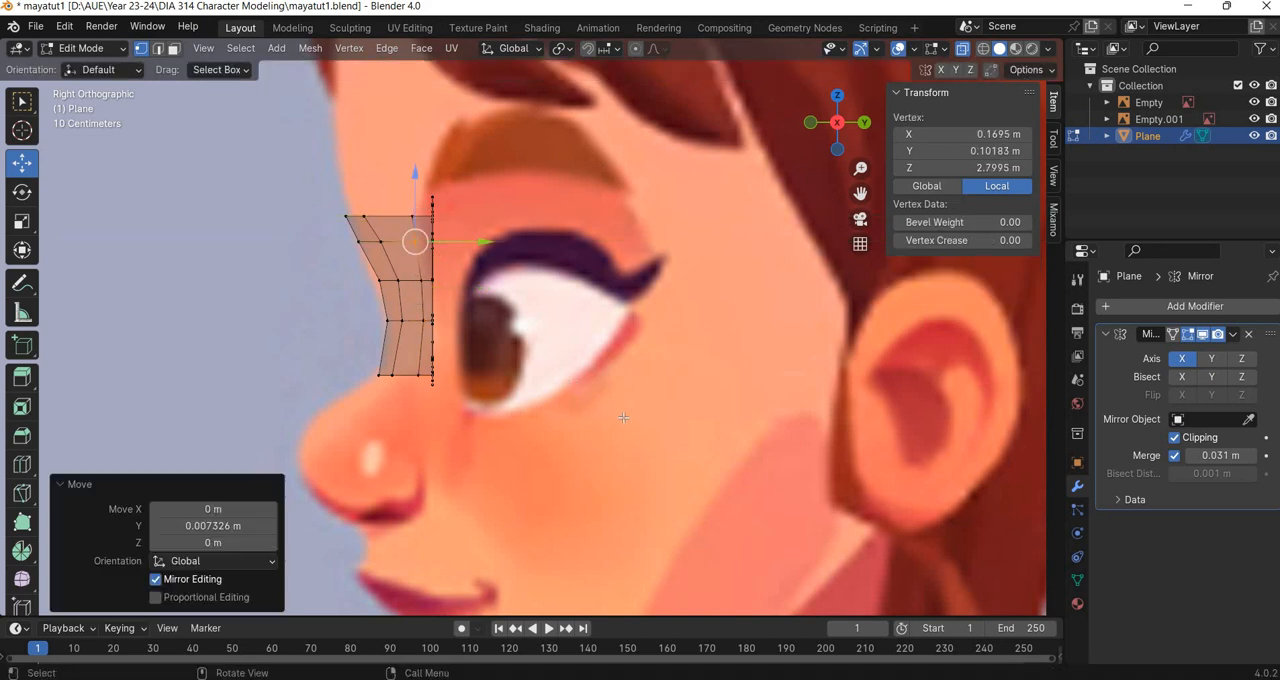
Leave mesh editing, turn off X-ray and shade the eye mesh smooth.
middle_drag(600, 380, 985, 120)
key(Tab)
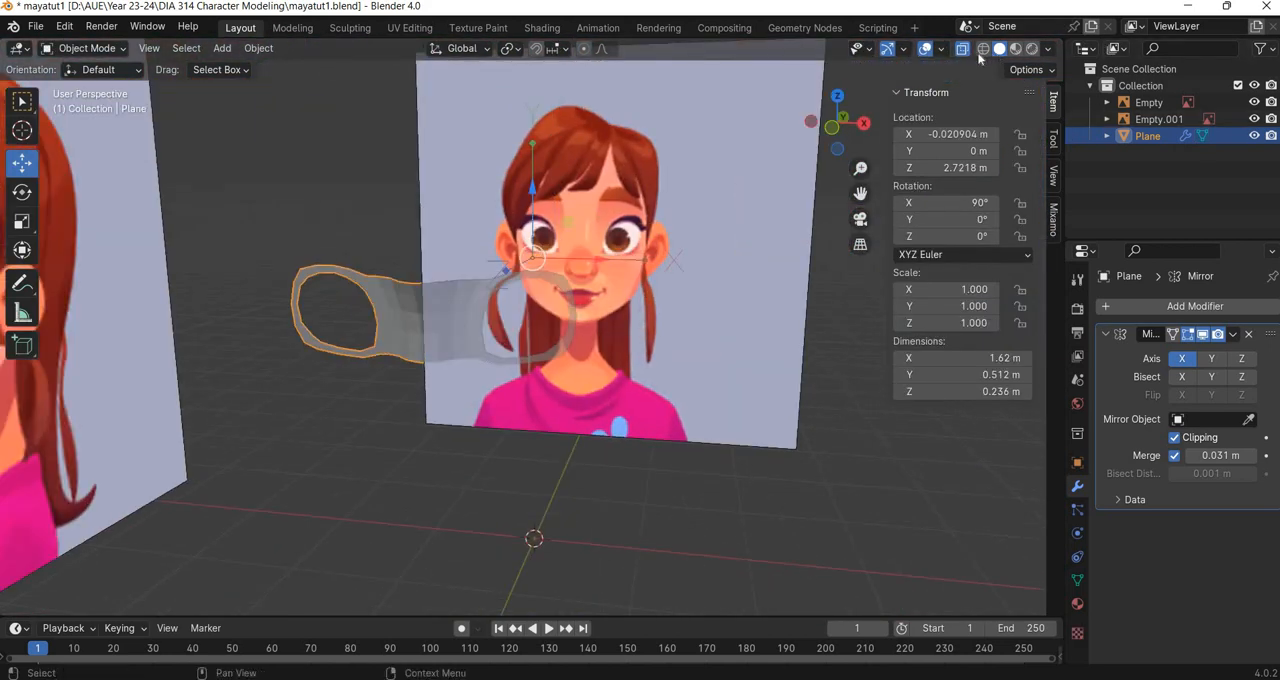
click(962, 49)
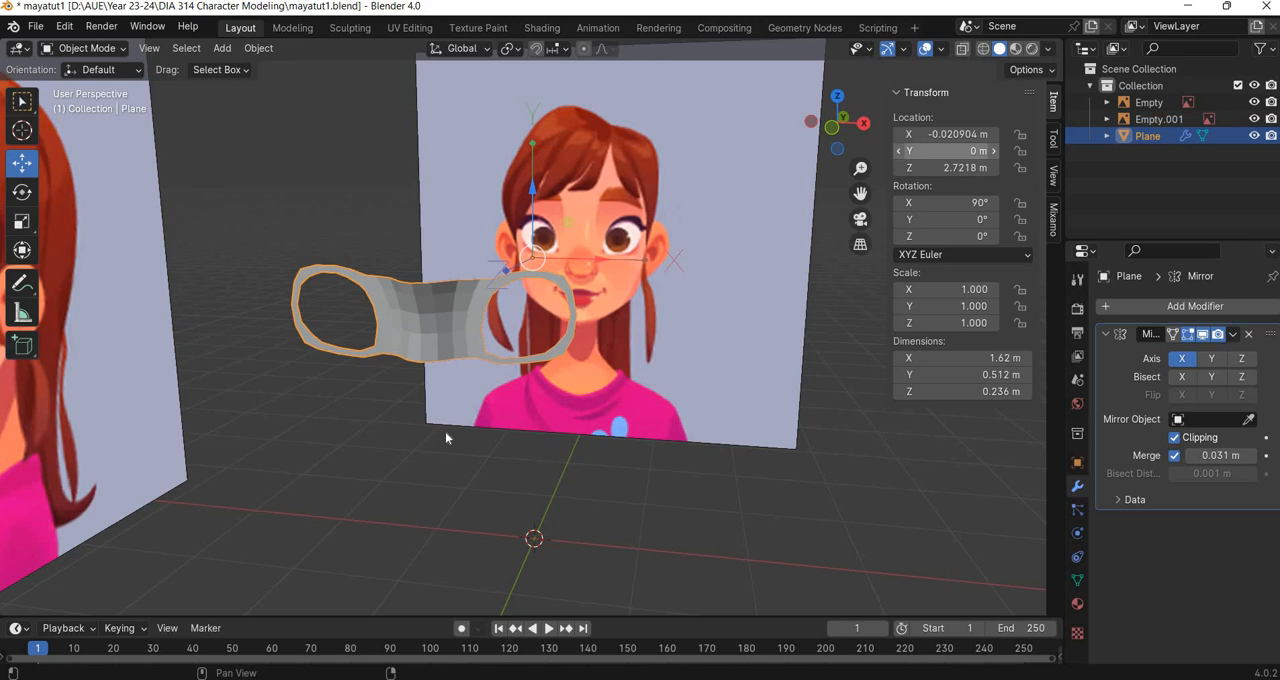
click(258, 48)
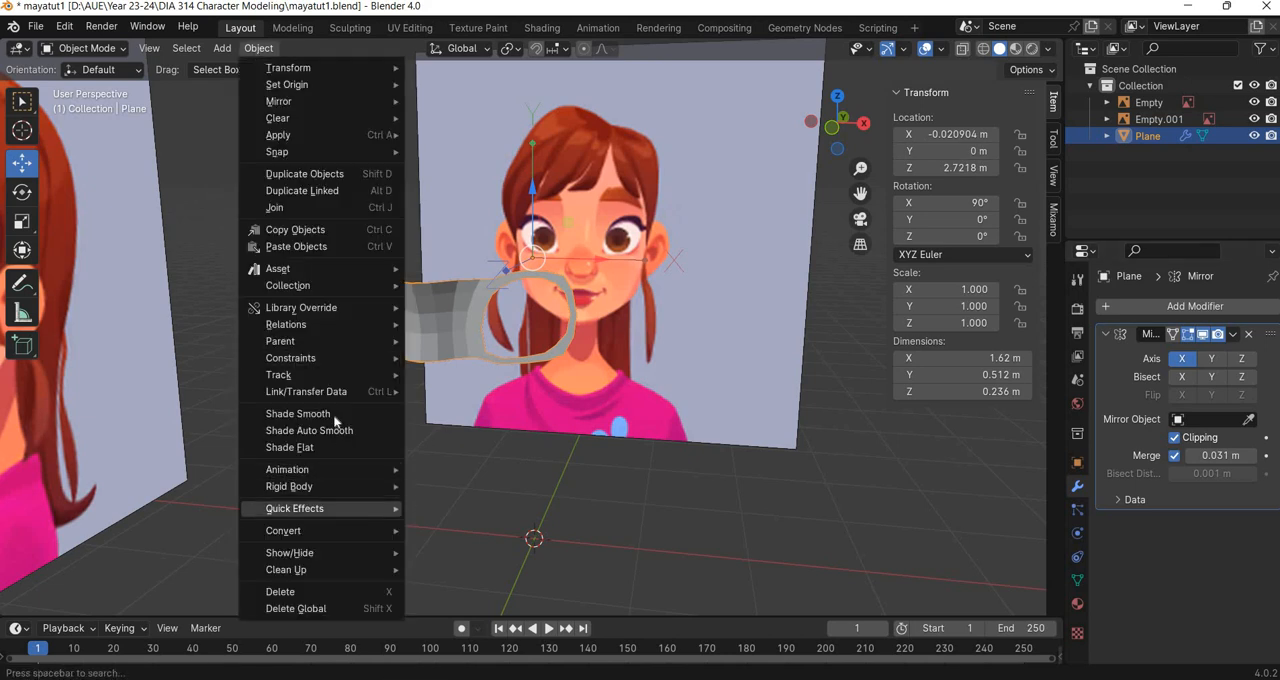
key(Up)
key(Return)
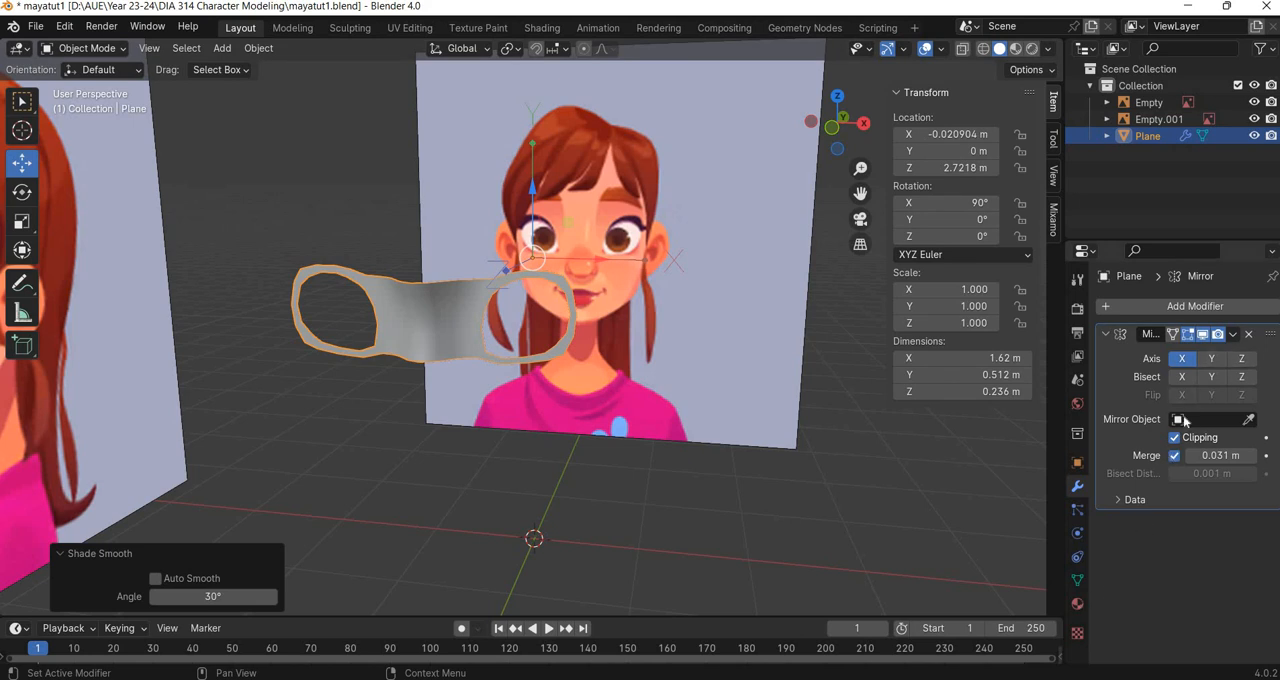
Give the eye mesh a new material with its base color sampled from the reference's skin, and display the viewport in Material Preview.
click(1077, 603)
click(1190, 377)
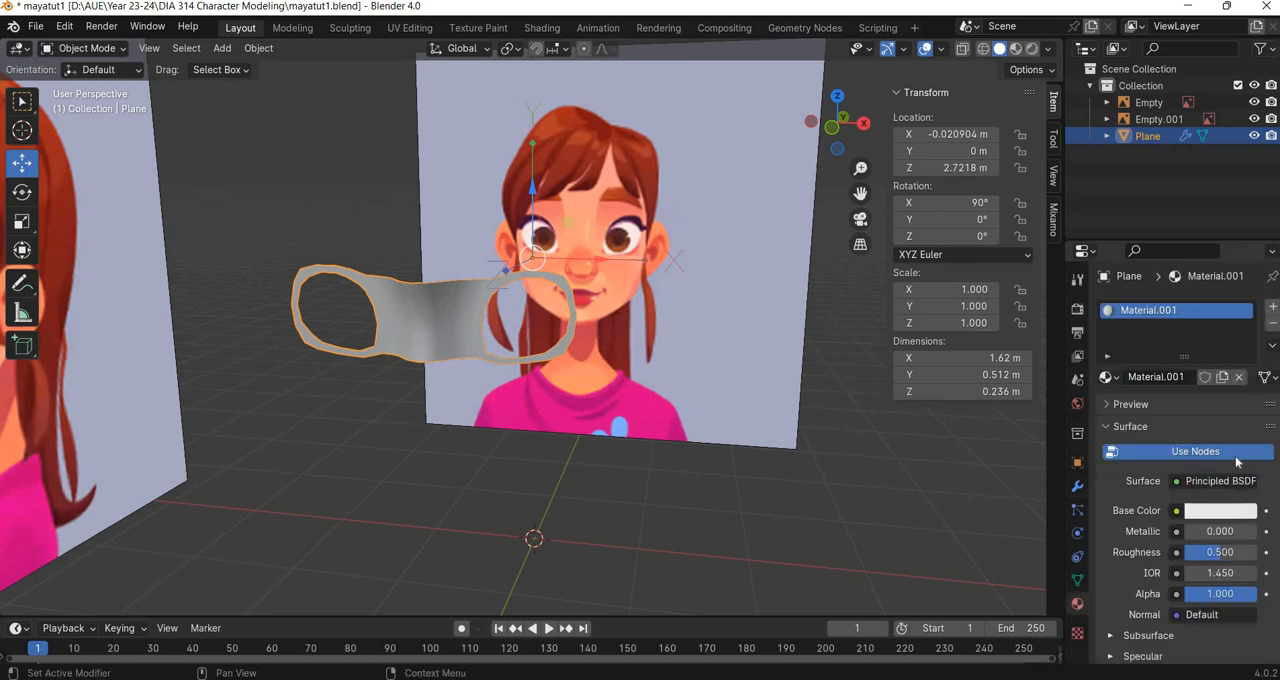
click(1225, 510)
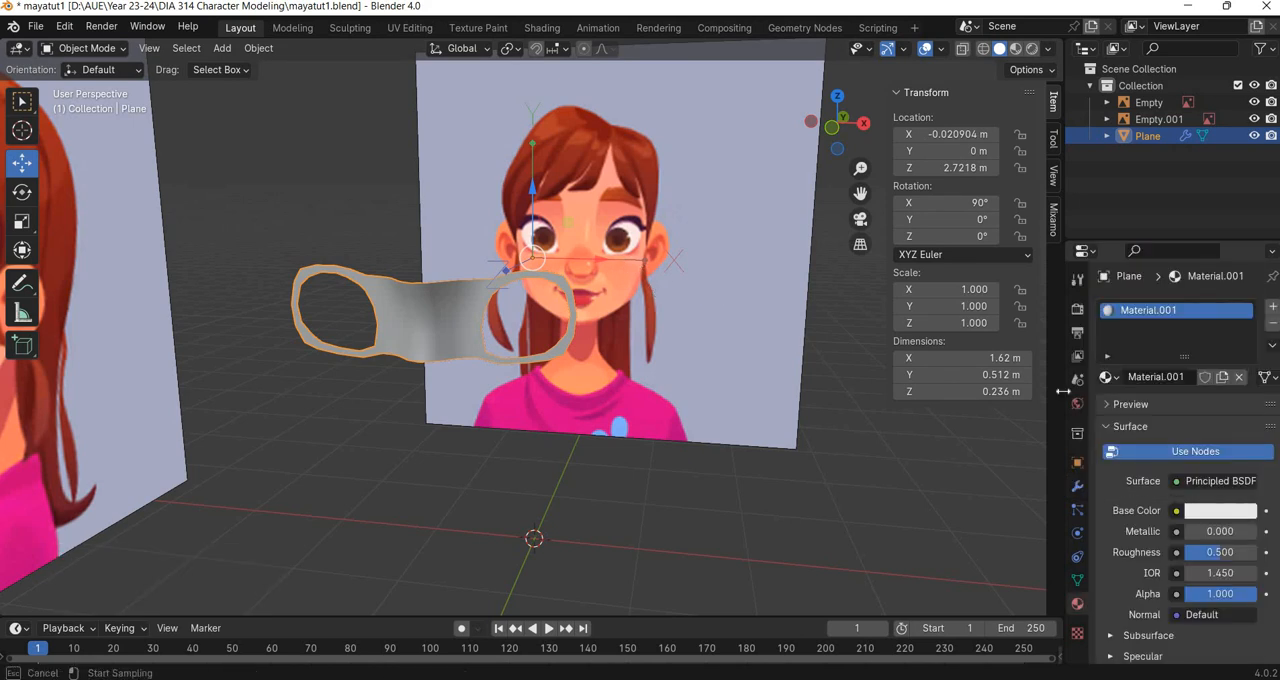
click(577, 245)
click(1015, 49)
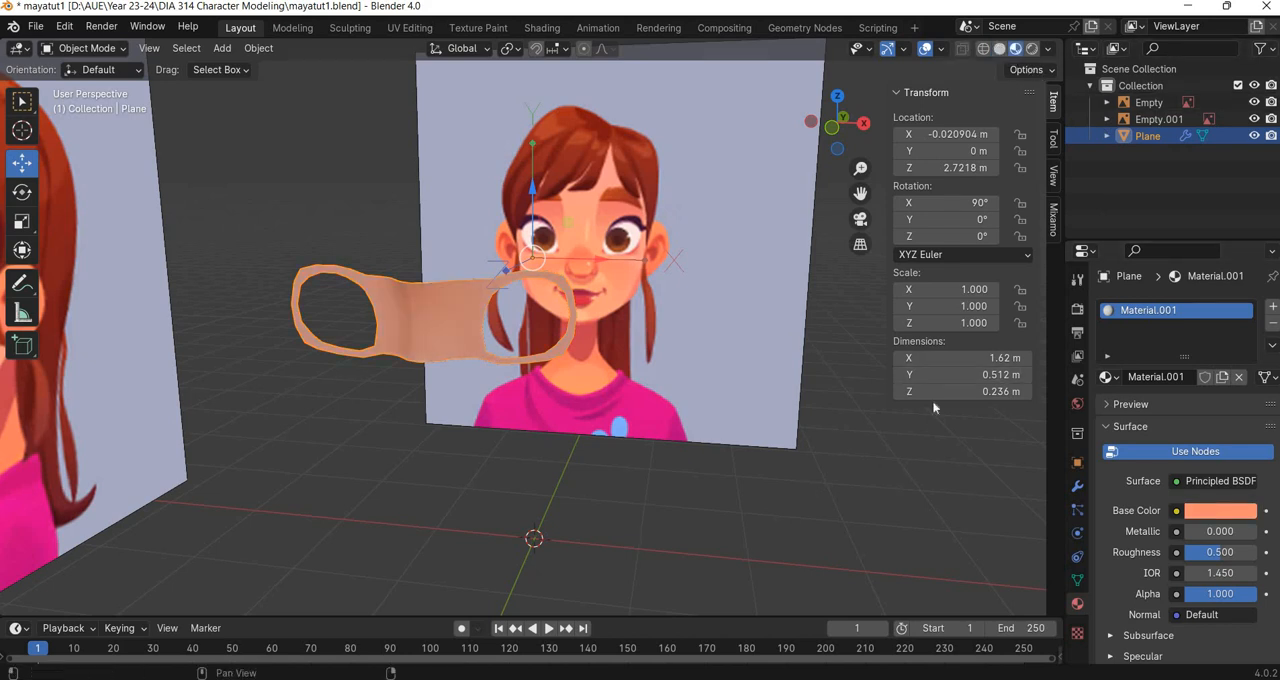
Add a Subdivision Surface modifier to the eye mesh with viewport level 2.
click(1077, 485)
click(1159, 305)
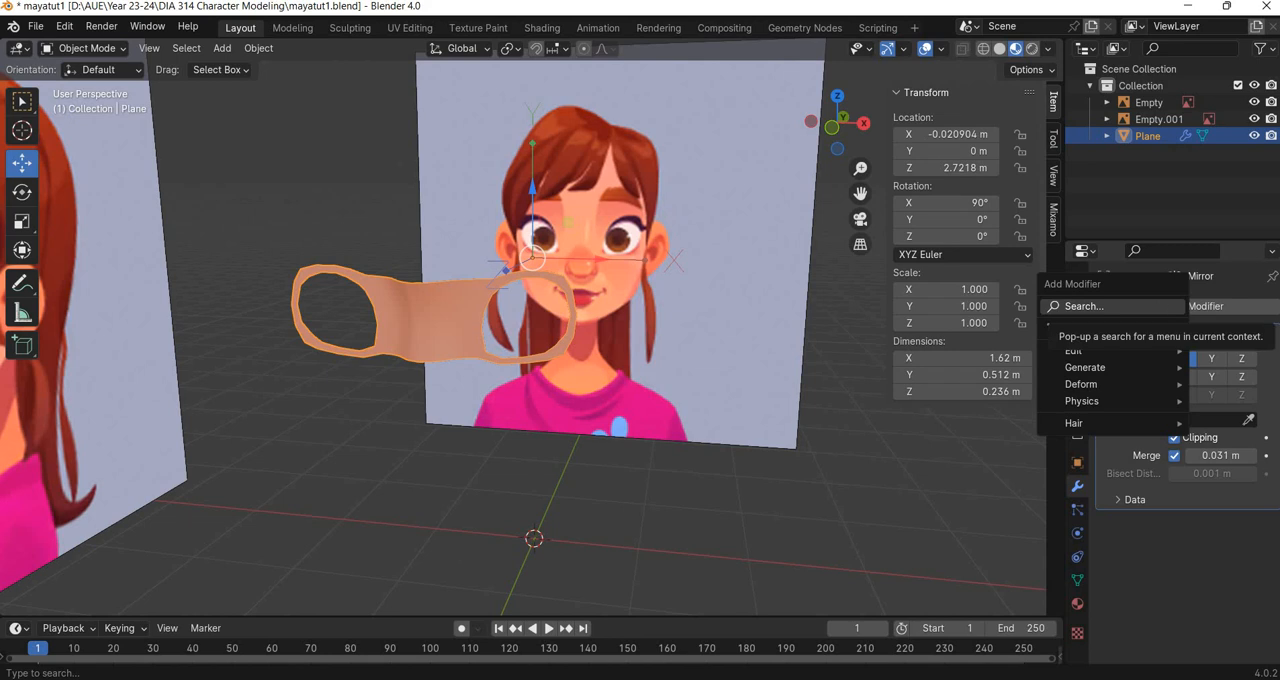
text(sub)
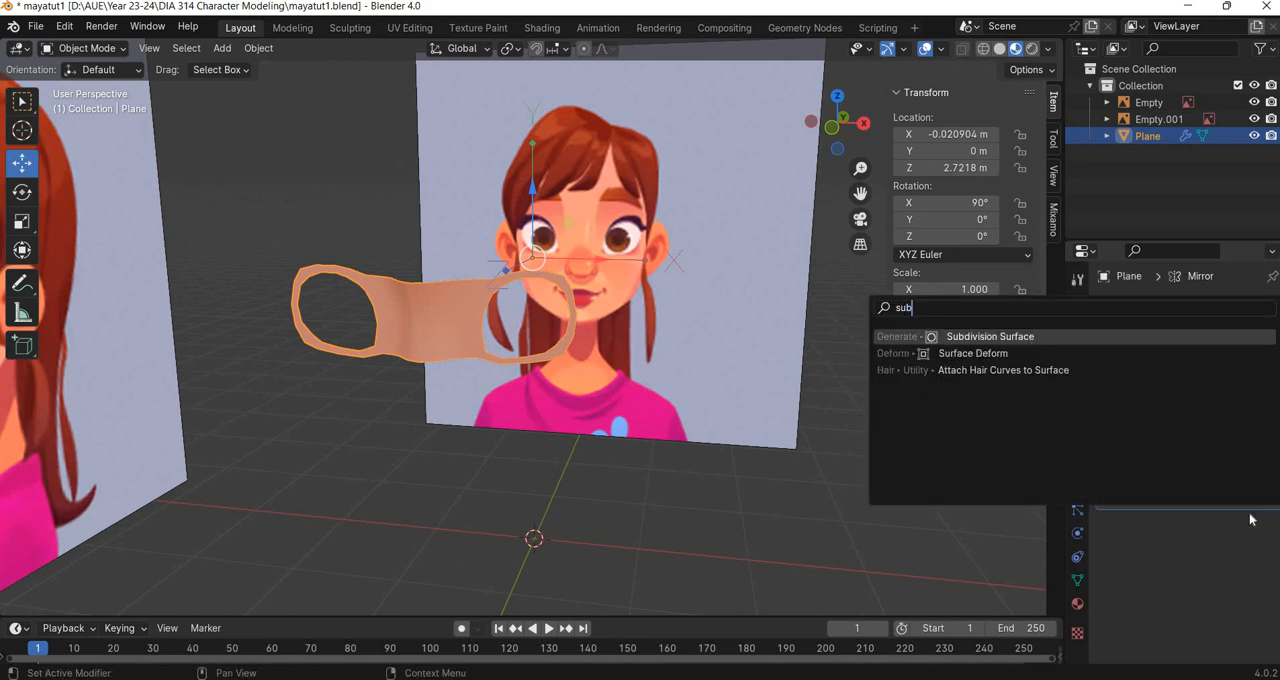
key(Return)
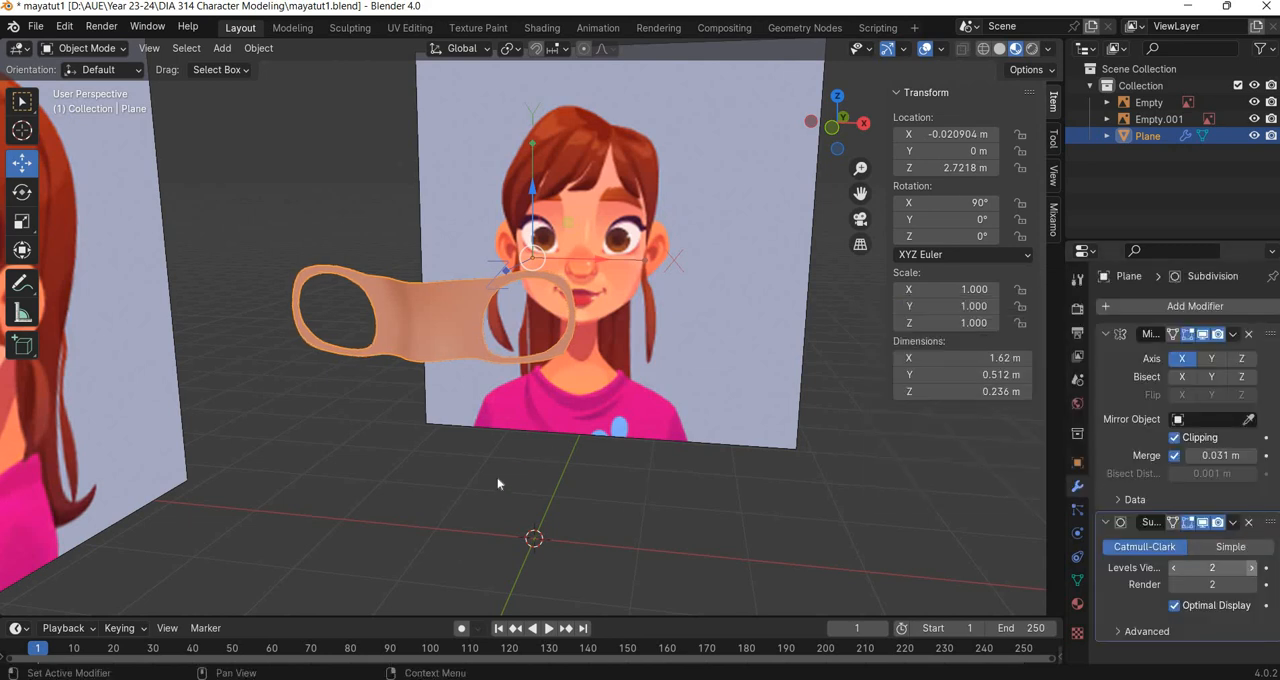
middle_drag(497, 484, 593, 454)
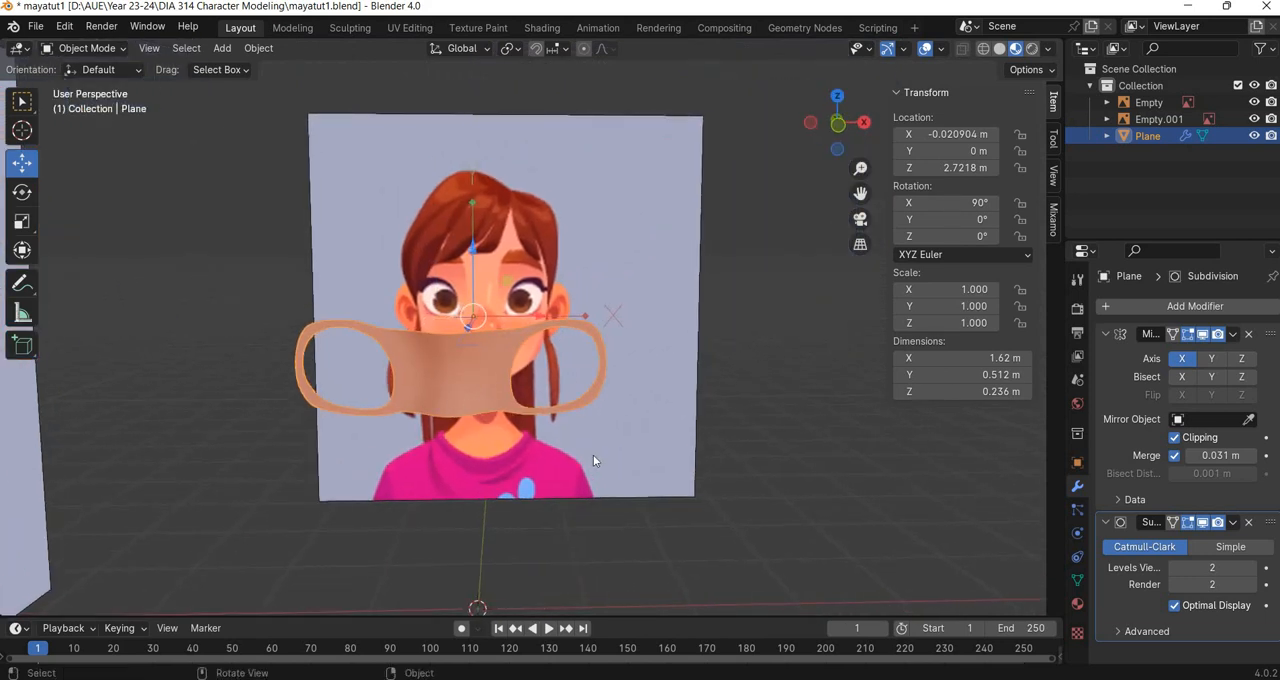
key(shift)
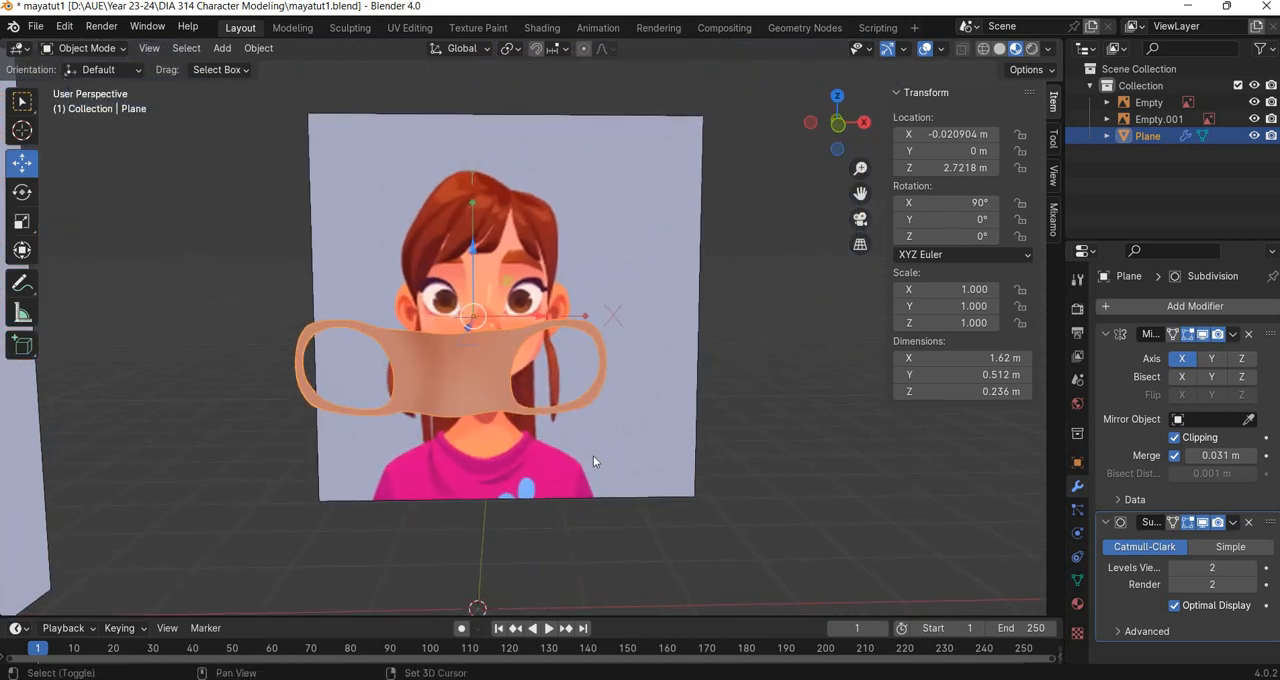